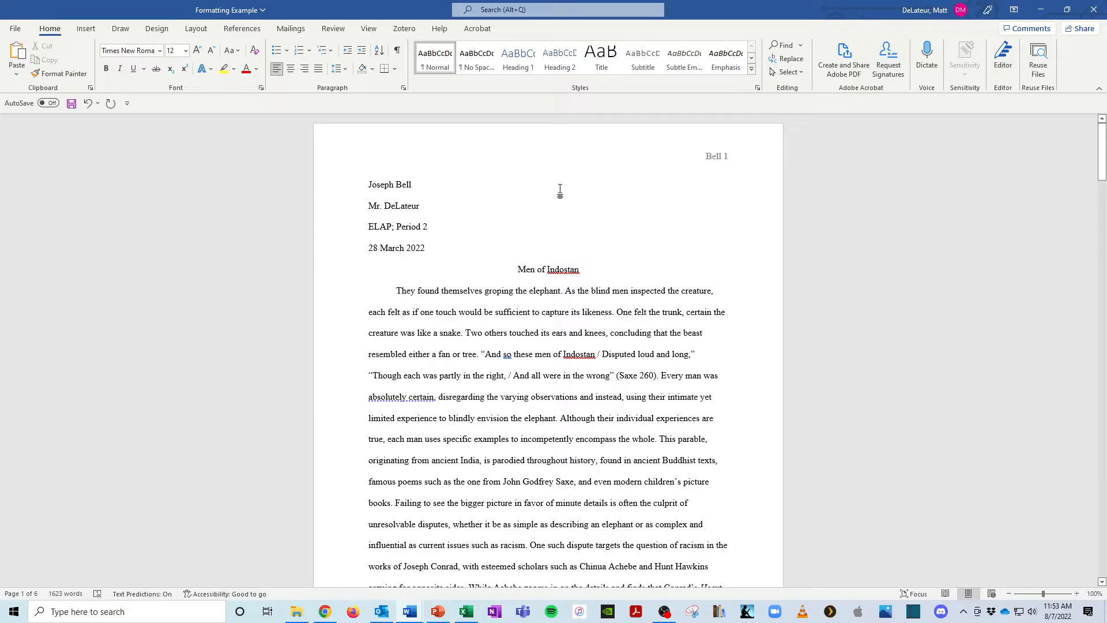
- Set the entire document's text to Times New Roman at 12 points
key("ctrl+a")
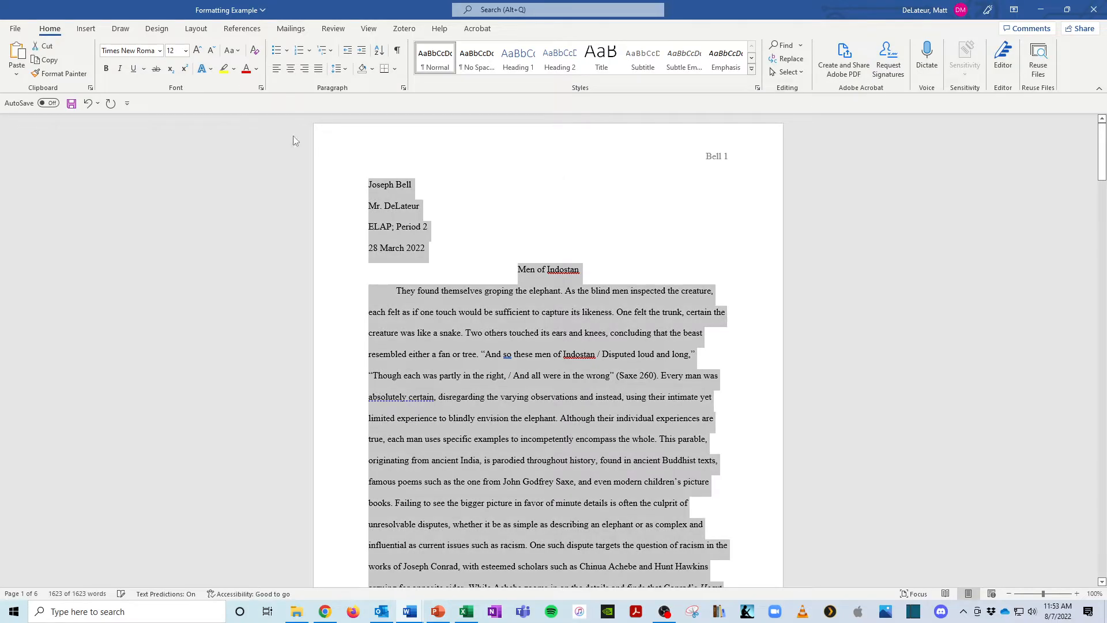
left_click_drag(1102, 153, 1103, 124)
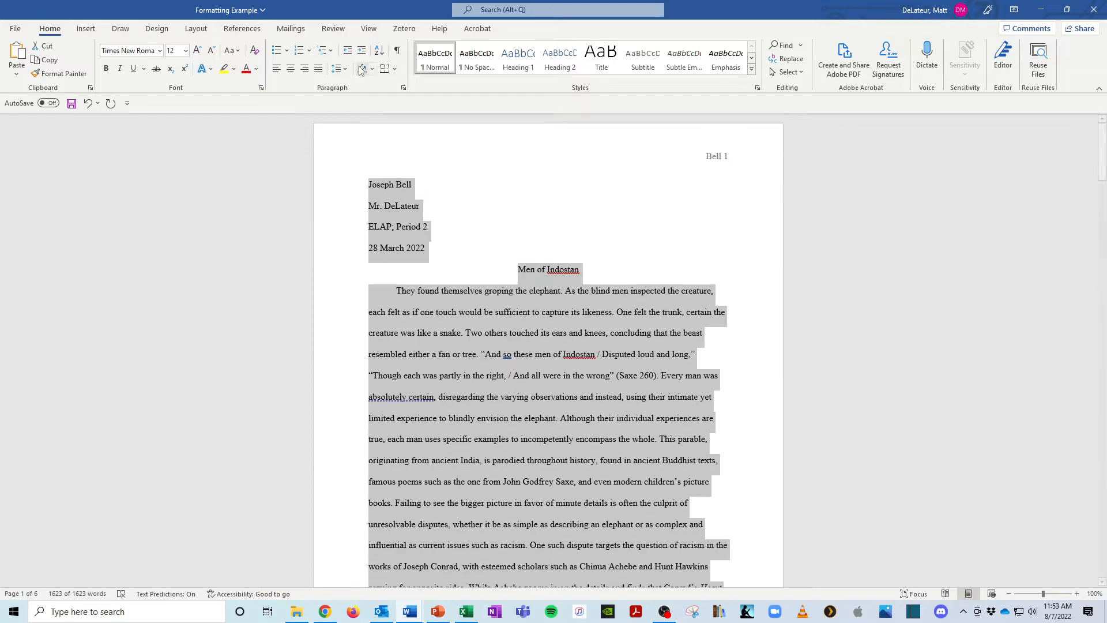
left_click(159, 50)
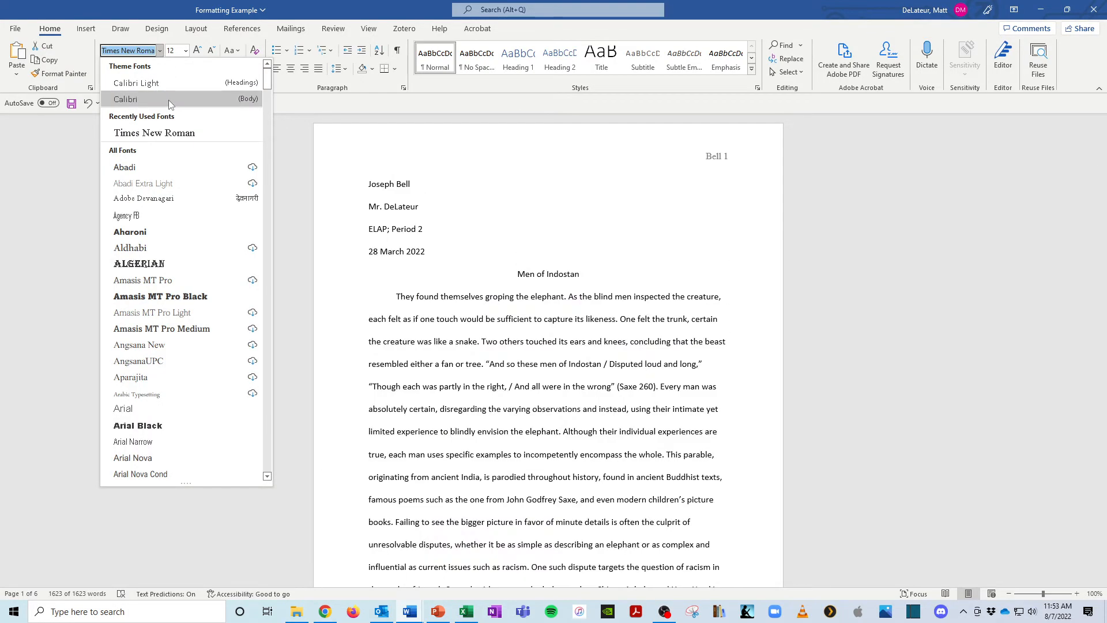
left_click(174, 133)
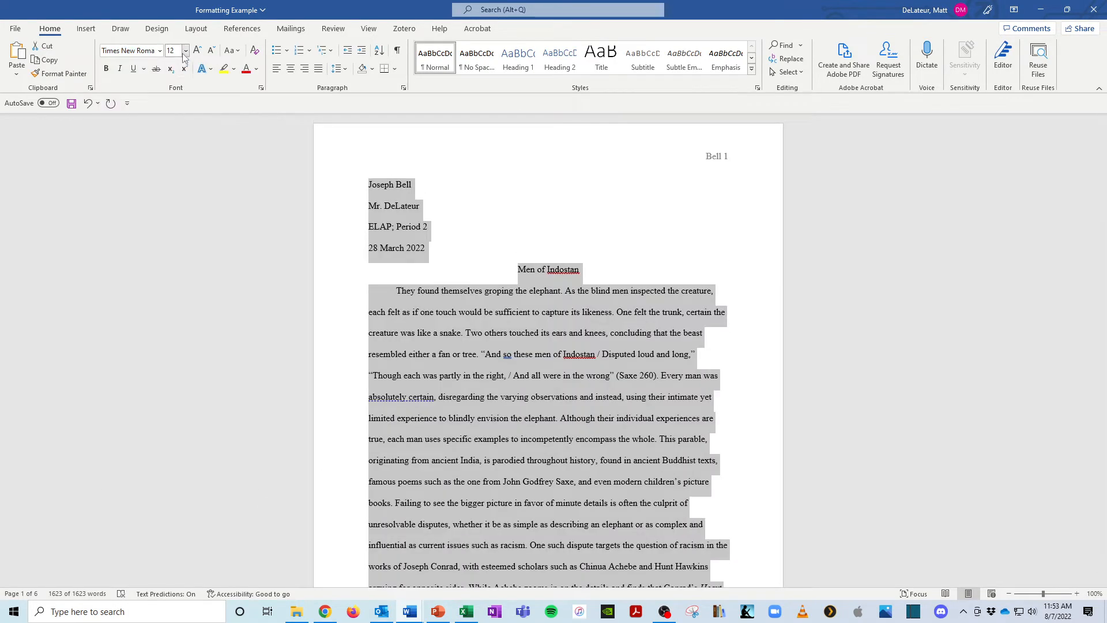
left_click(186, 51)
left_click(174, 118)
left_click(453, 194)
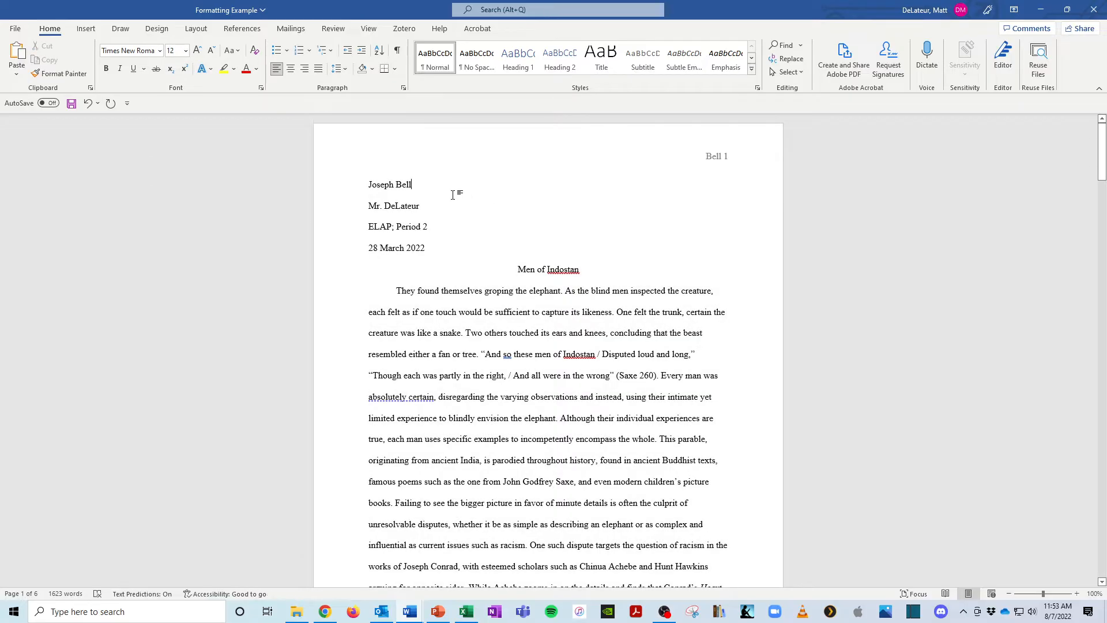
- Replace the teacher's name on the second line of the essay heading with "Essay 4"
left_click_drag(432, 261, 385, 195)
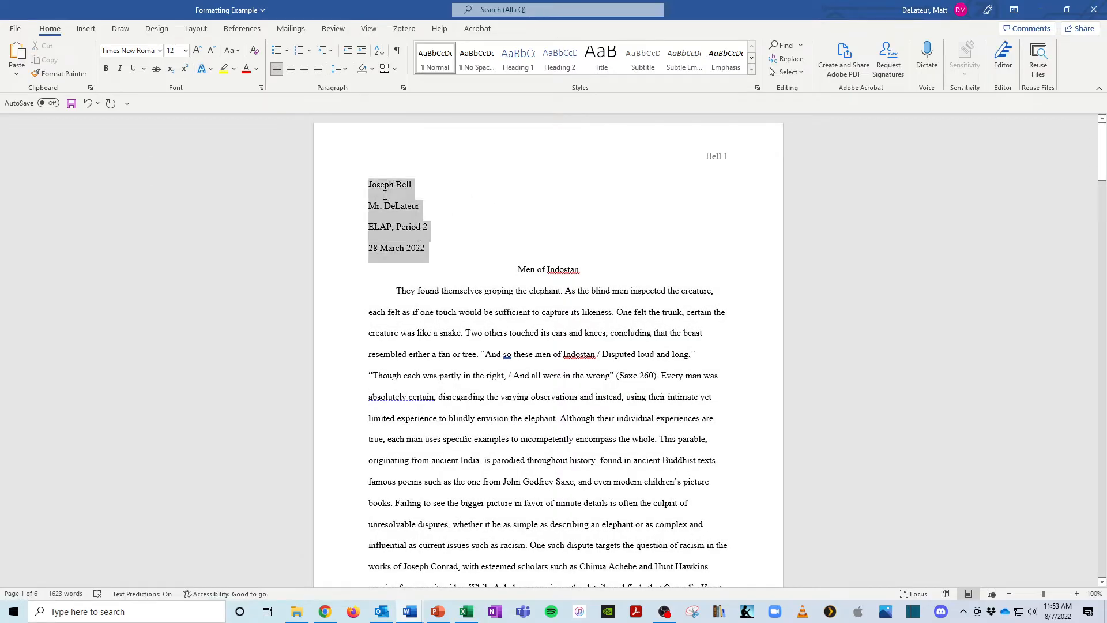
left_click(431, 248)
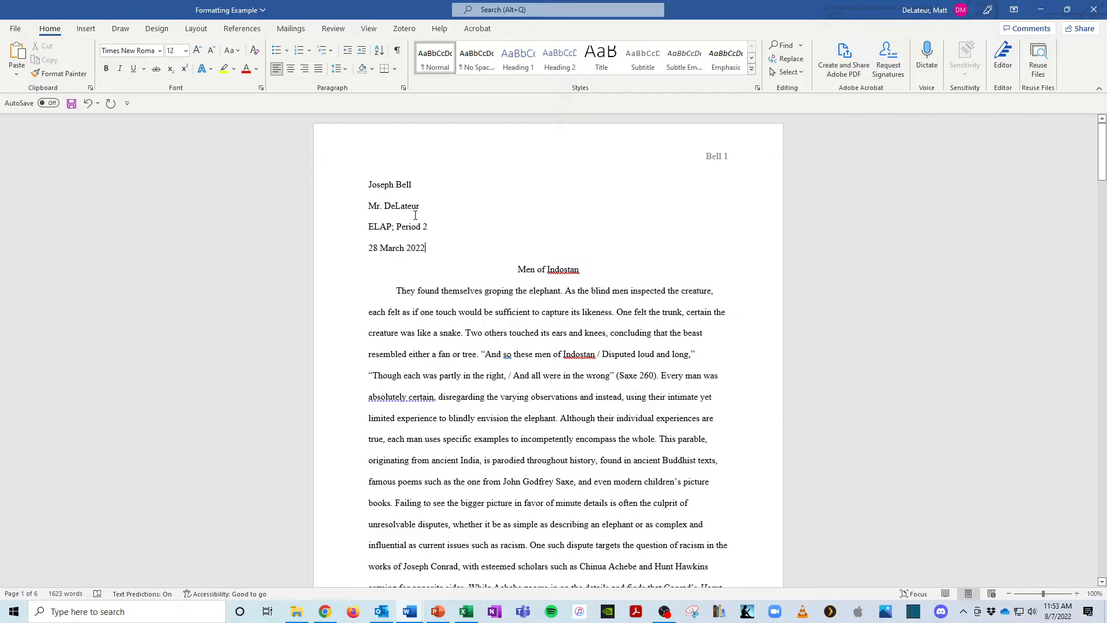
left_click_drag(412, 203, 373, 200)
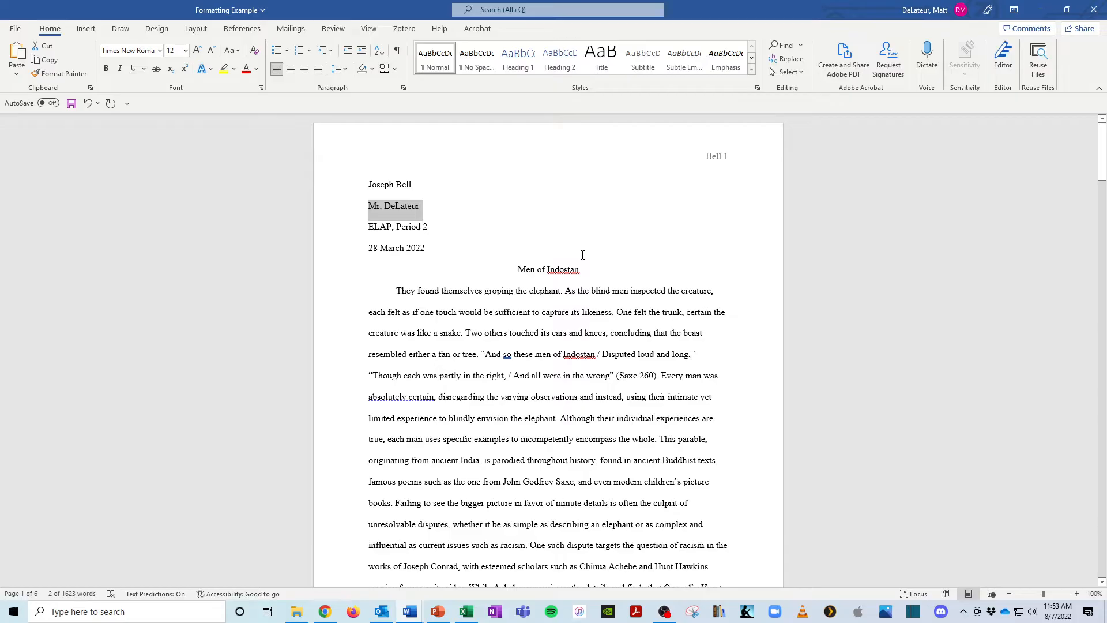
type("Essay 4")
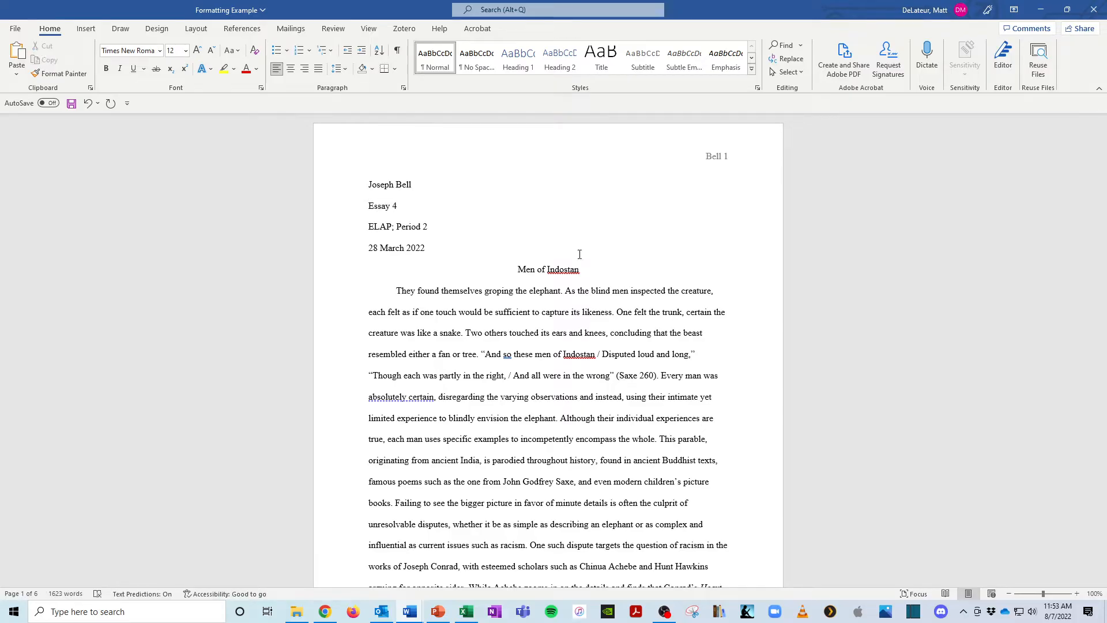
mouse_move(368, 227)
left_mouse_down()
mouse_move(431, 228)
mouse_move(372, 249)
left_mouse_up()
key("Down")
left_click(437, 255)
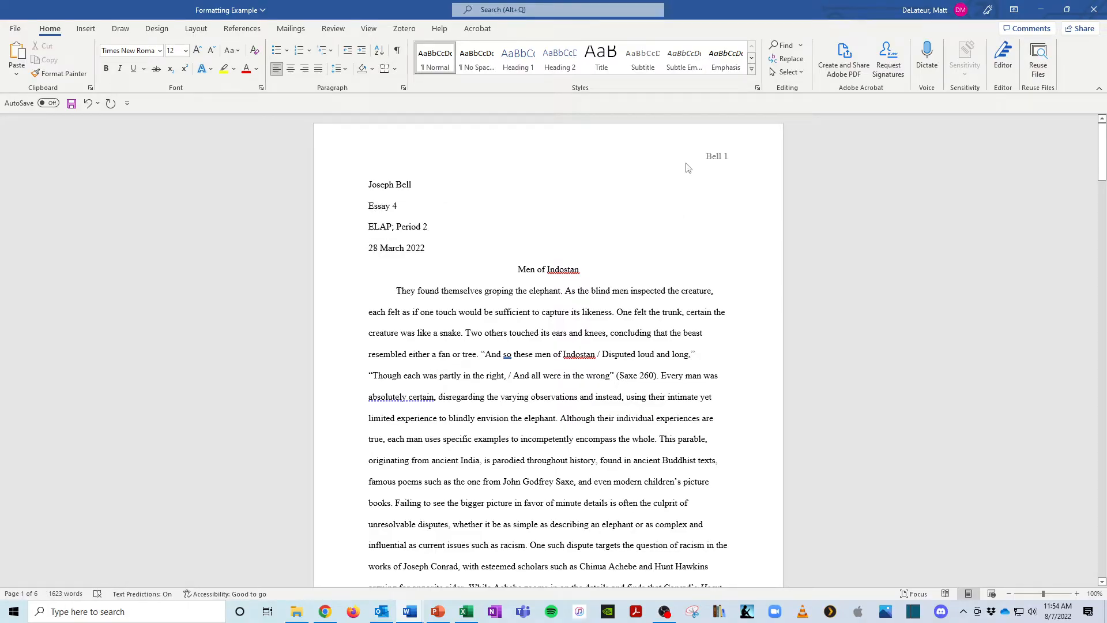
key("ctrl+a")
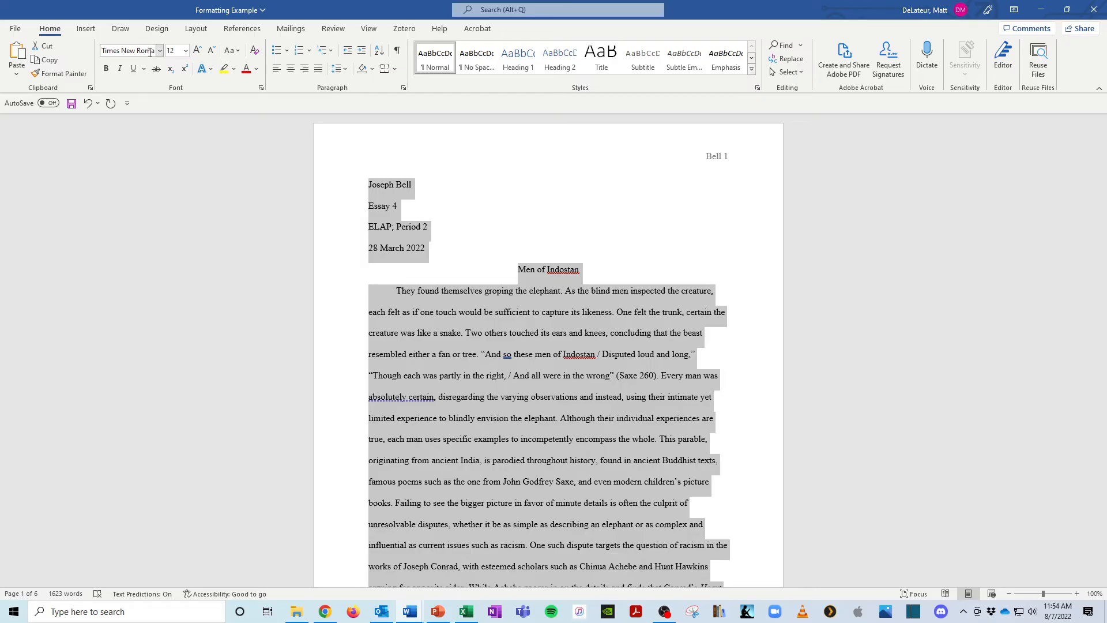
left_click(571, 186)
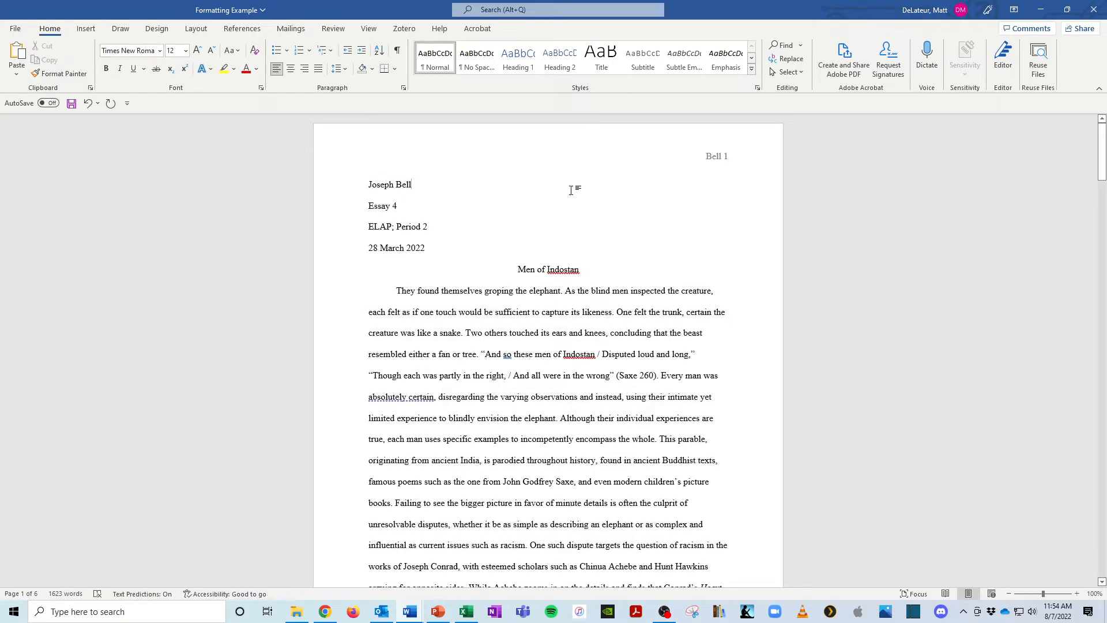
- Delete the last name and page number from the page header and return to the body text
double_click(613, 159)
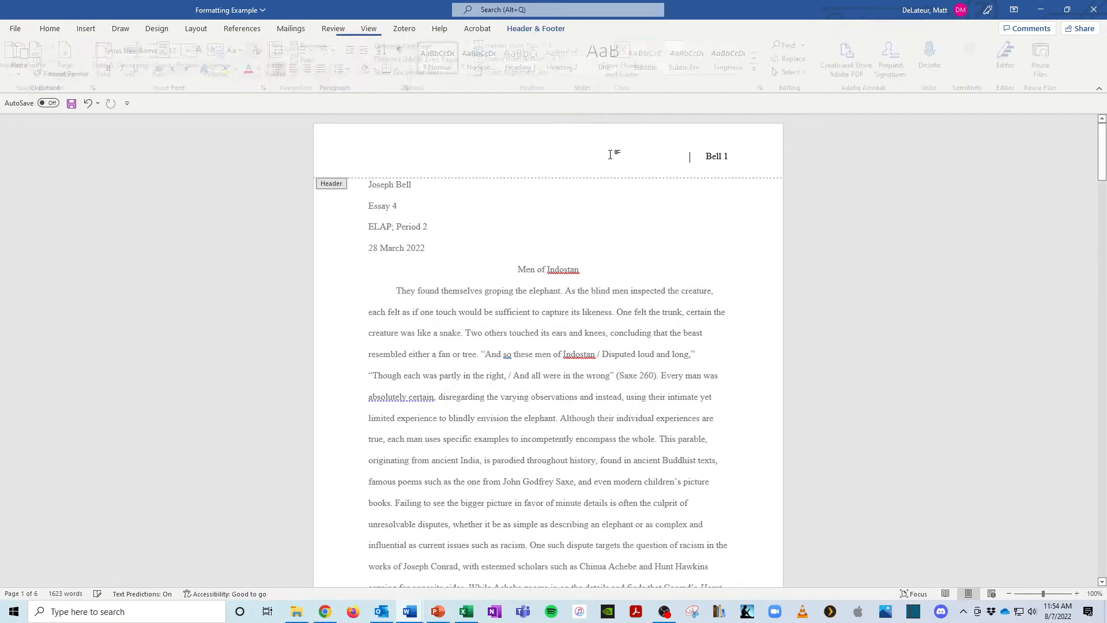
double_click(710, 154)
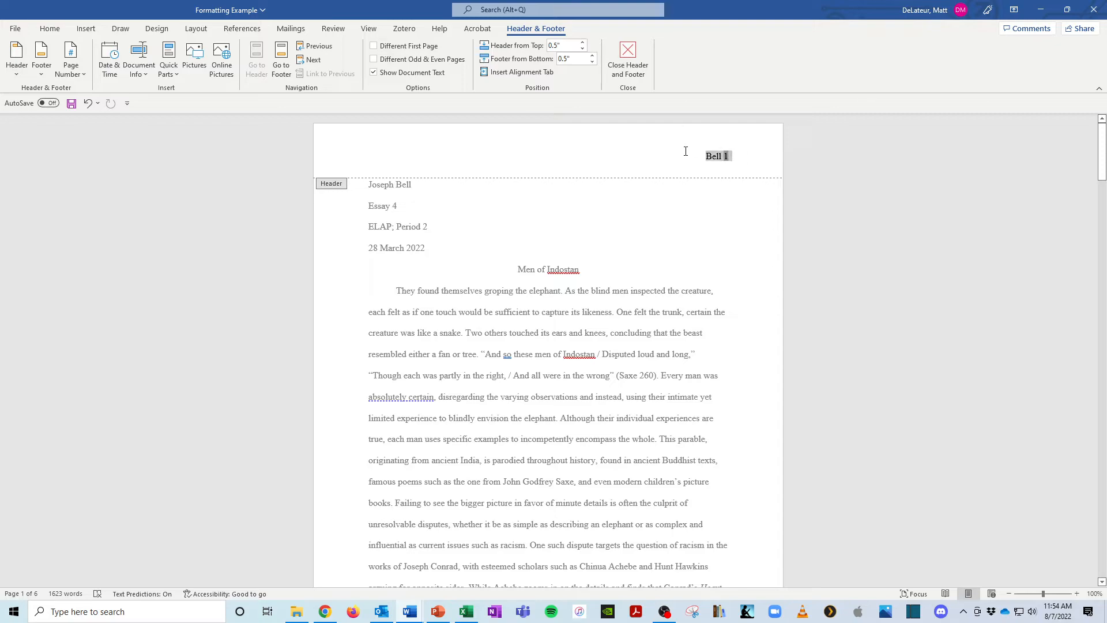
key("BackSpace")
key("Delete")
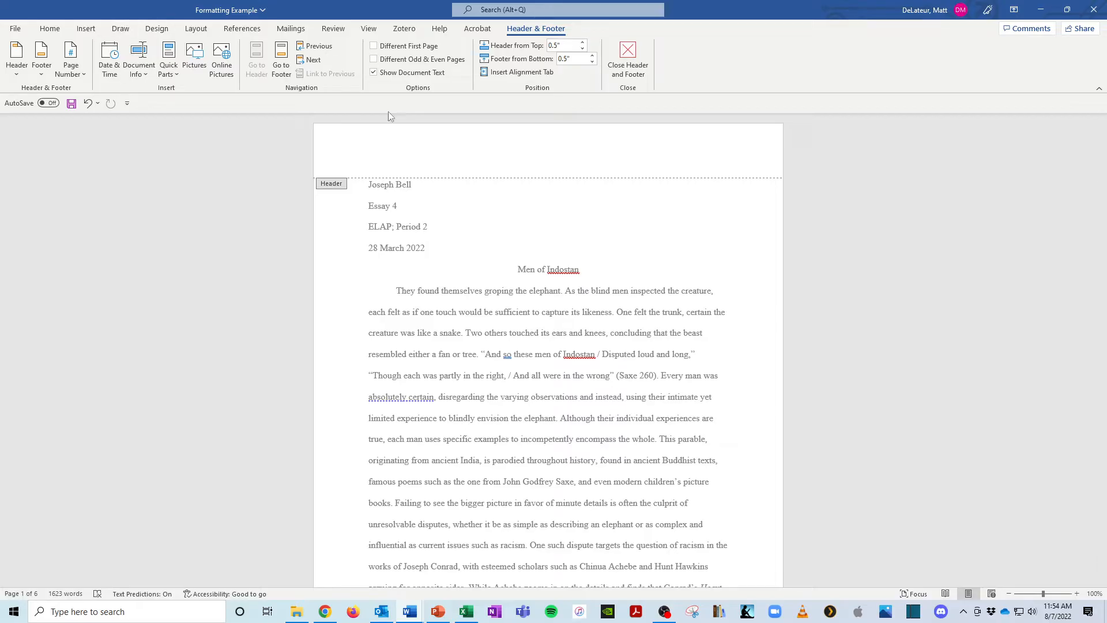
double_click(669, 264)
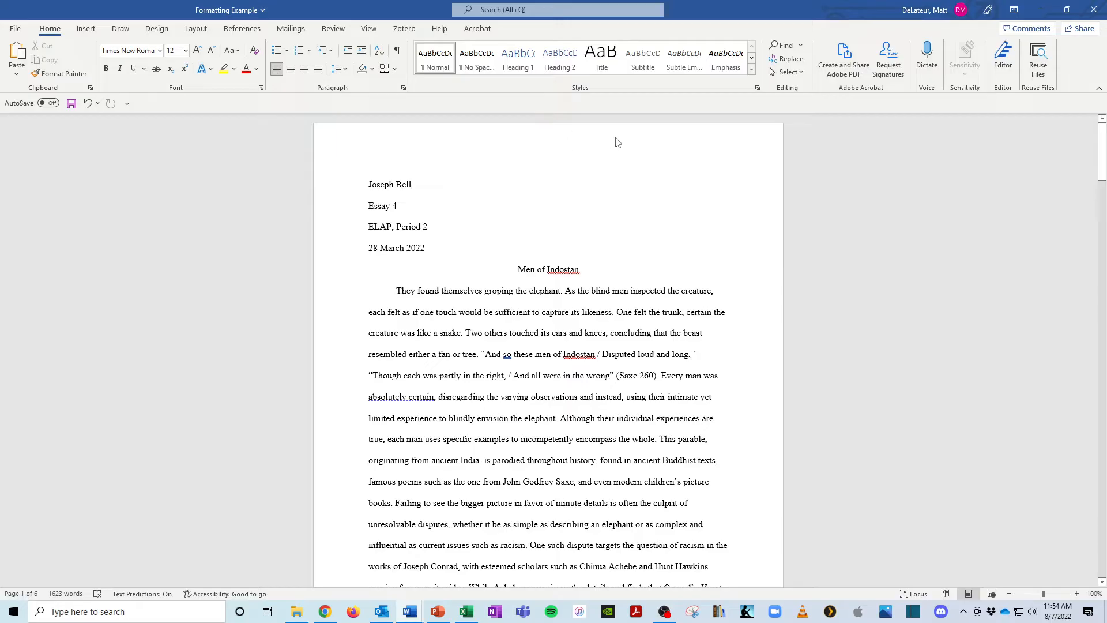
- Insert a Plain Number 3 page number at the top of the page, preceded by the student's last name
double_click(636, 143)
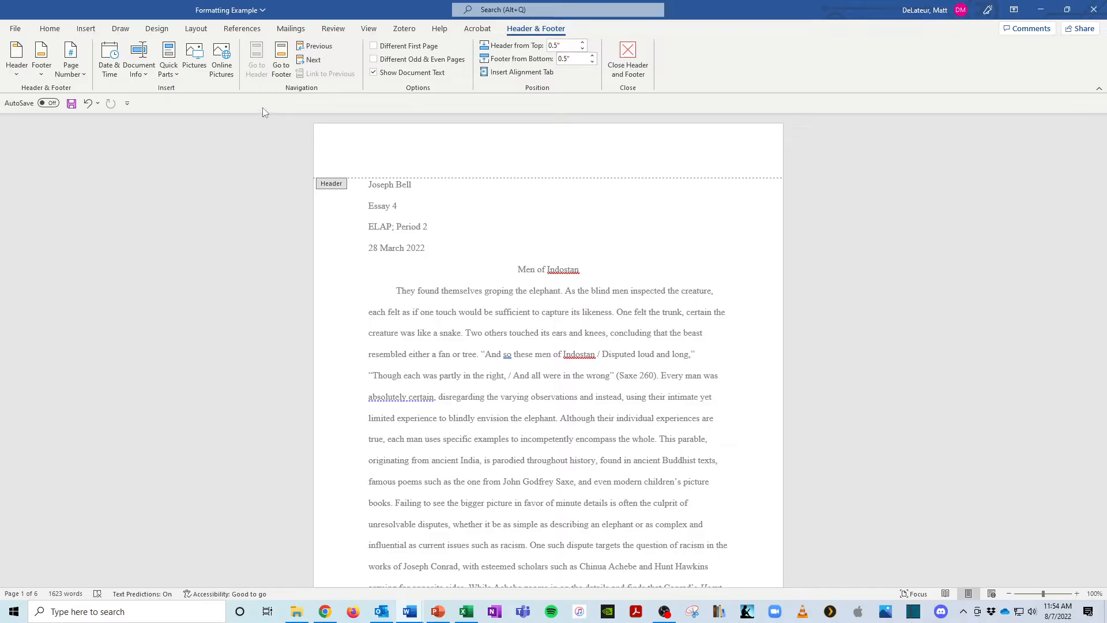
left_click(78, 76)
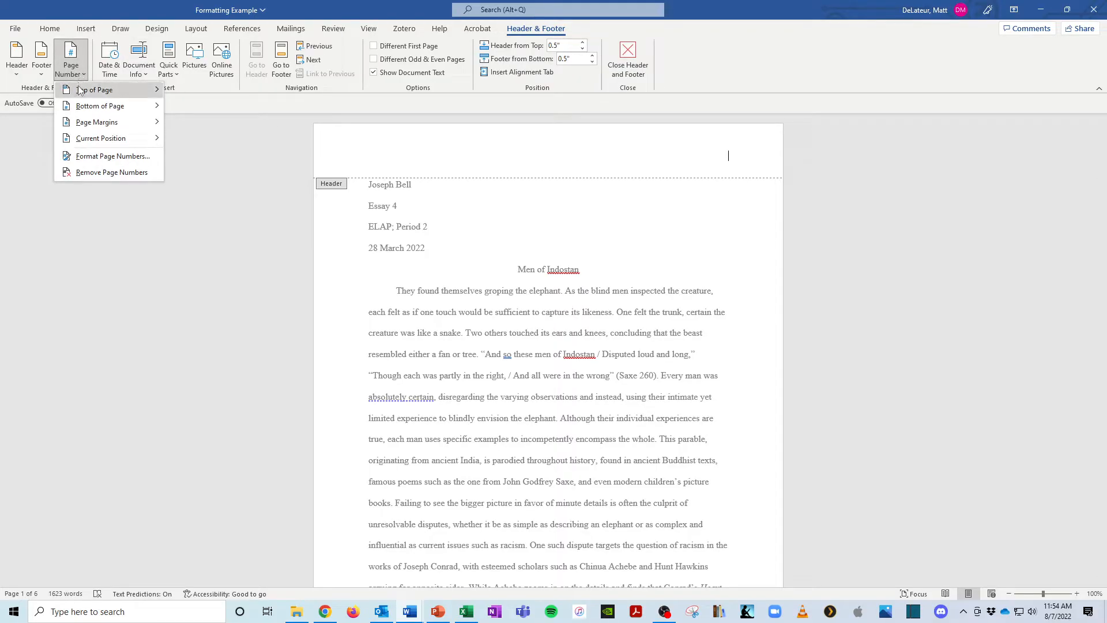
mouse_move(81, 90)
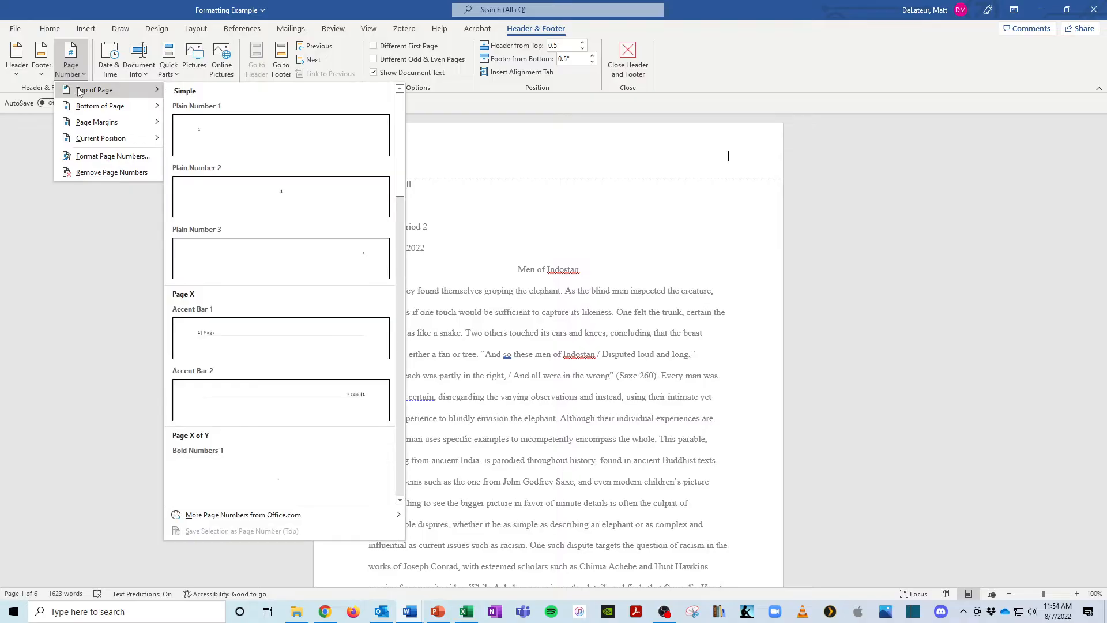
left_click(276, 262)
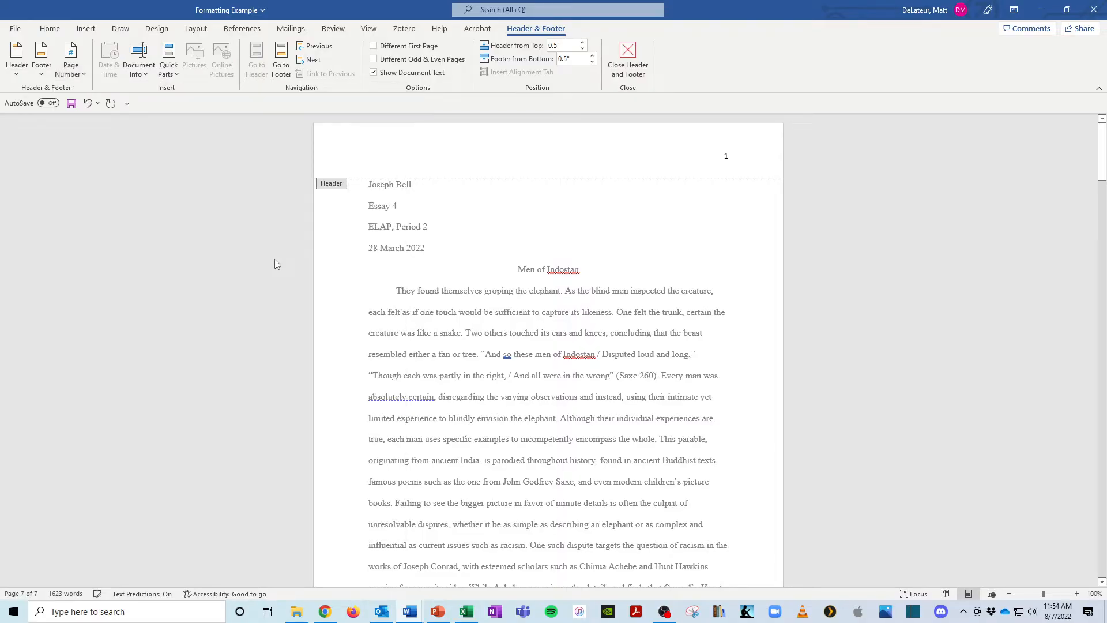
left_click(510, 141)
type("Bell")
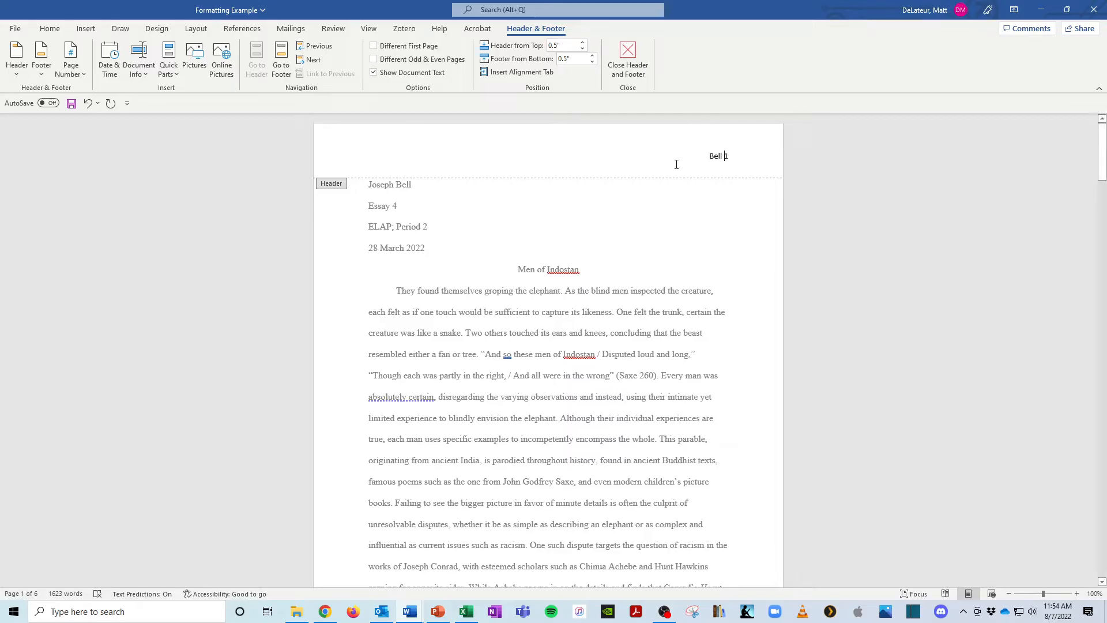
- Format the header's last name and page number in Times New Roman, 12 points, and close the header
left_click_drag(678, 165, 731, 158)
left_click(49, 28)
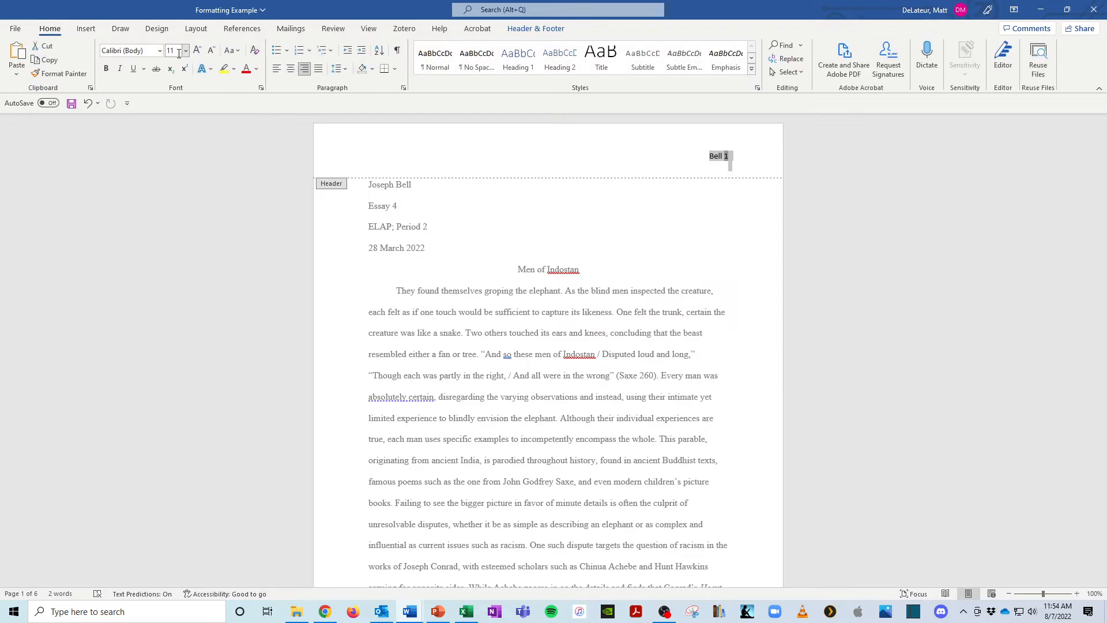
left_click(160, 51)
left_click(157, 134)
left_click(185, 51)
left_click(175, 111)
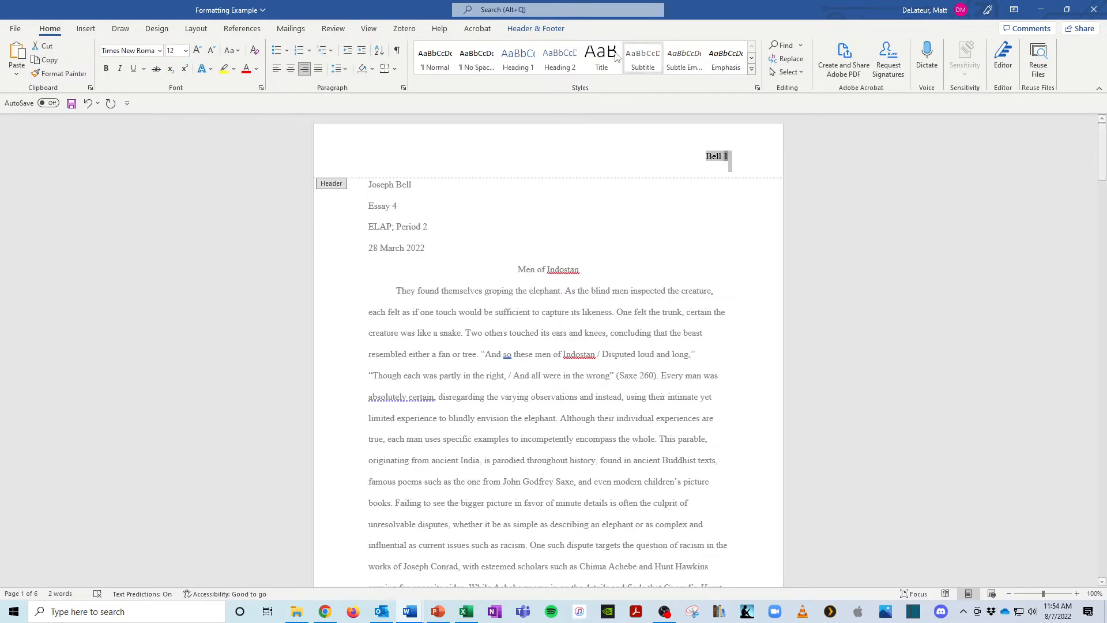
left_click(544, 29)
left_click(628, 60)
left_click(648, 269)
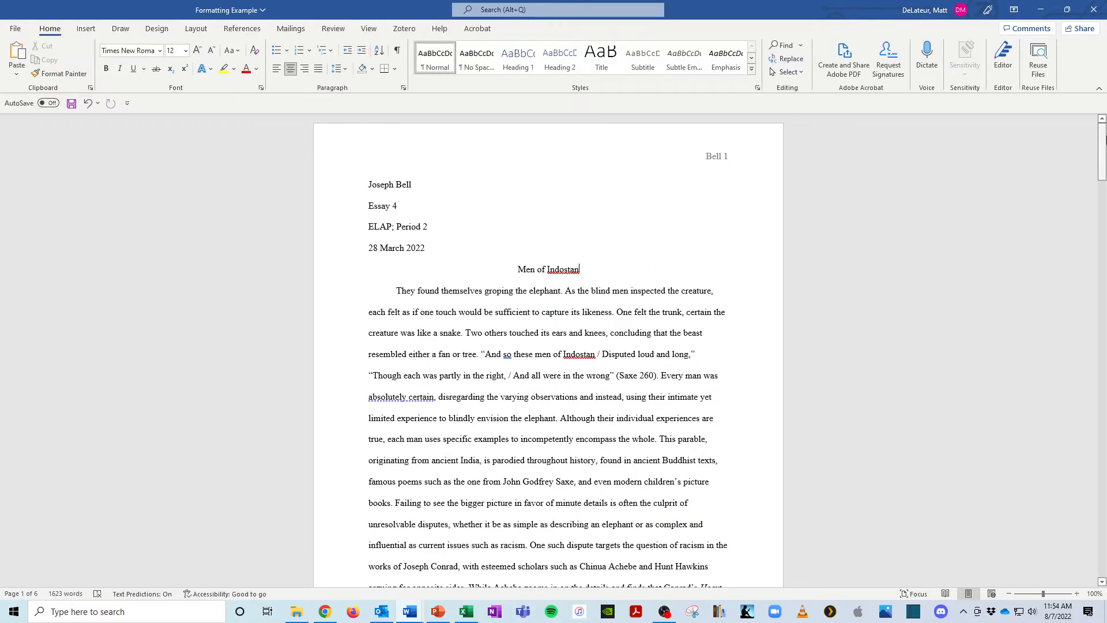
- Center the essay title "Men of Indostan" above the first paragraph
left_click_drag(1102, 144, 1102, 119)
scroll(447, 235, "down", 2)
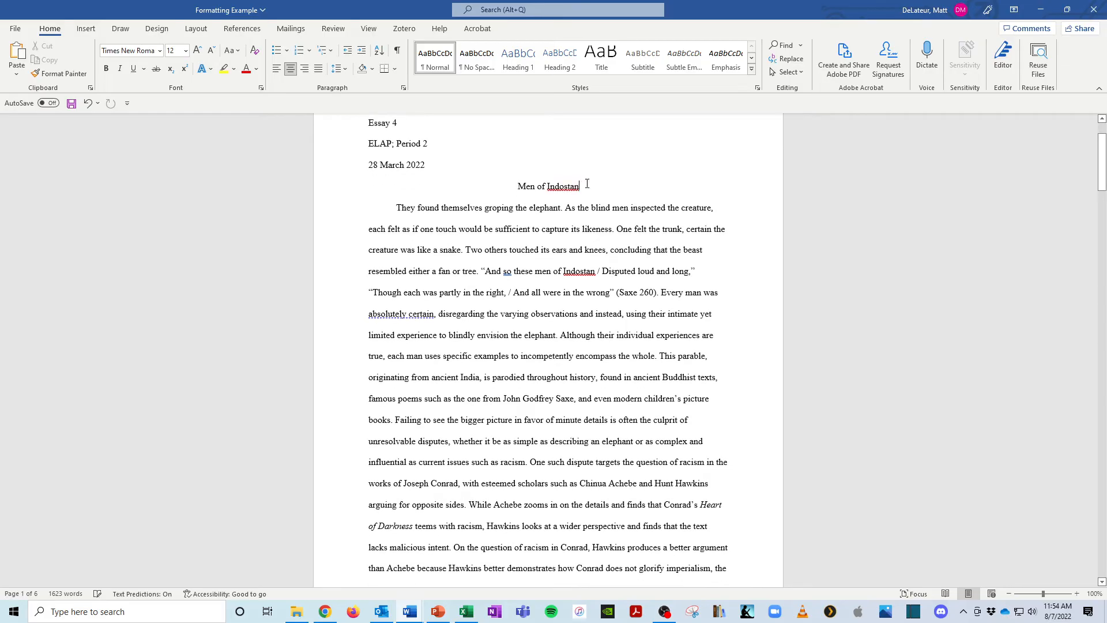
left_click_drag(583, 186, 518, 186)
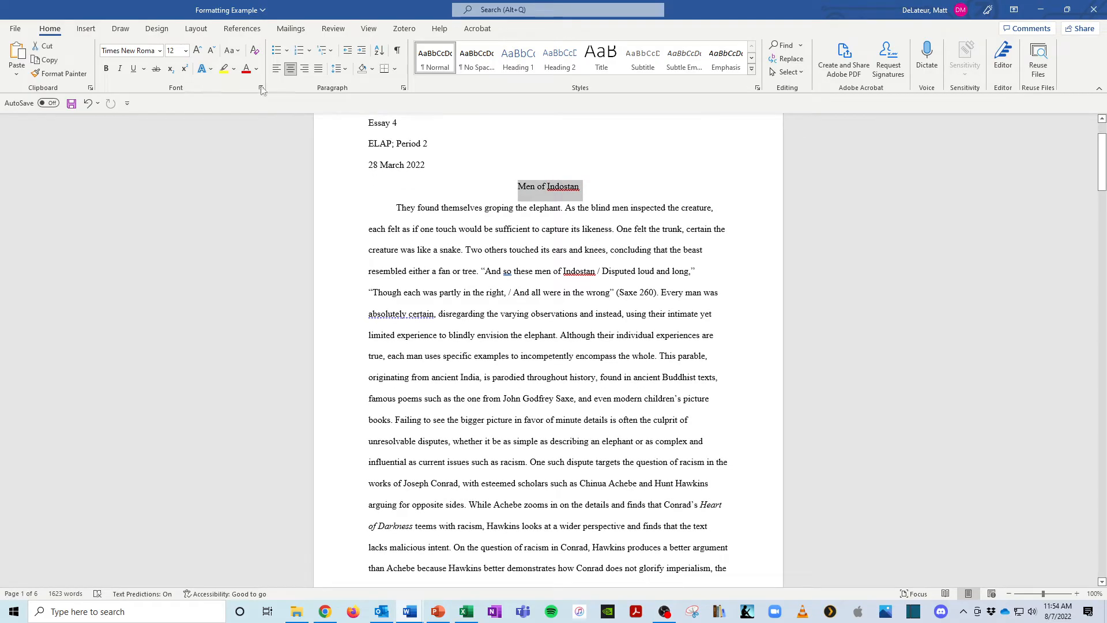
left_click(290, 69)
left_click(290, 70)
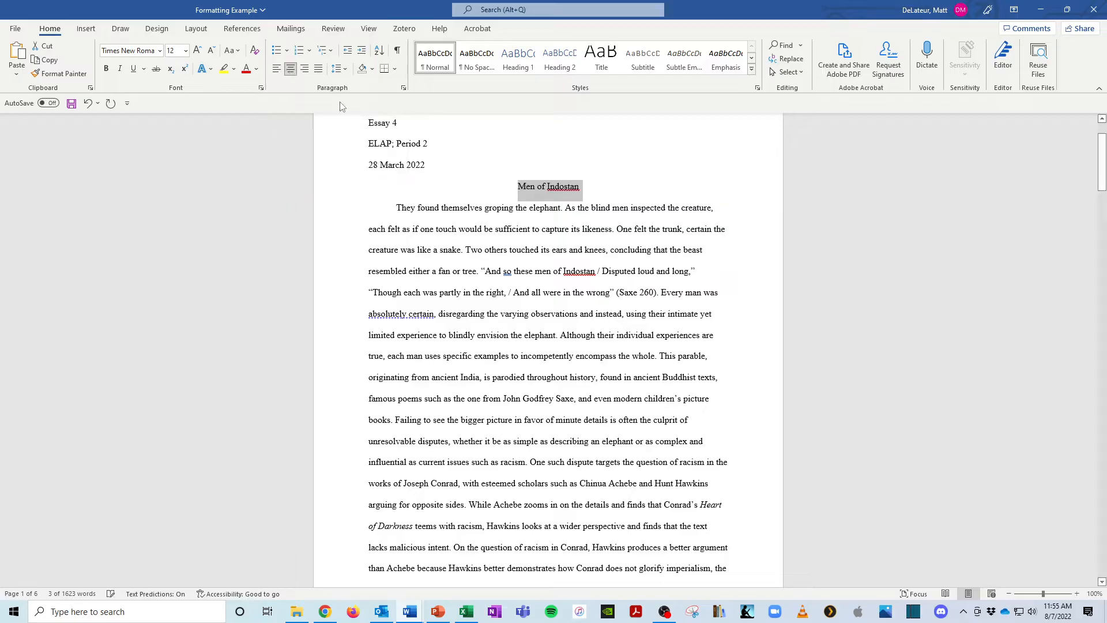
- Check the first-line indent of the essay's opening paragraph
scroll(490, 198, "down", 1)
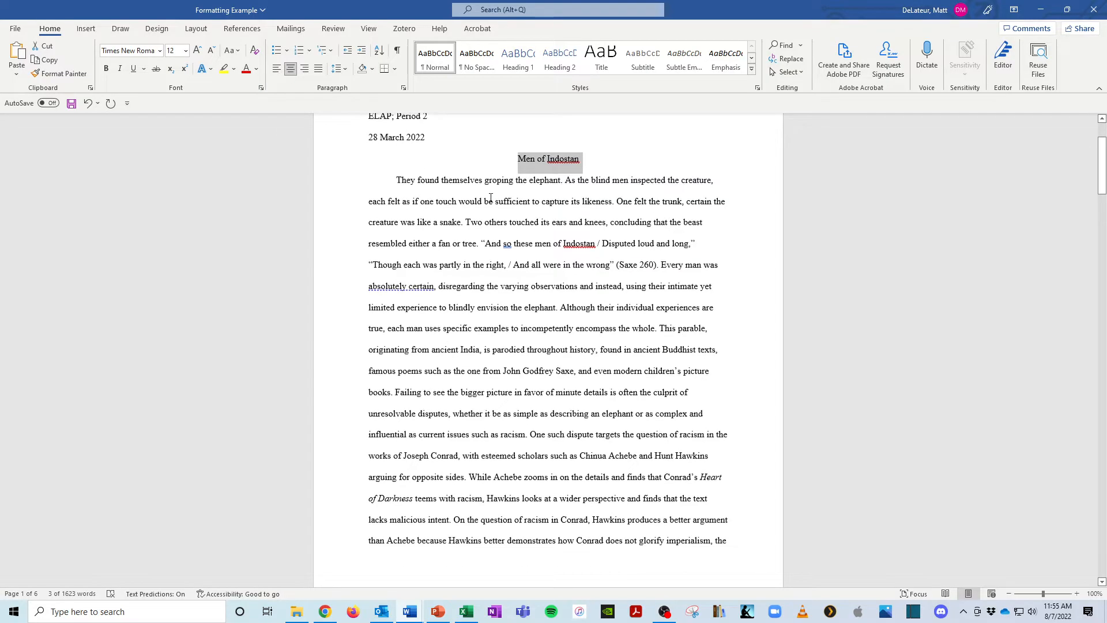
left_click_drag(397, 182, 376, 185)
left_click(530, 223)
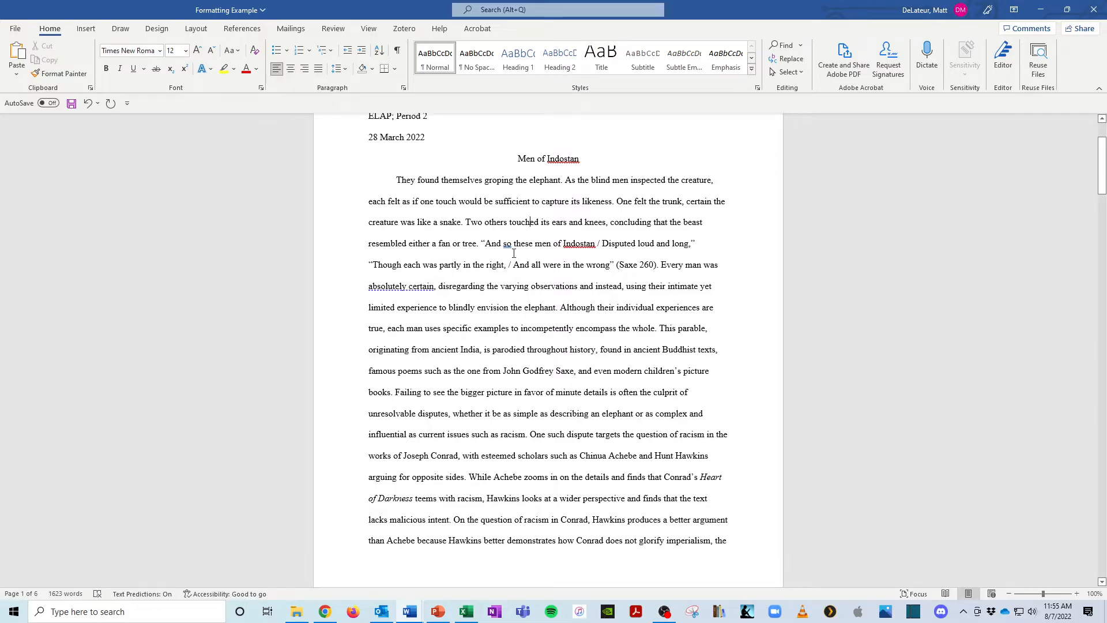
- Examine the poem quotation in the first paragraph, including its quotation marks, the space before the parenthetical citation, and the closing period
scroll(514, 254, "up", 7, "ctrl")
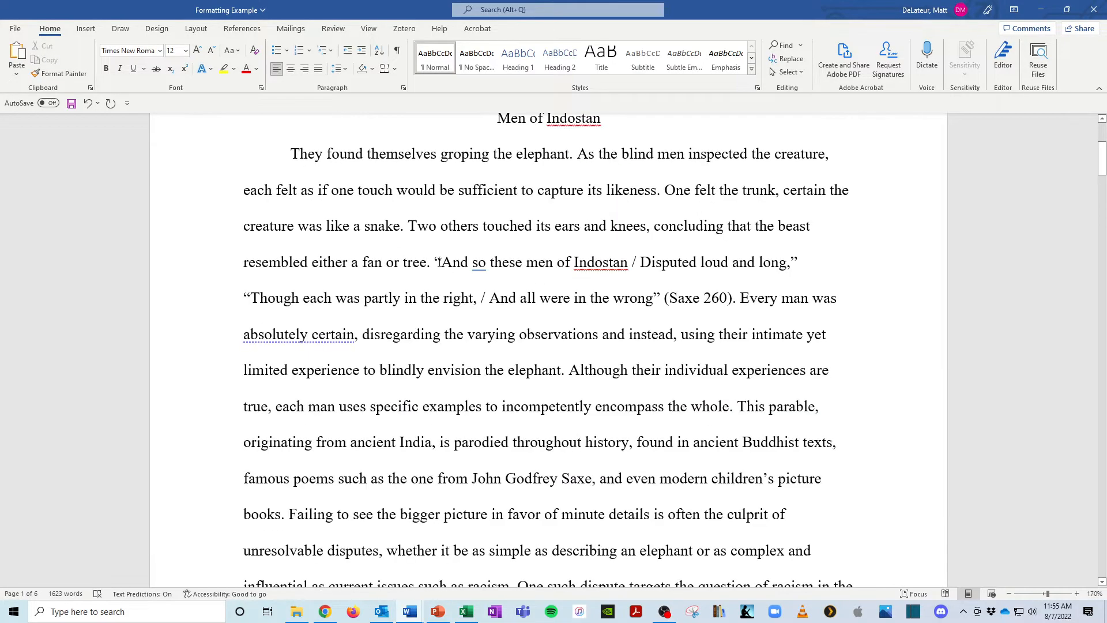
left_click_drag(439, 262, 661, 295)
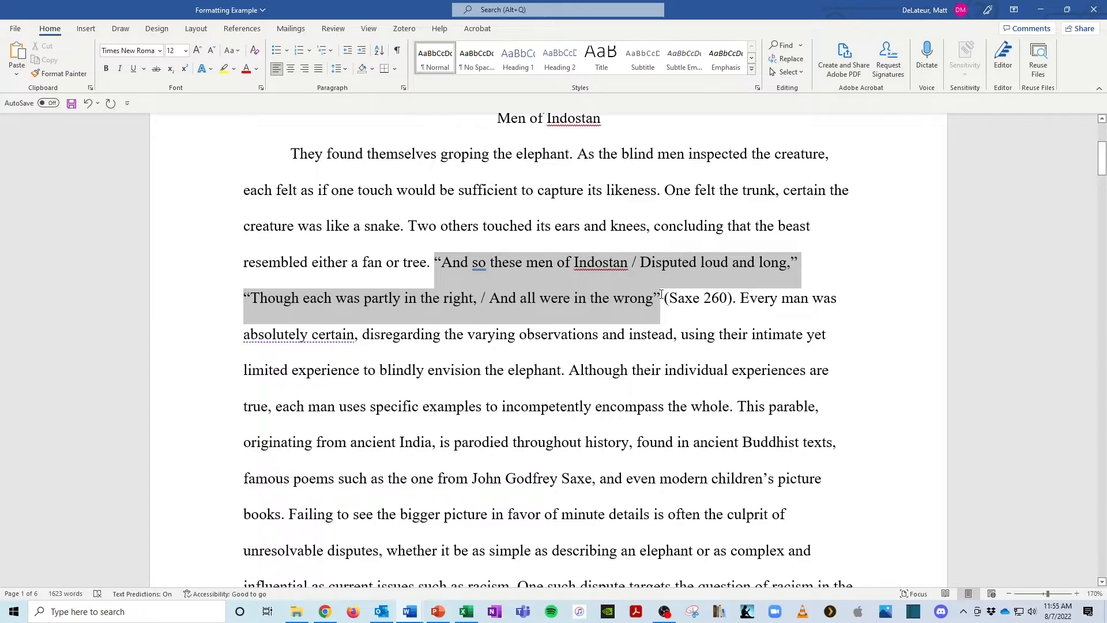
left_click(663, 298)
key("shift+Right")
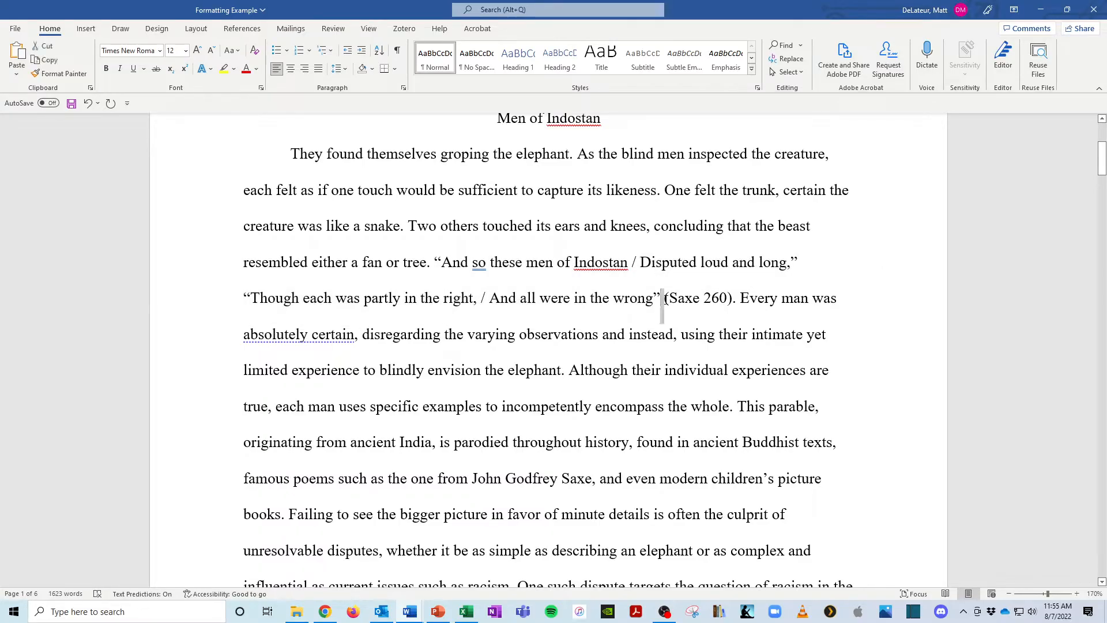
key("Right")
key("shift+Right")
key("shift+Right")
key("shift+Right")
key("shift+Right")
key("shift+Right")
key("shift+Right")
key("shift+Right")
key("shift+Right")
key("shift+Right")
key("shift+Right")
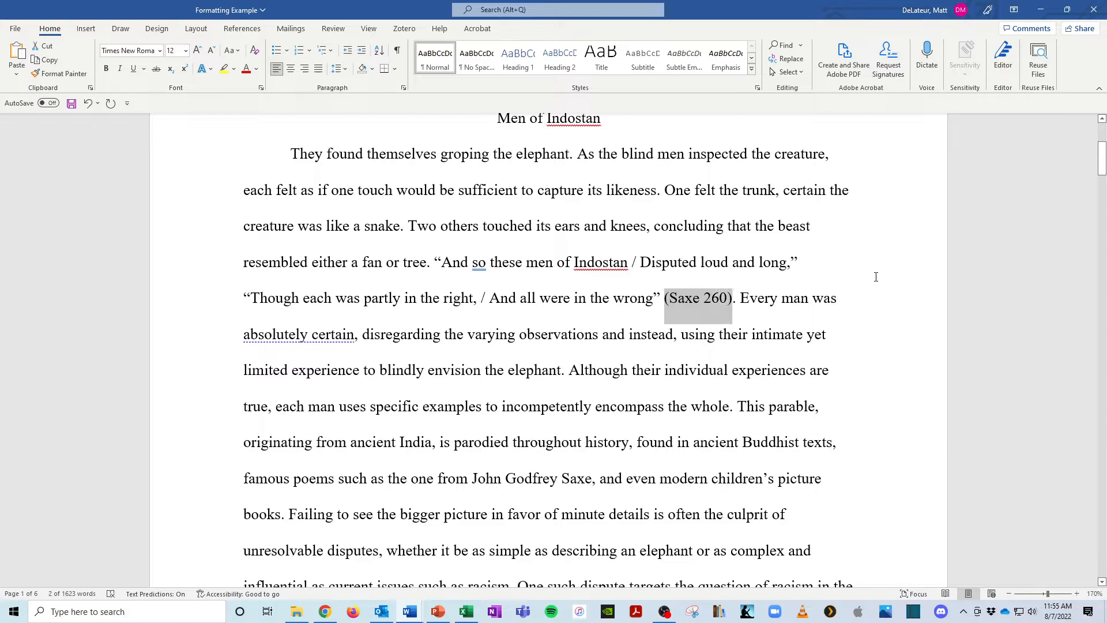
key("Right")
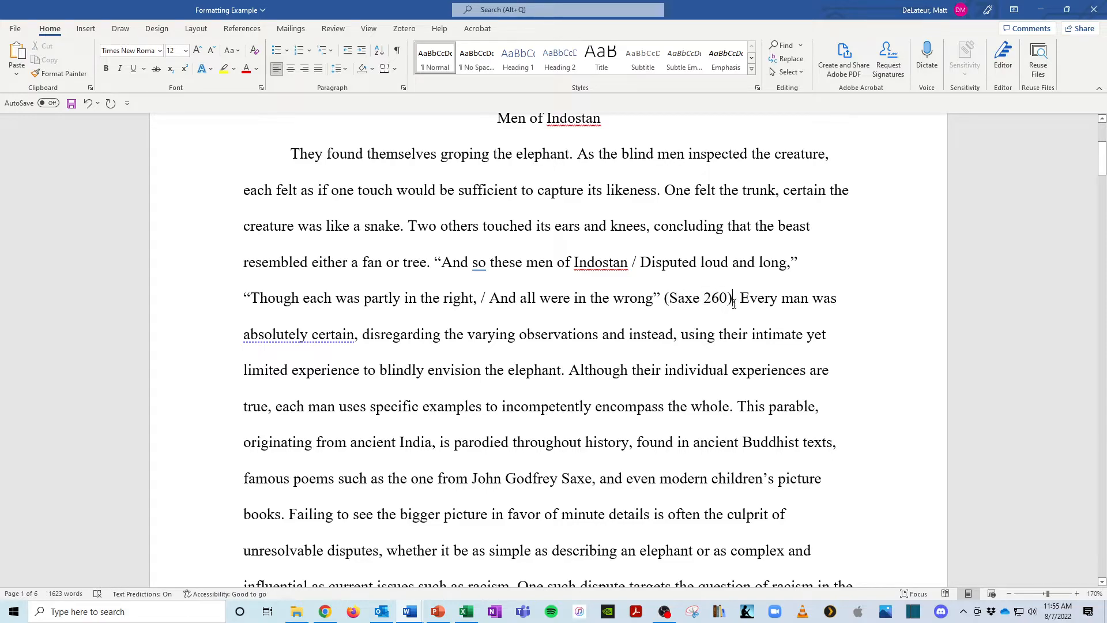
double_click(735, 306)
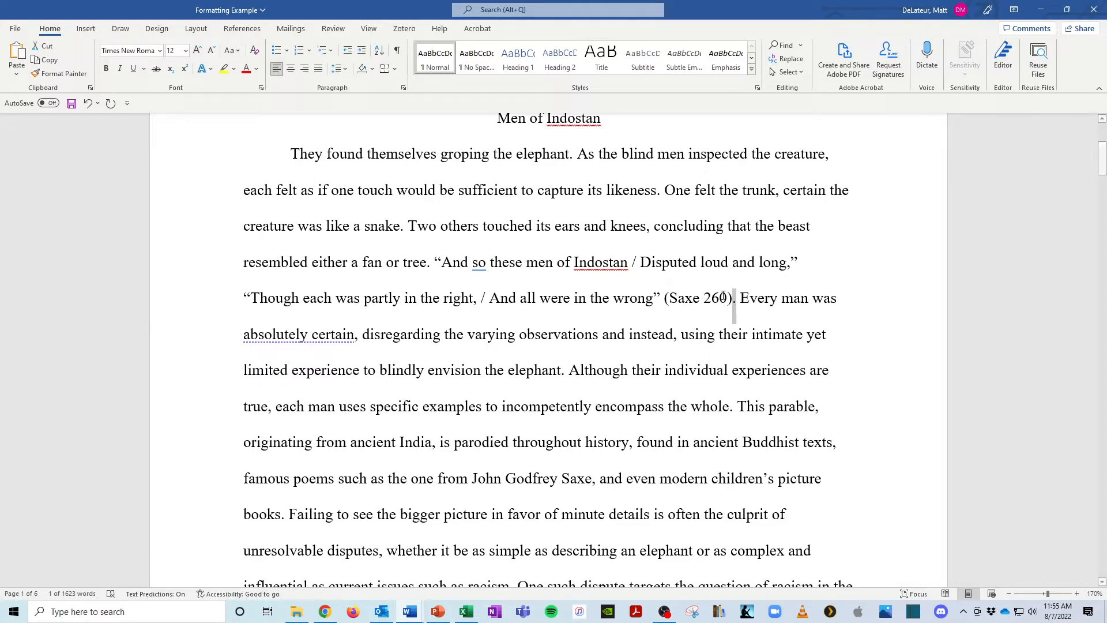
- Examine the opening paragraph's poem quotation and the author name Saxe in its parenthetical citation
scroll(695, 314, "down", 6, "ctrl")
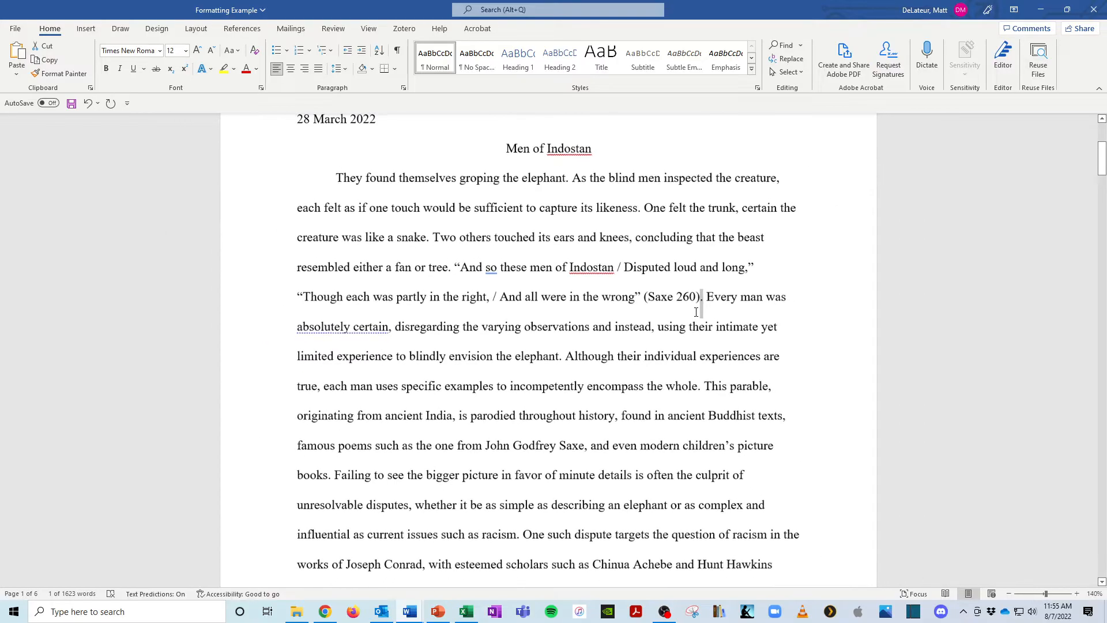
scroll(500, 273, "down", 1, "ctrl")
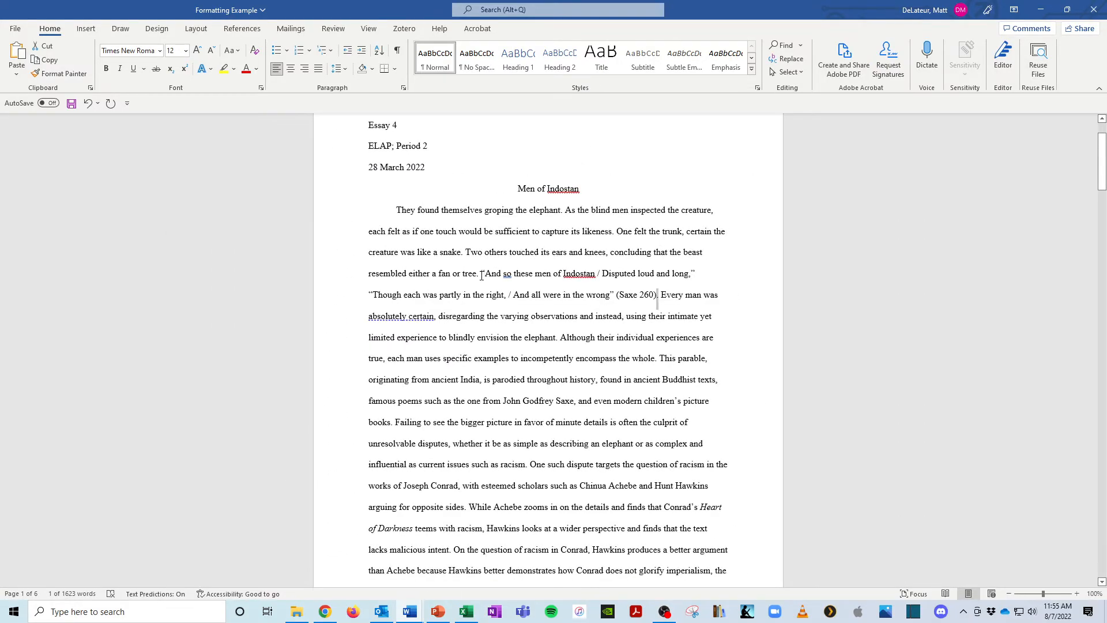
left_click_drag(482, 275, 625, 299)
double_click(627, 297)
double_click(628, 299)
left_click(645, 300)
double_click(626, 299)
left_click(587, 298)
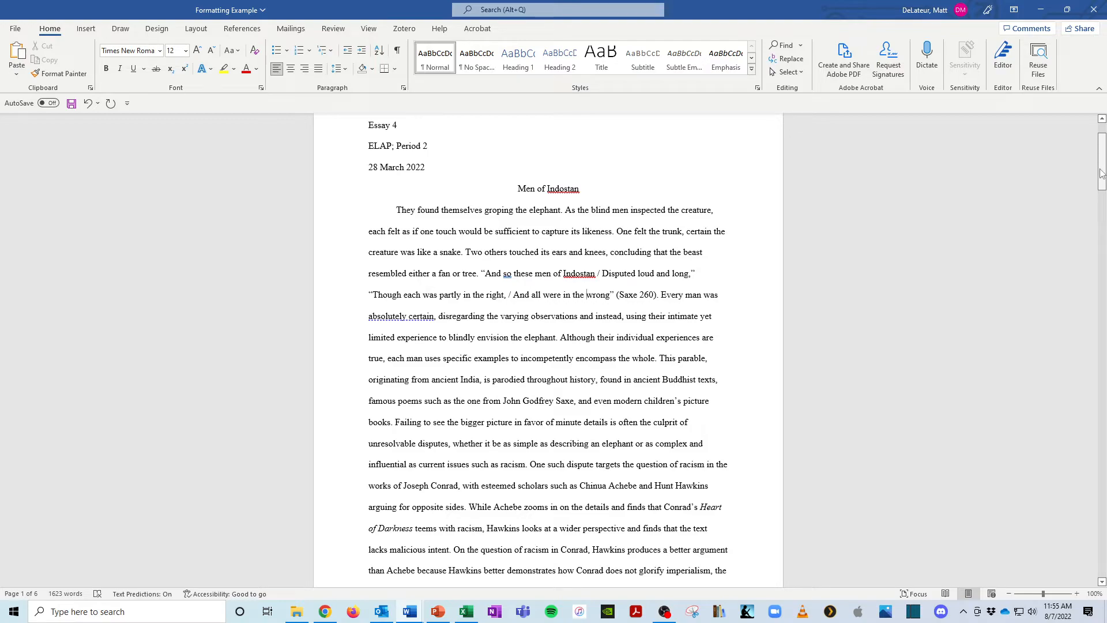
double_click(626, 295)
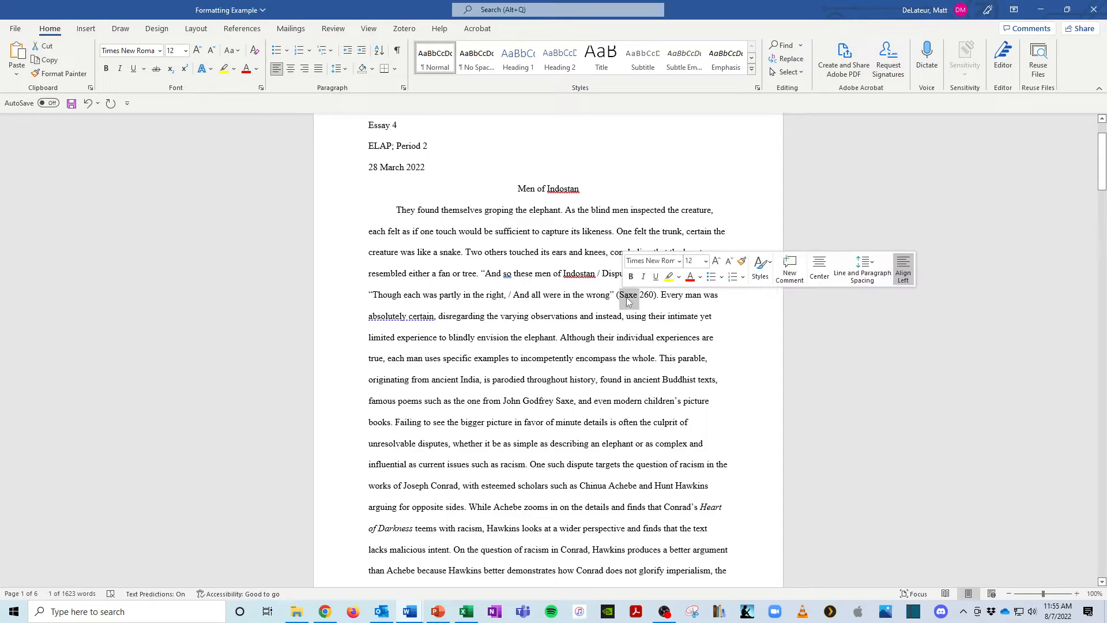
left_click(629, 297)
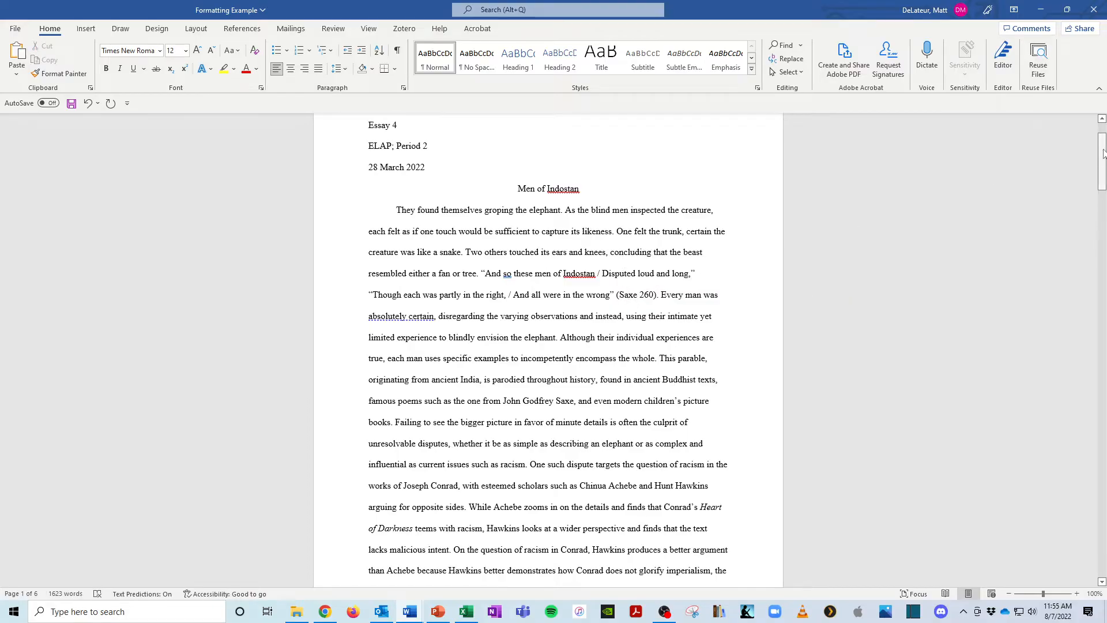
- Find the Saxe entry on the Works Cited page and examine it as the source matching the in-text citation, including its web address
left_click_drag(1101, 156, 1078, 507)
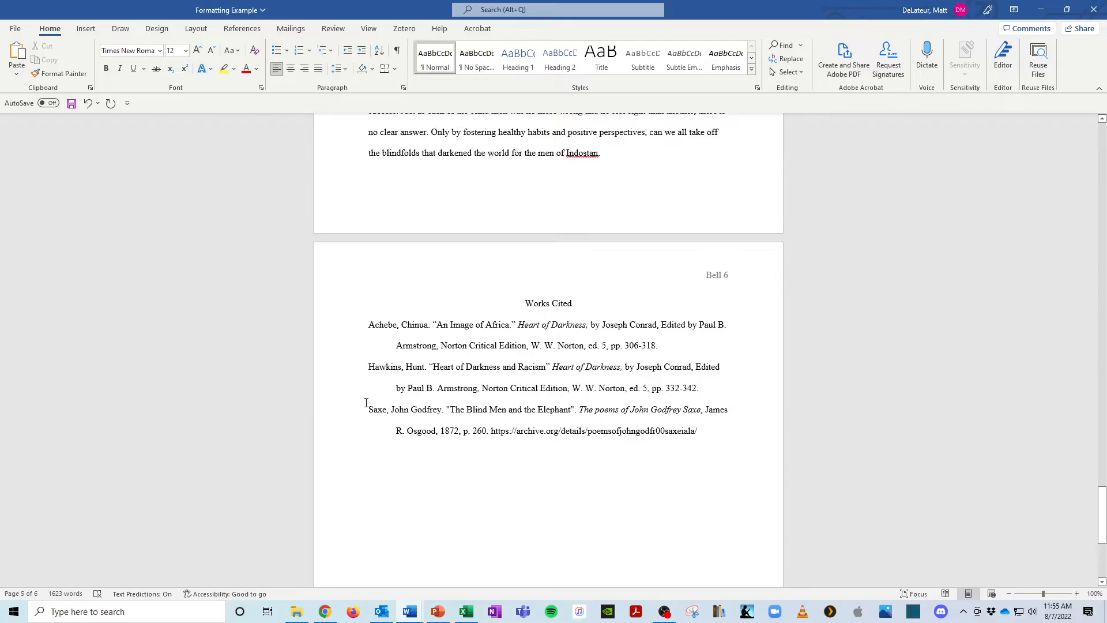
left_click_drag(365, 407, 493, 439)
left_click(713, 435)
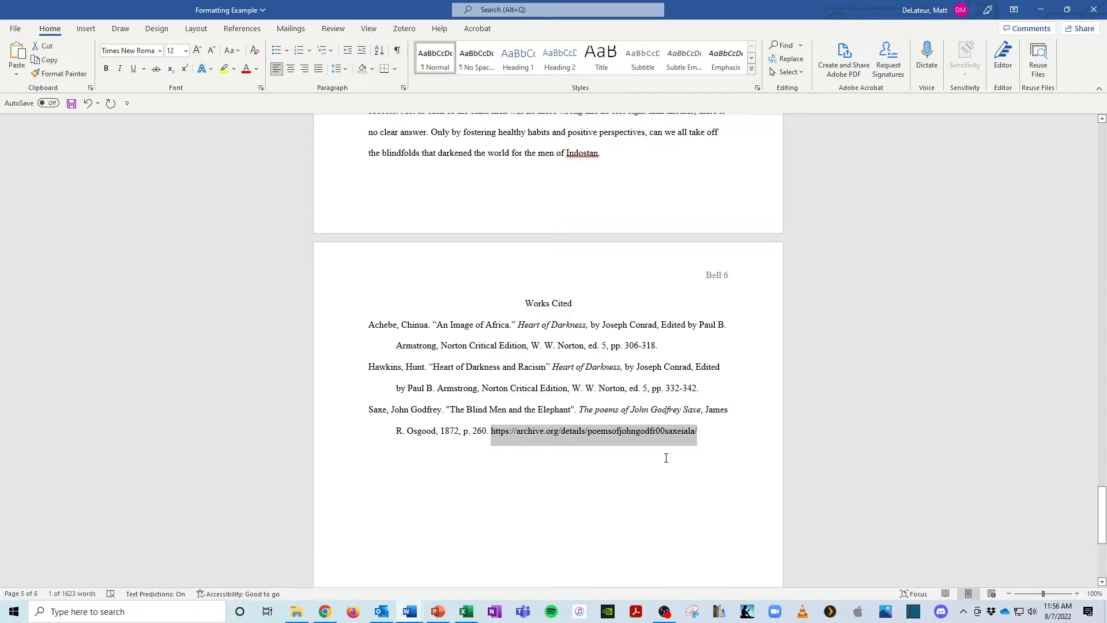
left_click(718, 441)
left_click_drag(718, 442, 366, 410)
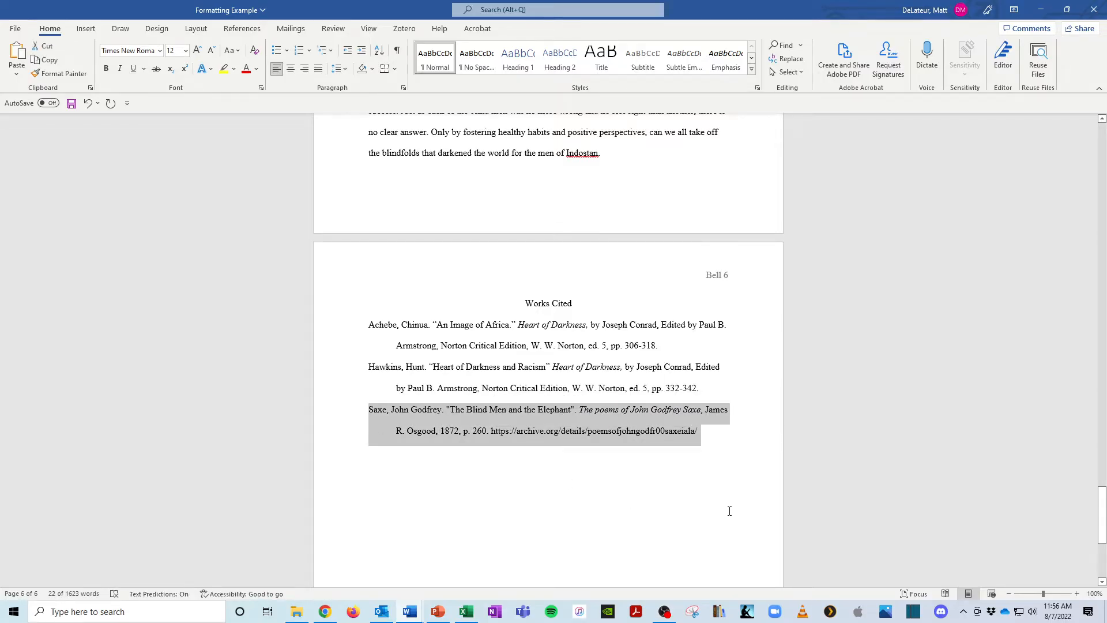
left_click(817, 444)
mouse_move(1102, 515)
left_mouse_down()
mouse_move(1103, 157)
mouse_move(1102, 521)
left_mouse_up()
double_click(646, 375)
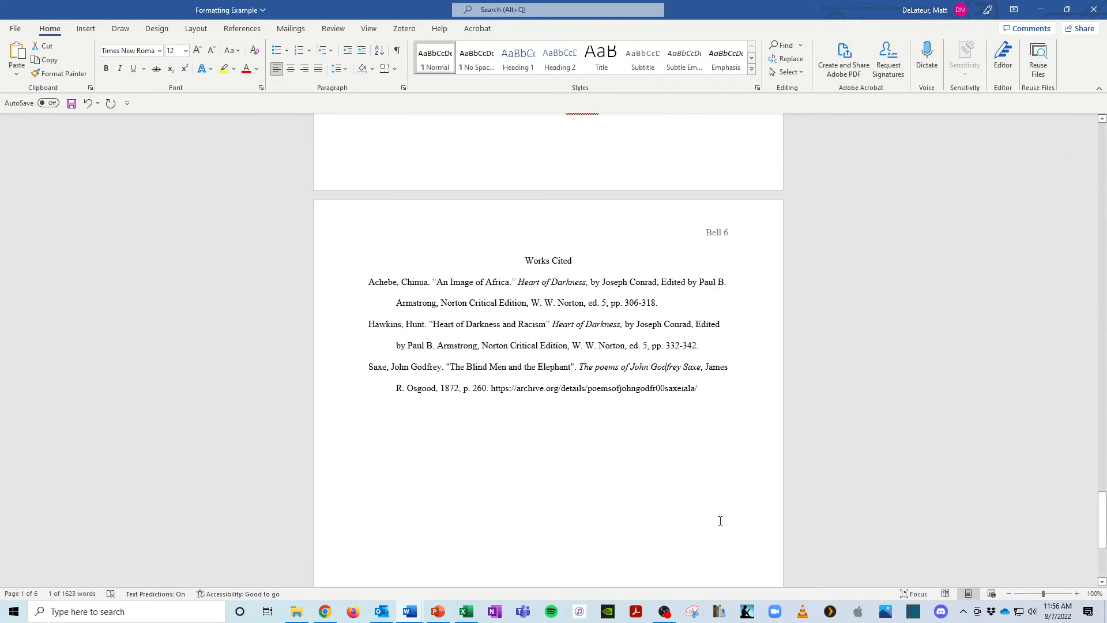
left_click_drag(719, 396, 341, 369)
left_click(772, 502)
- Check the italic formatting of the title Heart of Darkness in the essay's first paragraph
left_click_drag(1102, 507, 1102, 139)
scroll(649, 230, "down", 2)
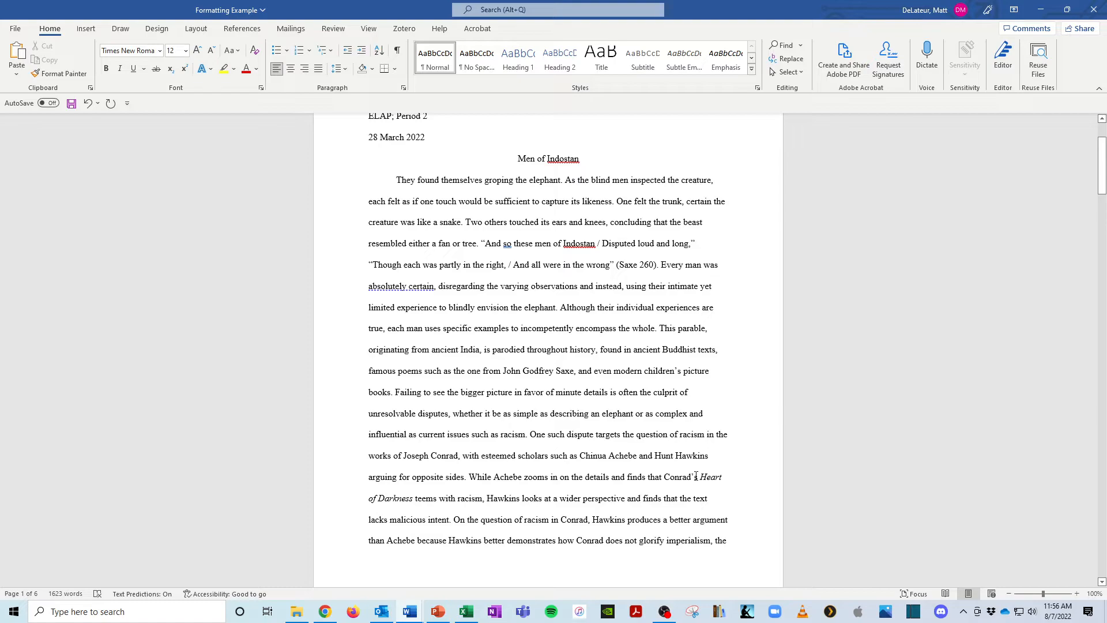
left_click_drag(700, 478, 413, 499)
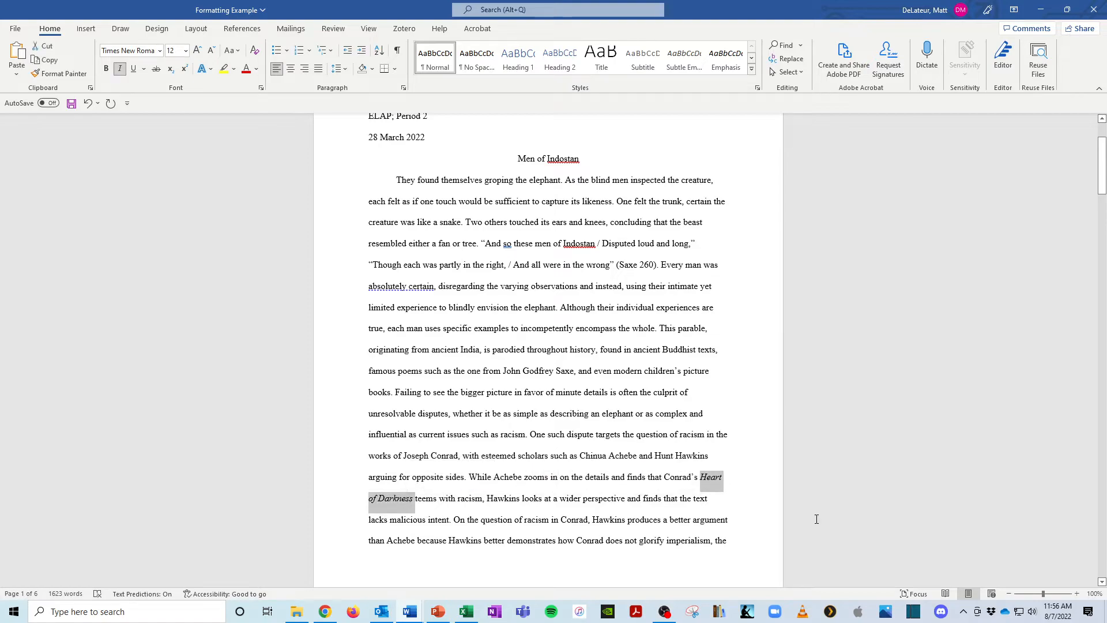
left_click(512, 315)
- Review the parenthetical citations on page 2: Hawkins 336, Achebe 307-308 and Hawkins 337
scroll(512, 315, "up", 1)
scroll(513, 346, "down", 7)
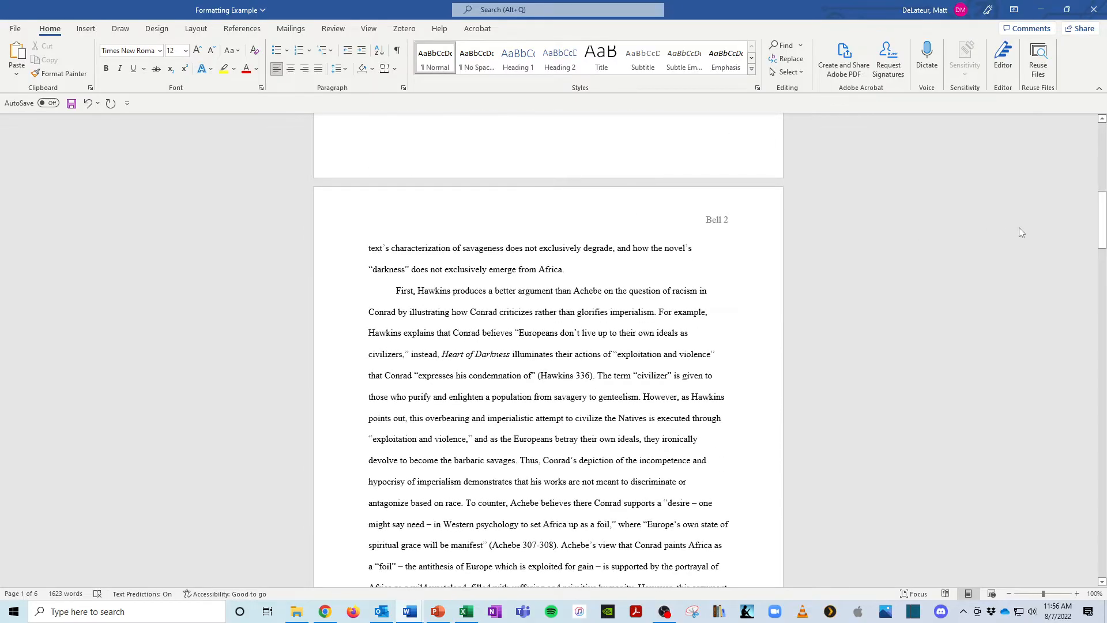
left_click_drag(1102, 223, 1106, 247)
scroll(552, 195, "up", 1)
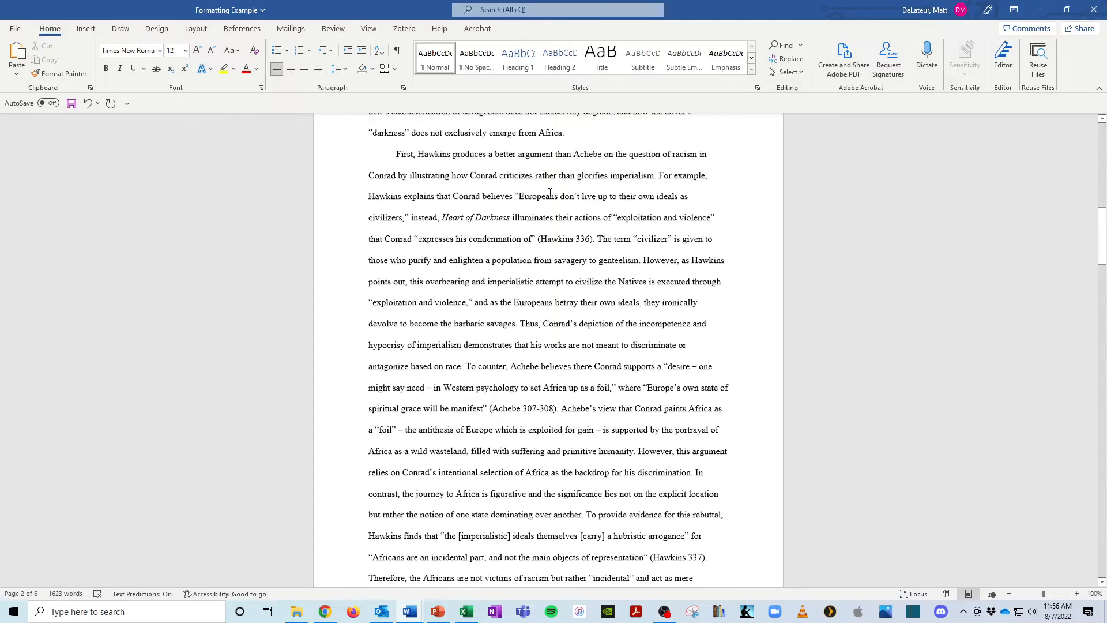
left_click_drag(541, 245, 590, 245)
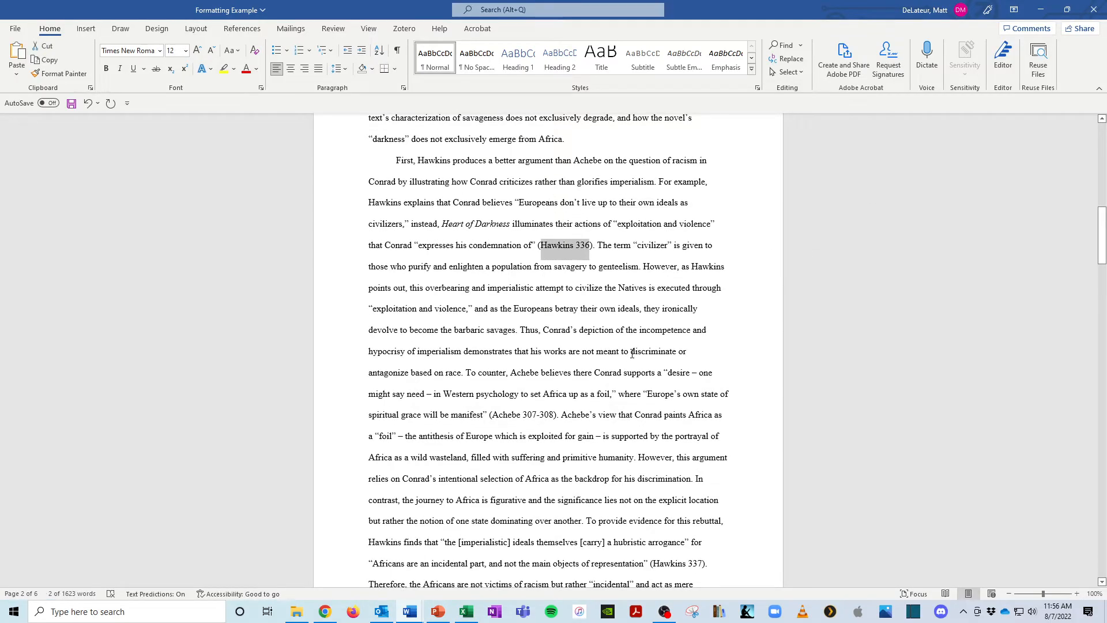
left_click_drag(492, 415, 554, 415)
scroll(617, 424, "down", 1)
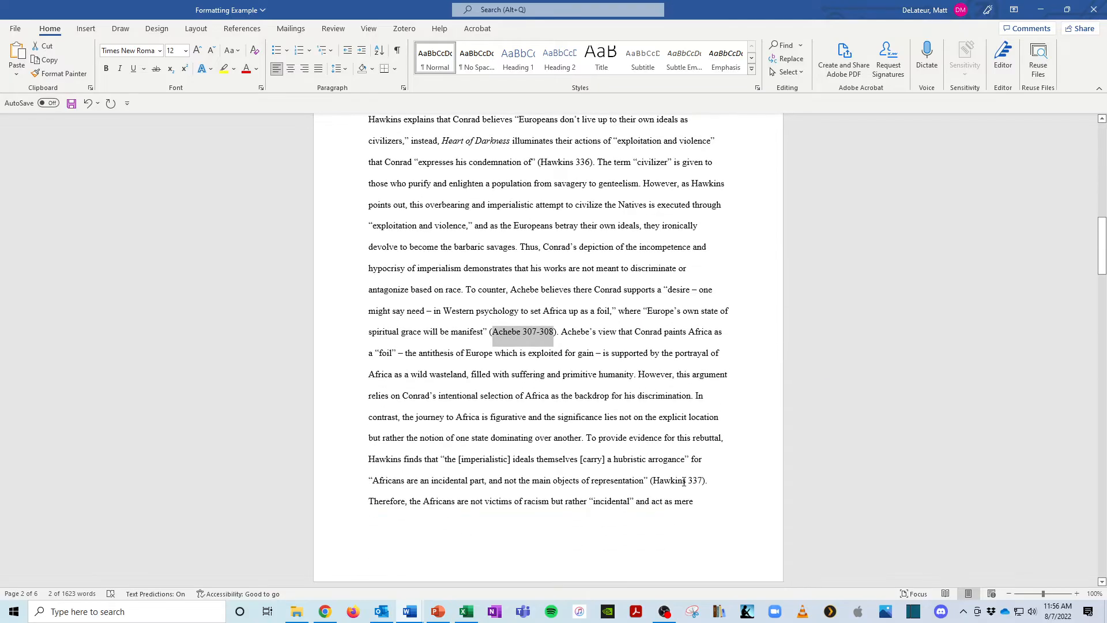
left_click_drag(654, 480, 697, 482)
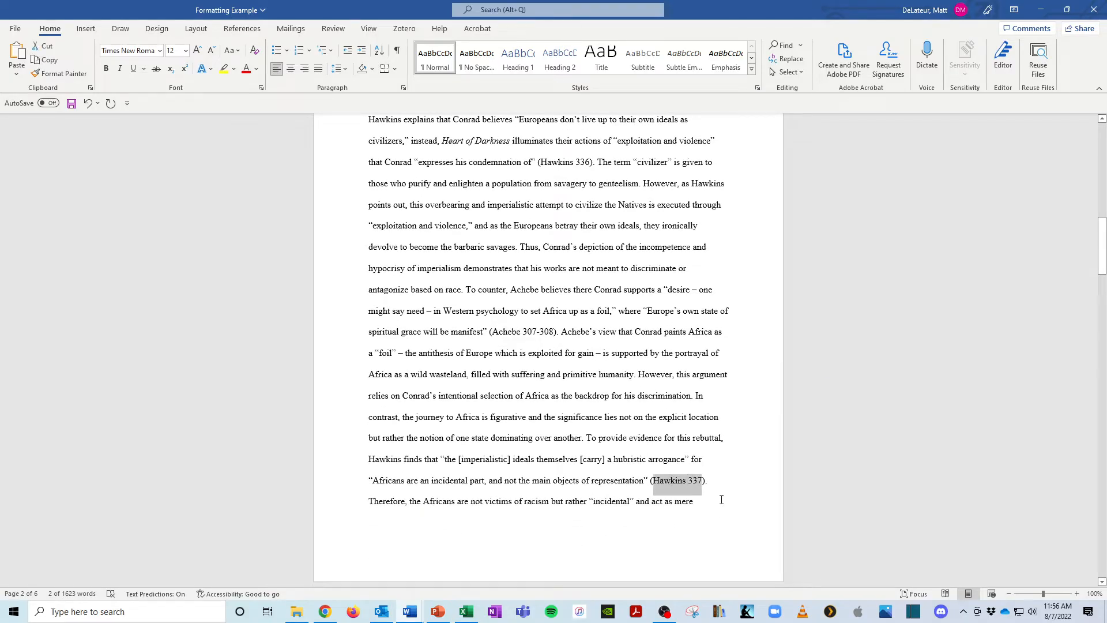
left_click(714, 494)
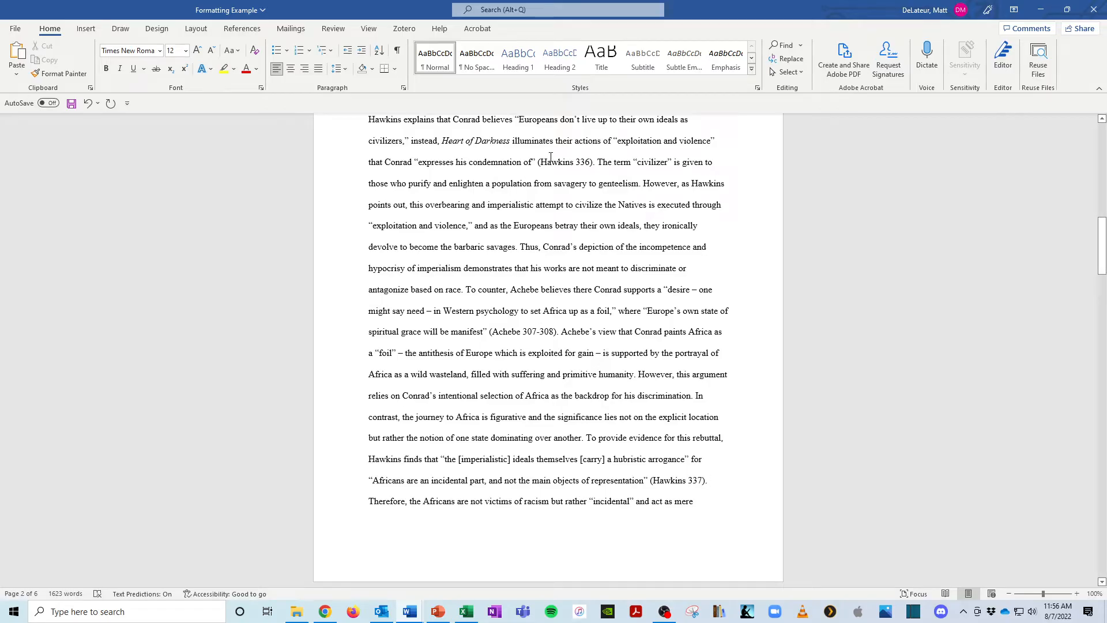
- Compare the author names and the page number inside the Hawkins and Achebe citations on page 2
left_click_drag(551, 161, 579, 166)
double_click(580, 164)
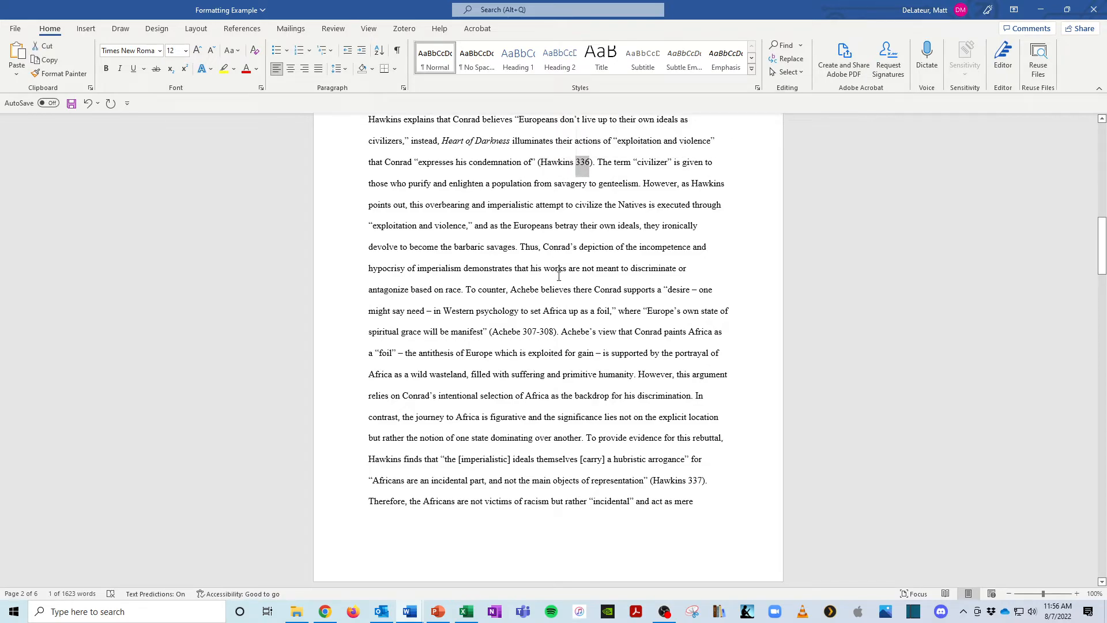
double_click(510, 334)
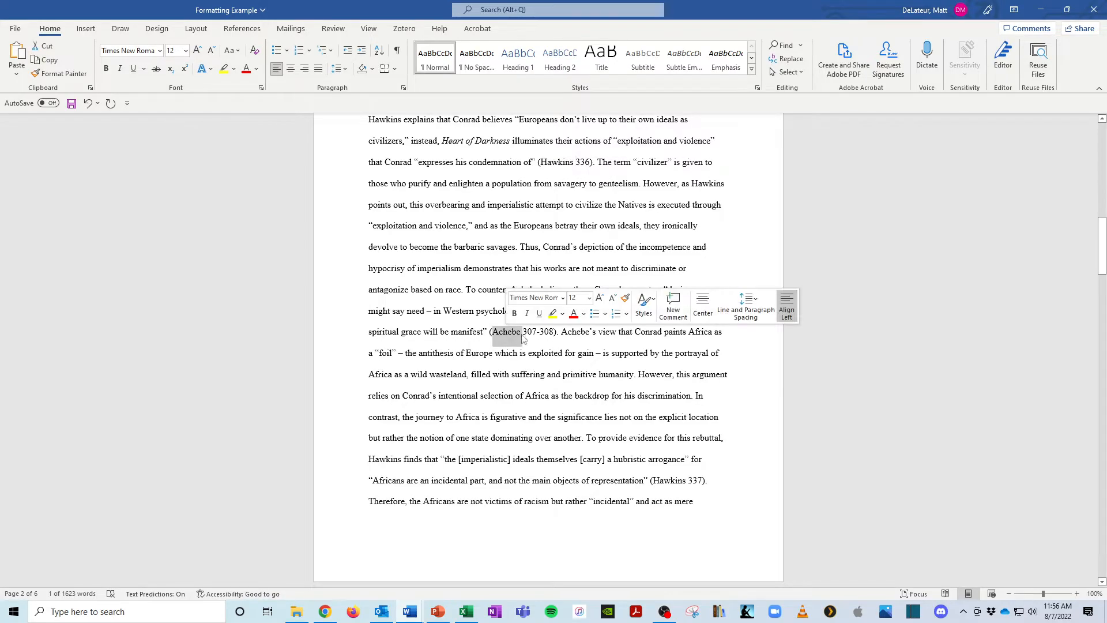
left_click(677, 481)
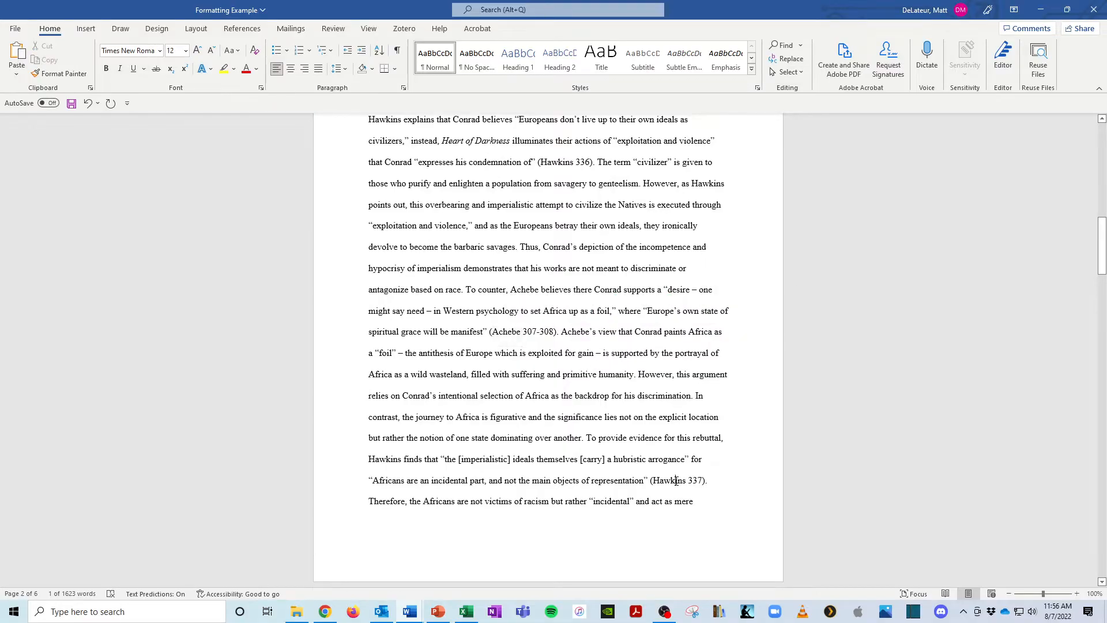
double_click(676, 481)
- Examine on page 3 how Hawkins is named in the sentence while its citation gives only the pages 334-335
scroll(518, 339, "down", 5)
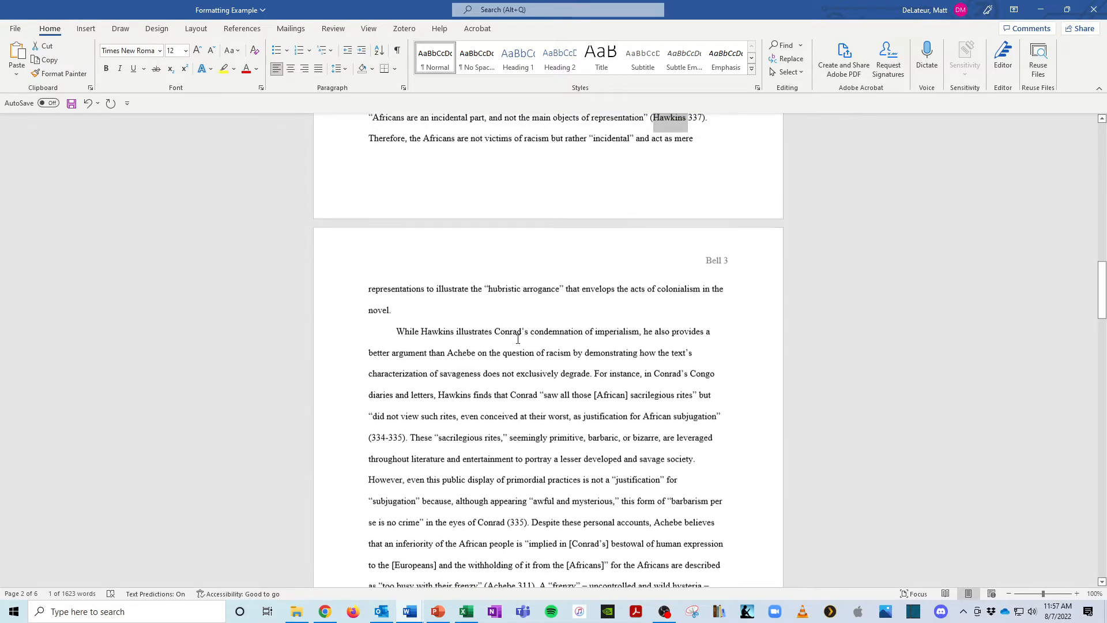
scroll(518, 339, "up", 1)
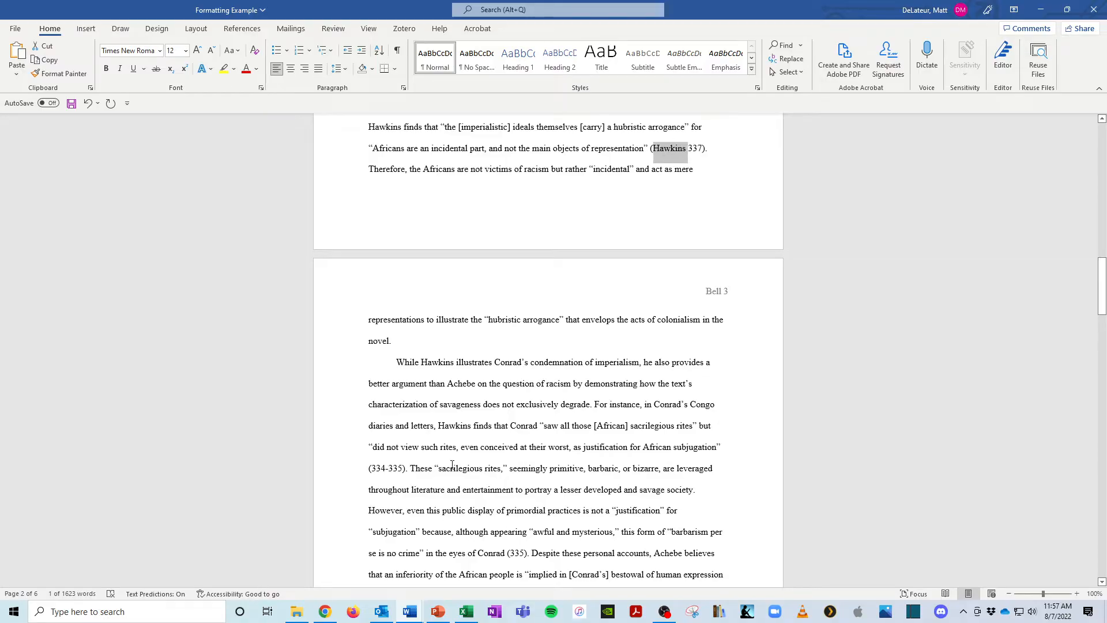
double_click(459, 428)
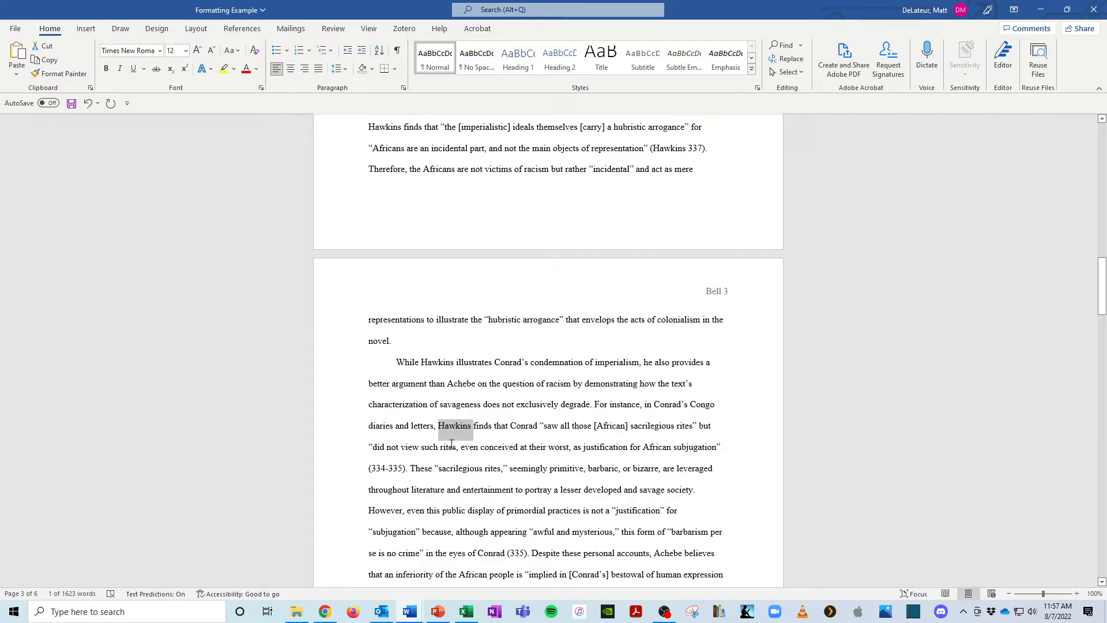
left_click_drag(402, 468, 378, 468)
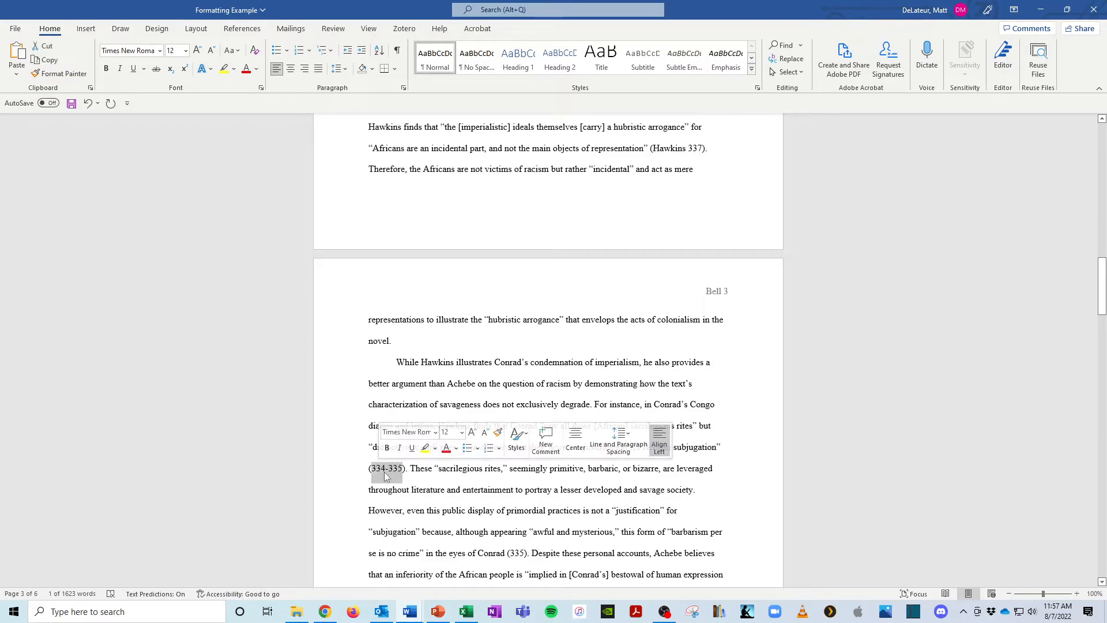
left_click(386, 473)
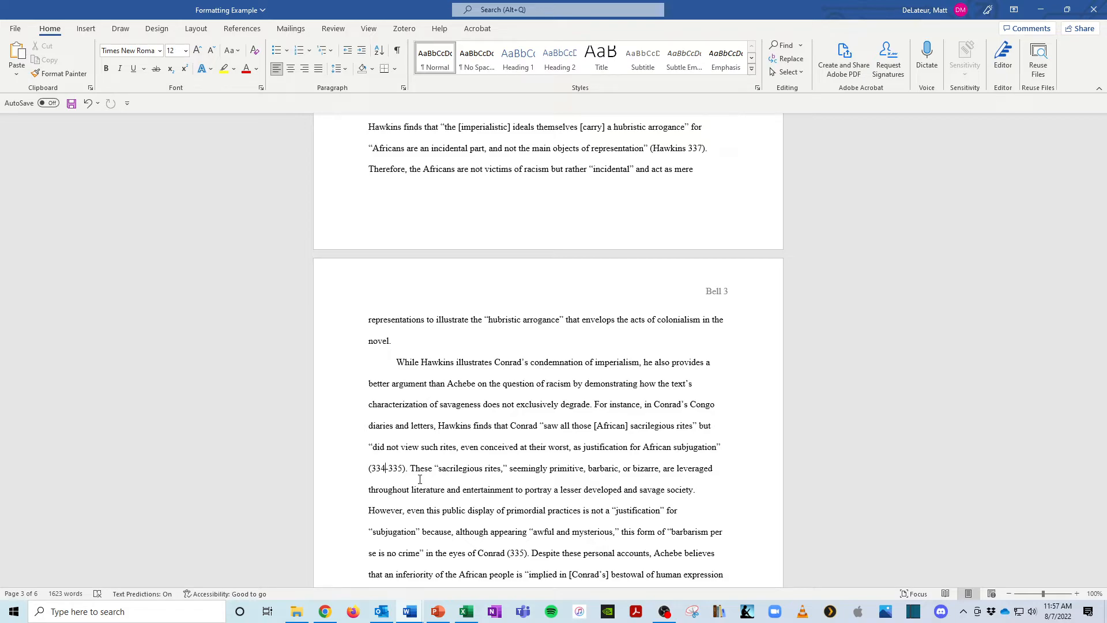
double_click(397, 467)
left_click(407, 488)
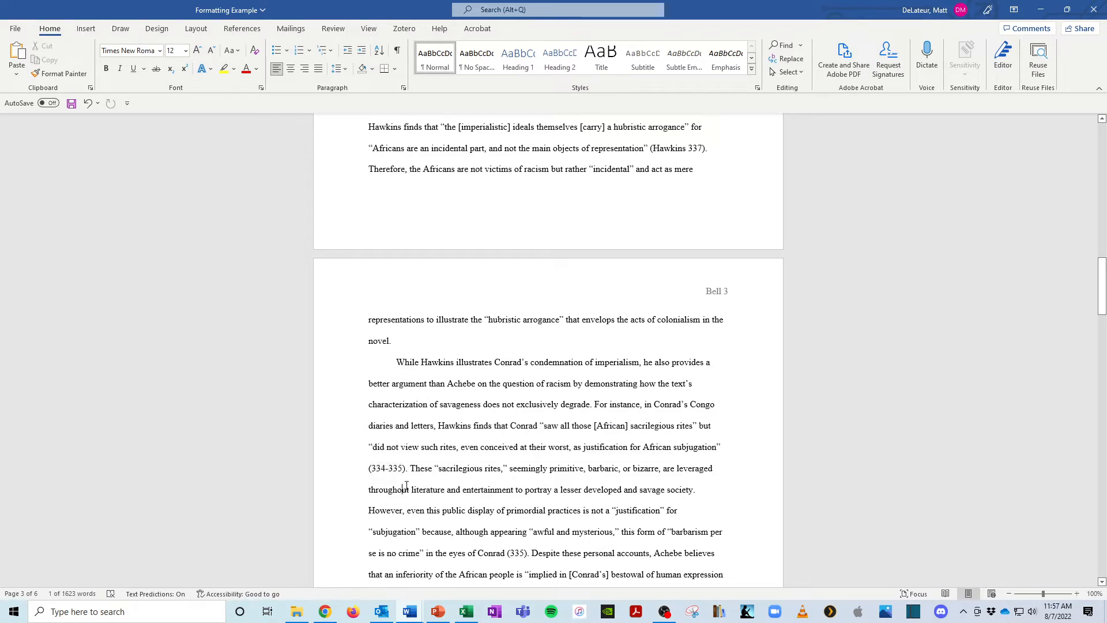
- Check the centered Works Cited heading on the essay's final page
scroll(535, 415, "down", 5)
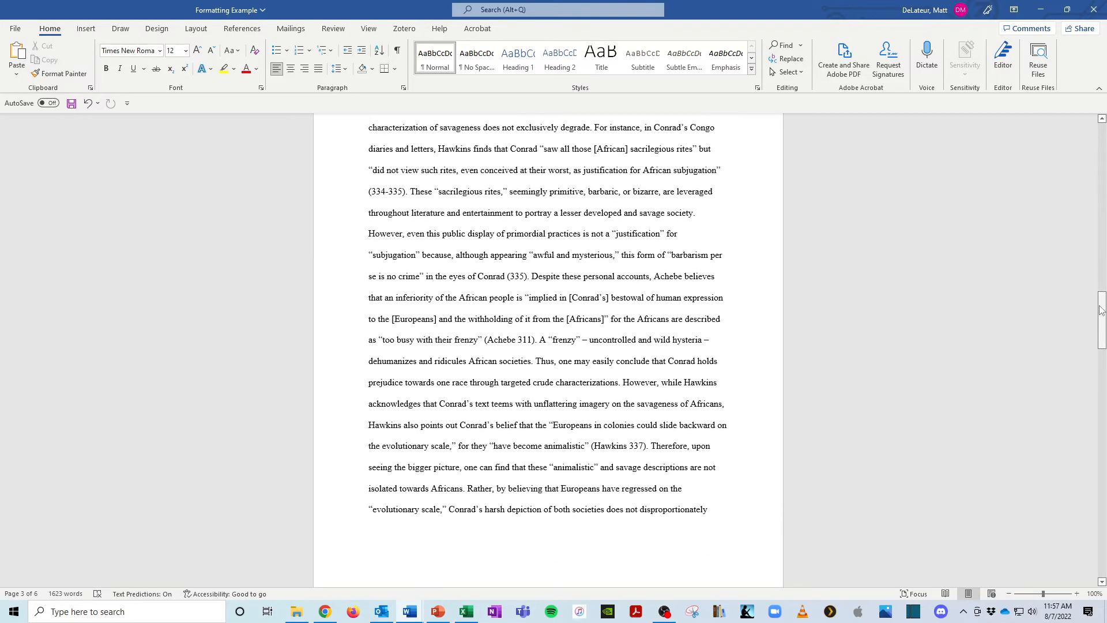
left_click_drag(1105, 311, 1104, 509)
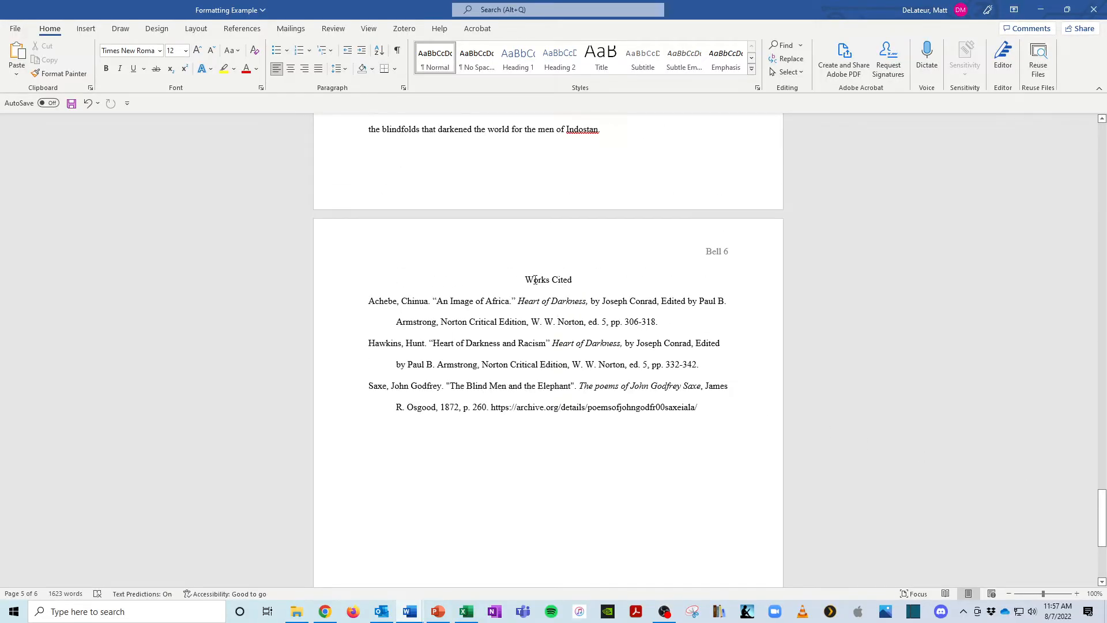
left_click_drag(523, 280, 578, 281)
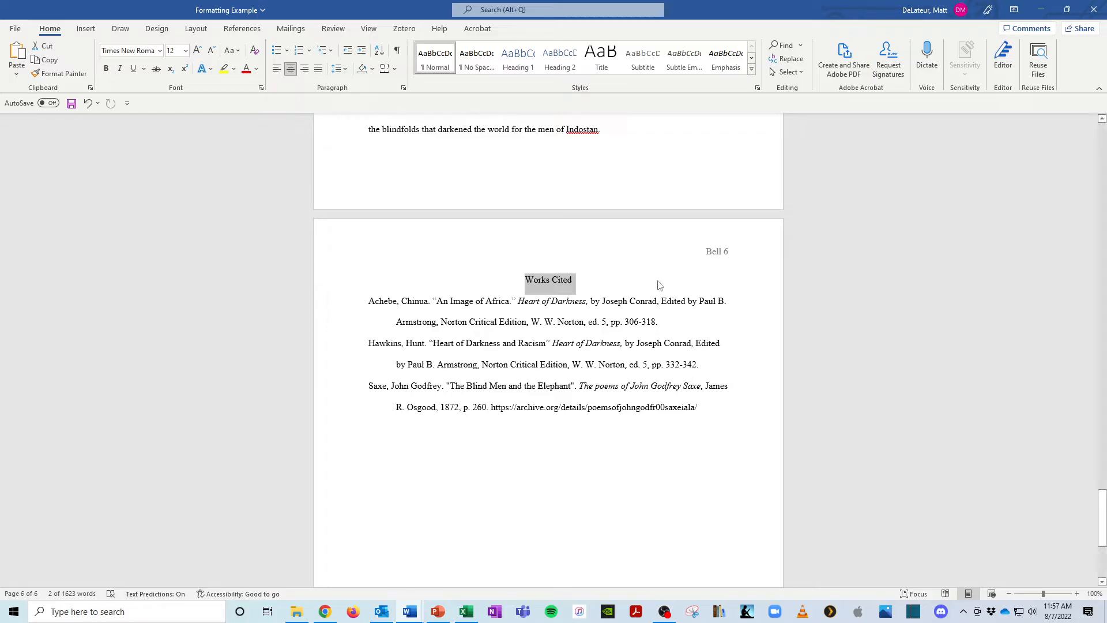
- Add a long run of filler letters "d" directly after "Indostan." at the end of the essay's conclusion
left_click(616, 135)
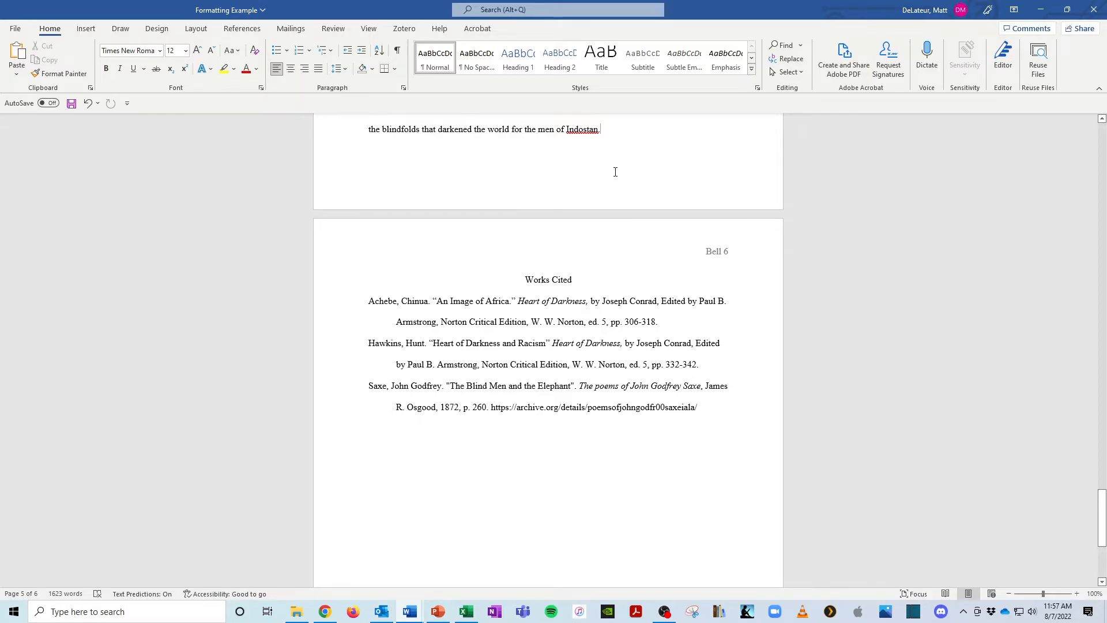
type("dddddddddddddddddddddddddddddddddddddddddddd")
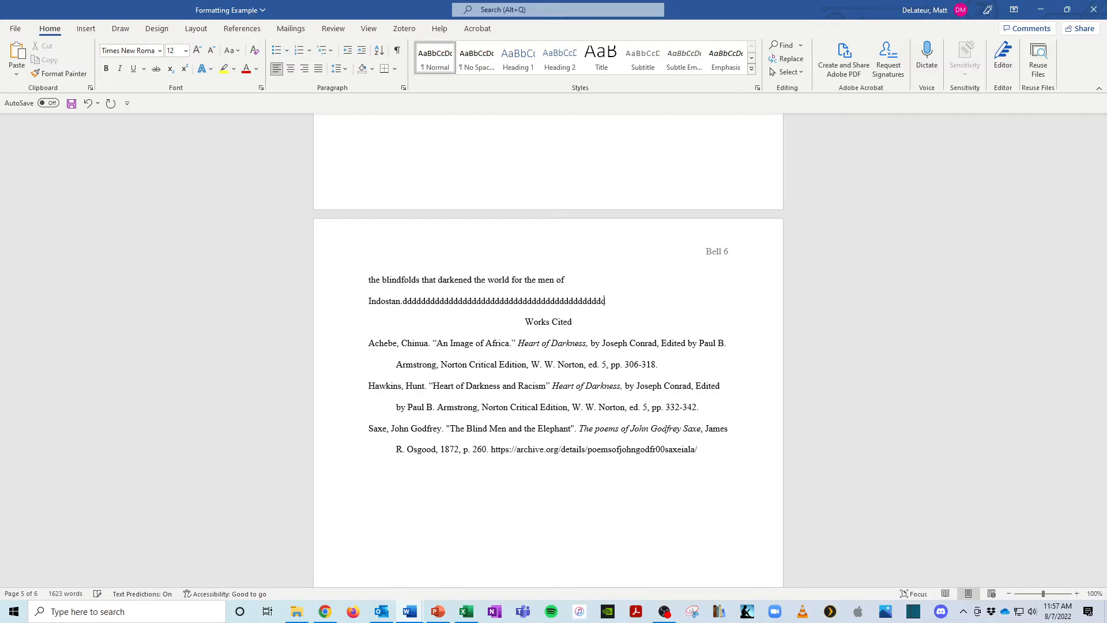
type("ddddddddddd")
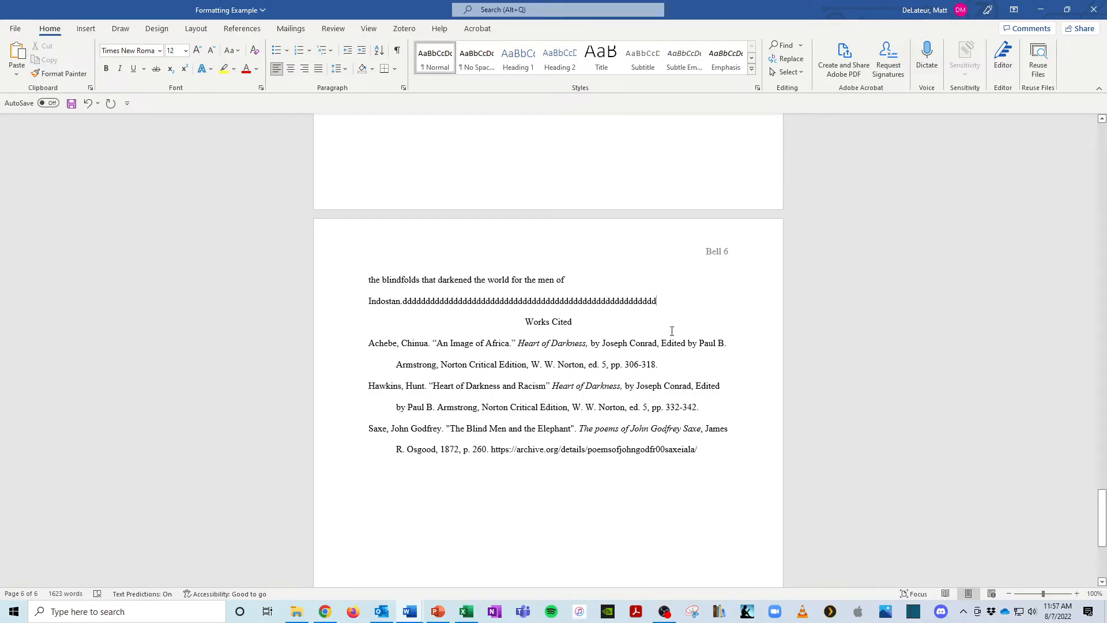
scroll(672, 331, "down", 2)
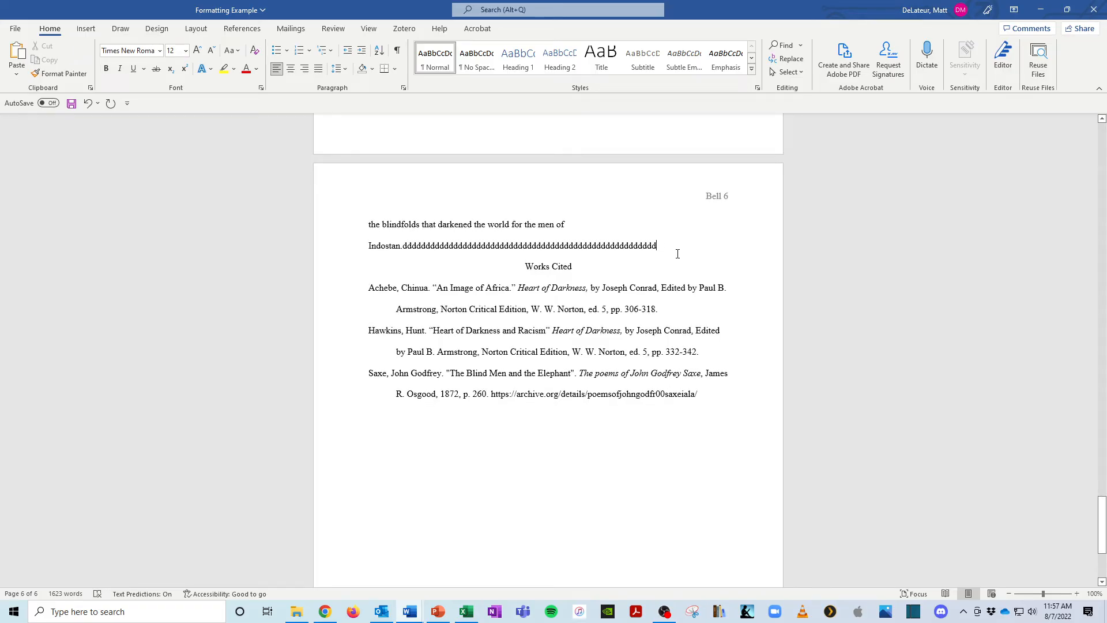
- Start a new line after the conclusion and insert a page break so Works Cited begins on its own page
key("Return")
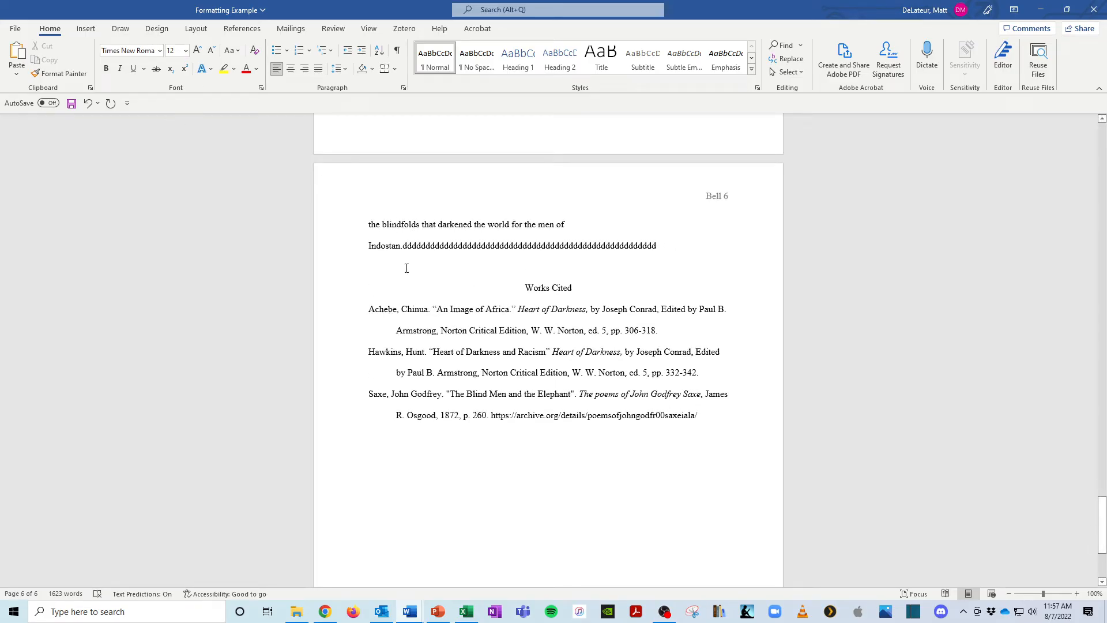
left_click(89, 32)
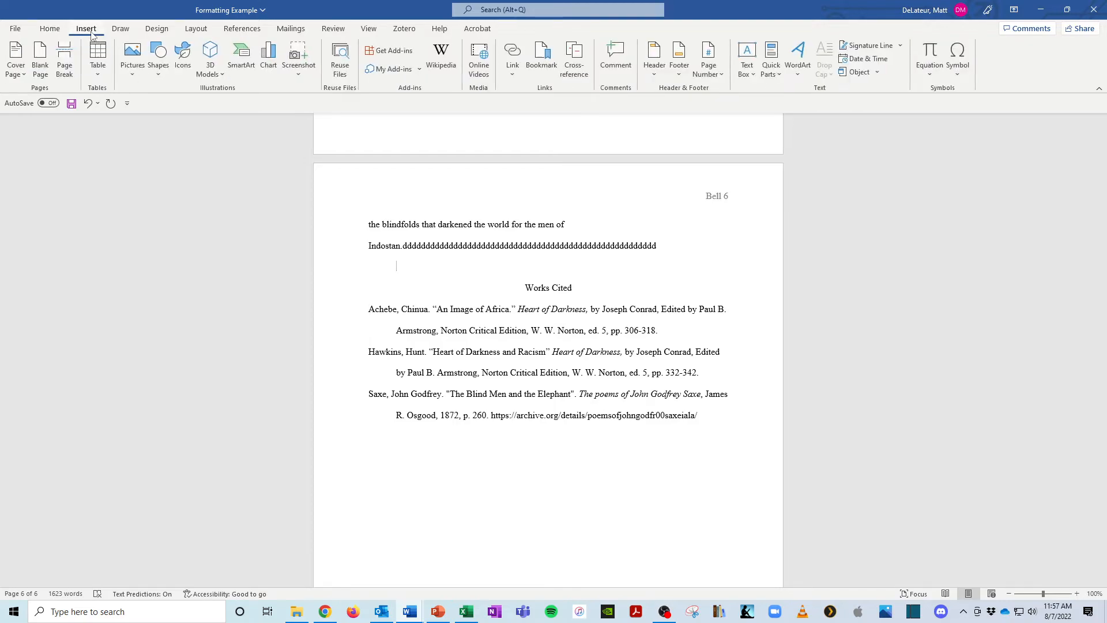
left_click(65, 60)
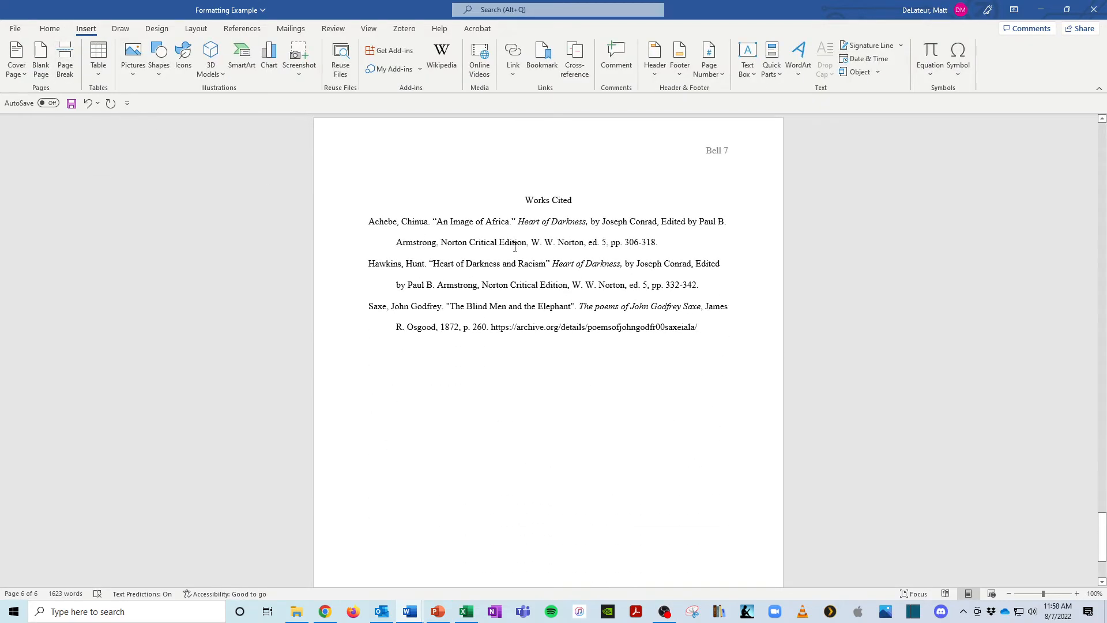
scroll(522, 297, "up", 5)
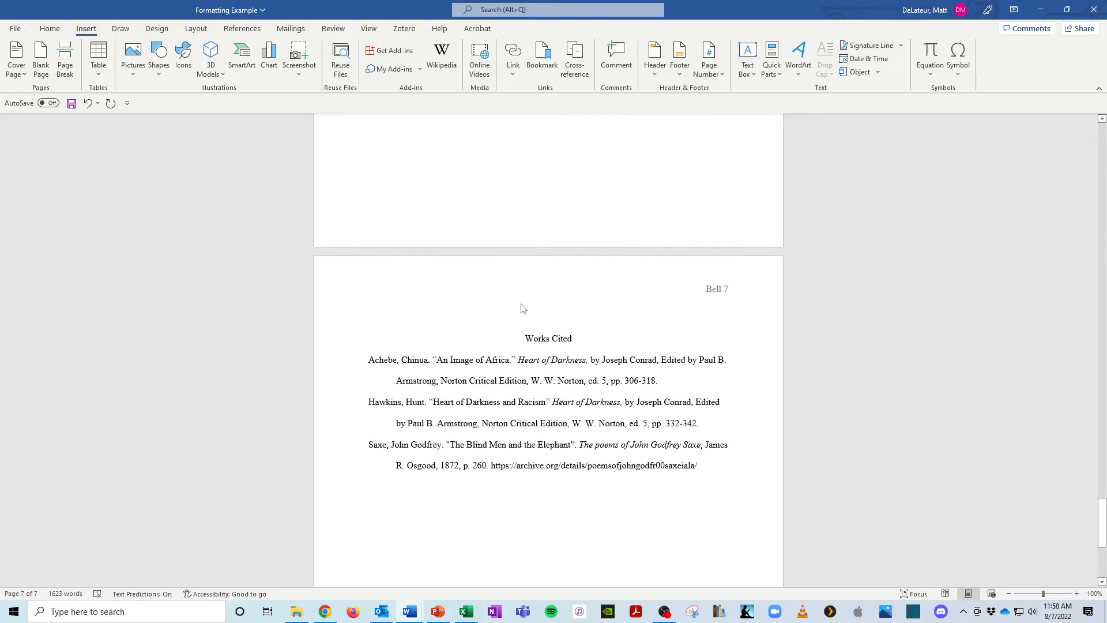
scroll(505, 304, "down", 3)
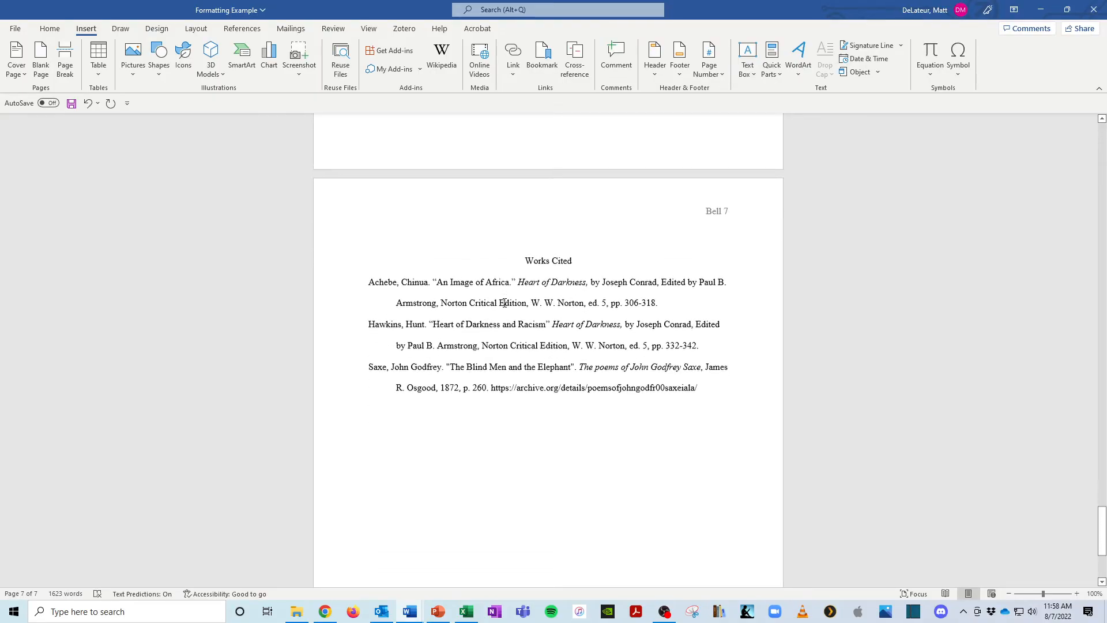
- Examine the hanging indent of the Achebe entry, comparing its first line with the indented second line
left_click(368, 280)
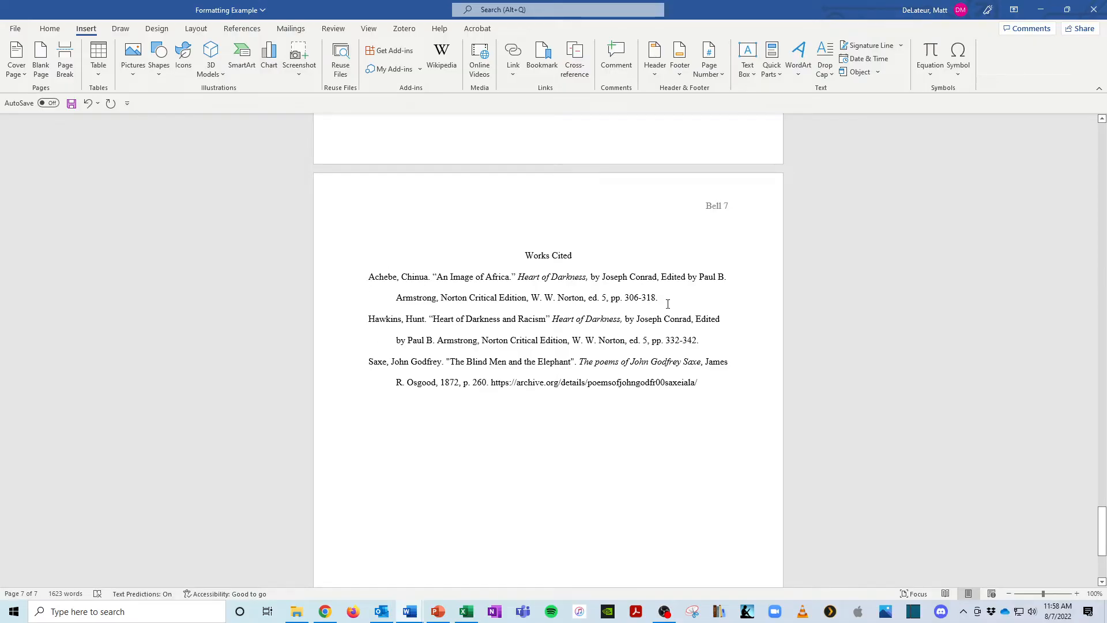
left_click_drag(370, 278, 783, 282)
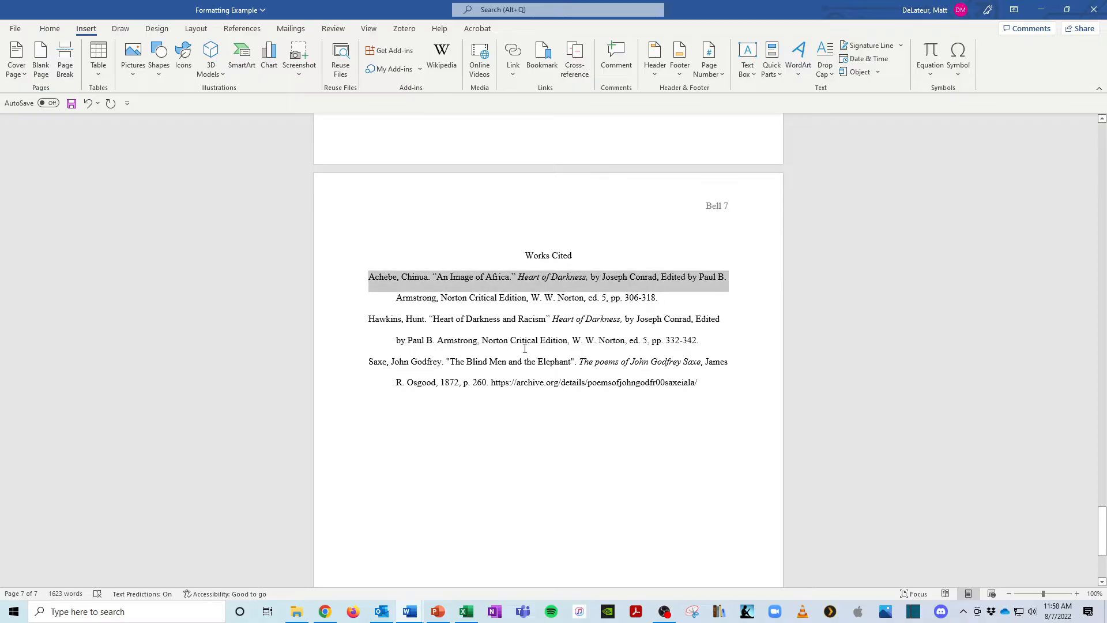
left_click_drag(394, 300, 379, 301)
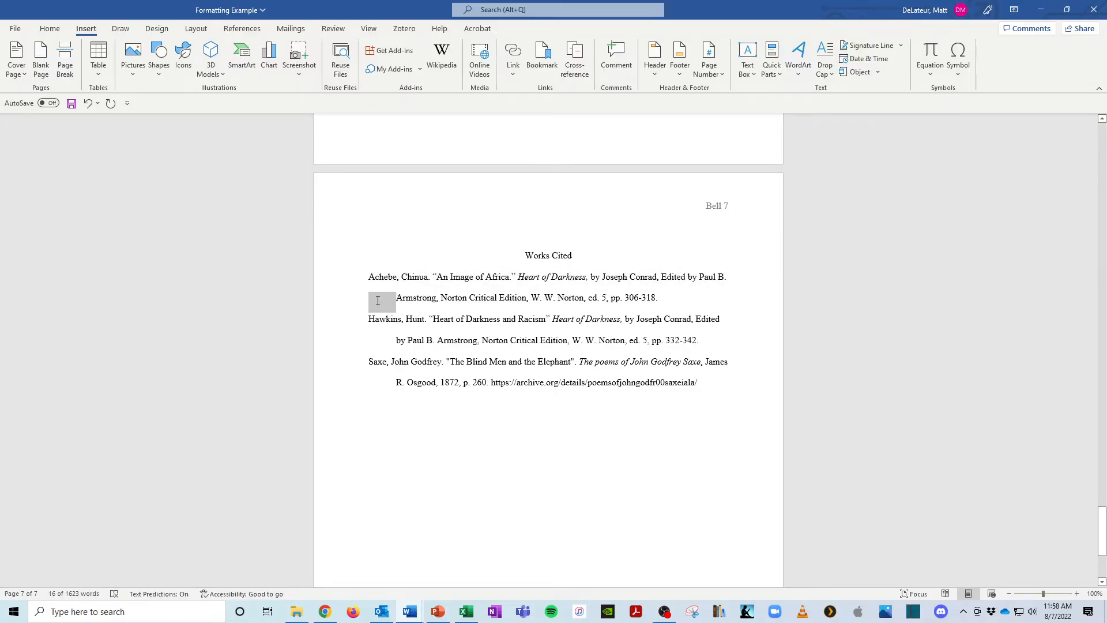
left_click(489, 362)
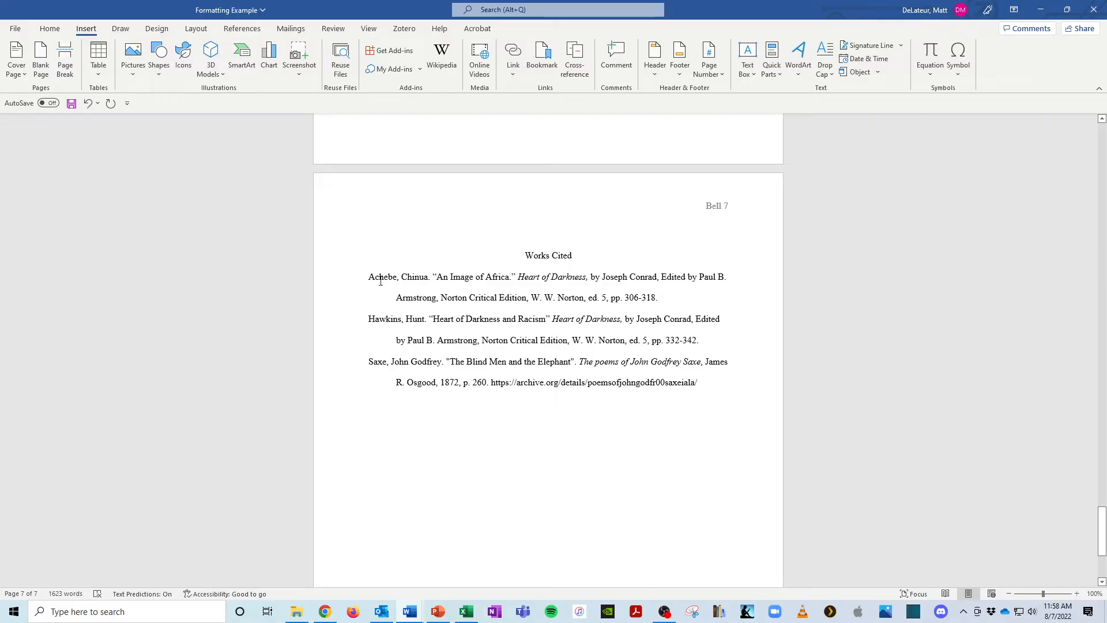
- Remove the hanging indent from the second line of the Achebe entry
left_click(396, 298)
key("BackSpace")
key("BackSpace")
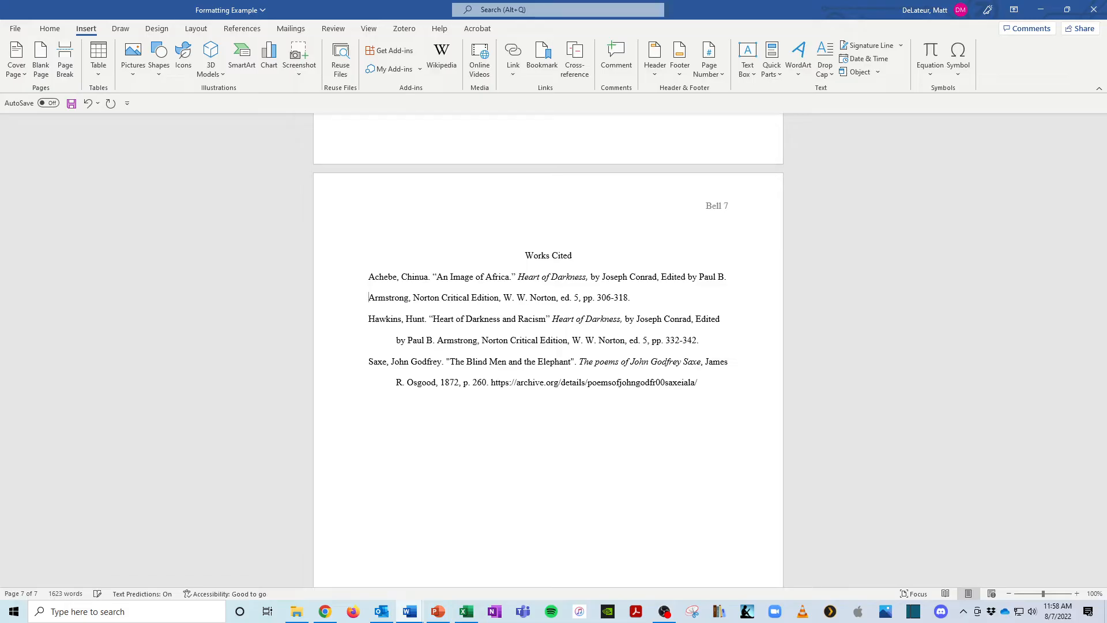
- Try indenting the second line of the Achebe entry with a tab, and remove that indent again
triple_click(557, 297)
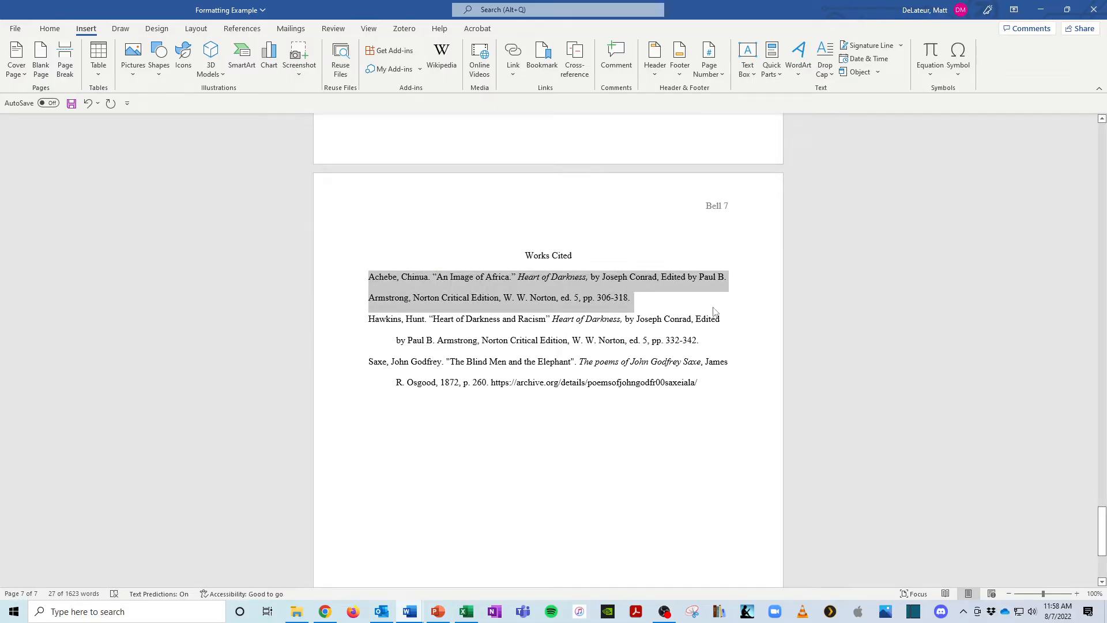
left_click(732, 281)
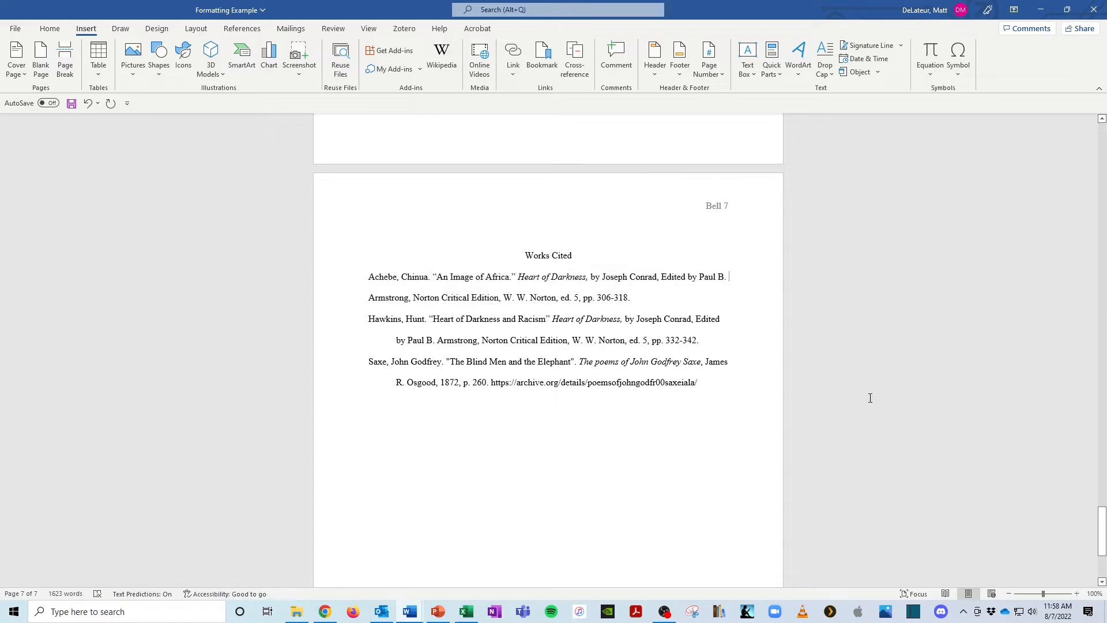
key("Tab")
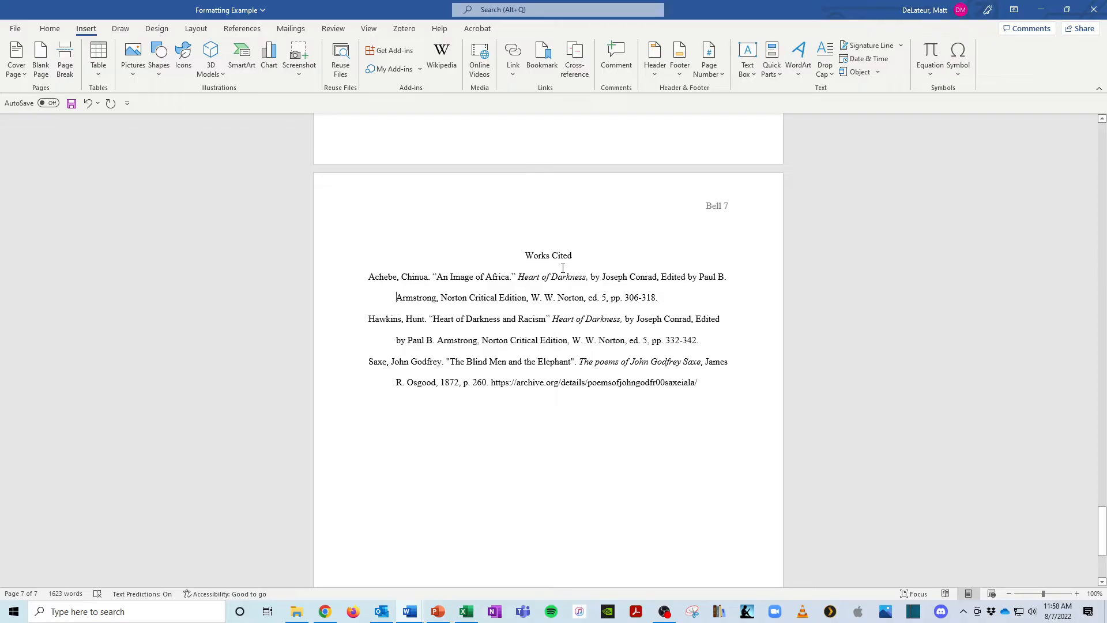
key("BackSpace")
key("BackSpace")
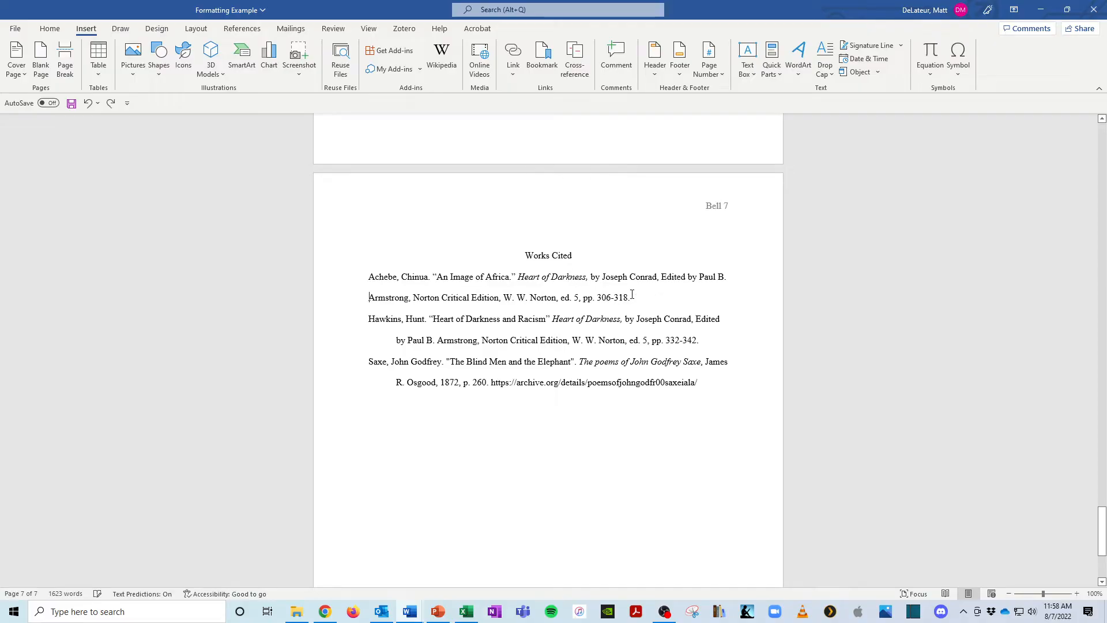
- Set the Achebe entry's special indentation to Hanging in the paragraph settings
triple_click(628, 297)
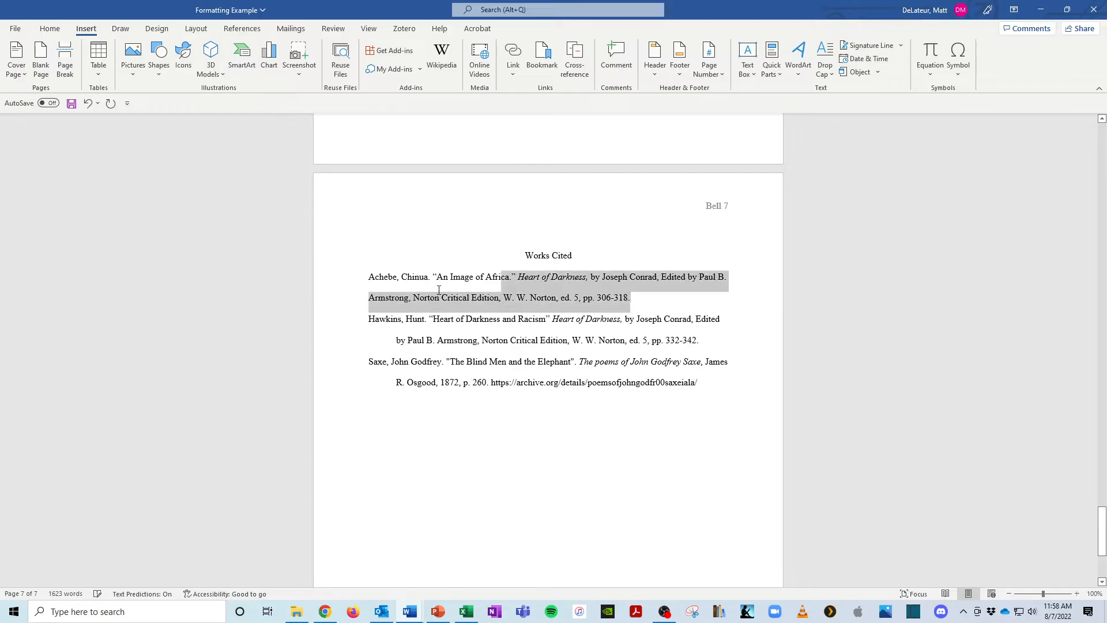
right_click(542, 295)
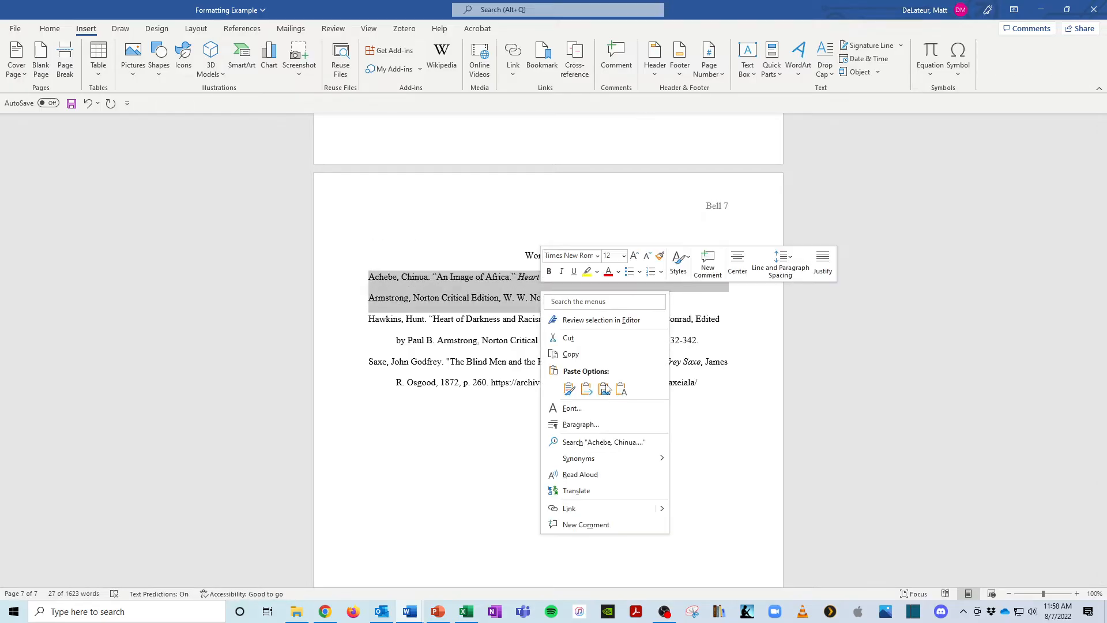
left_click(601, 427)
left_click(591, 261)
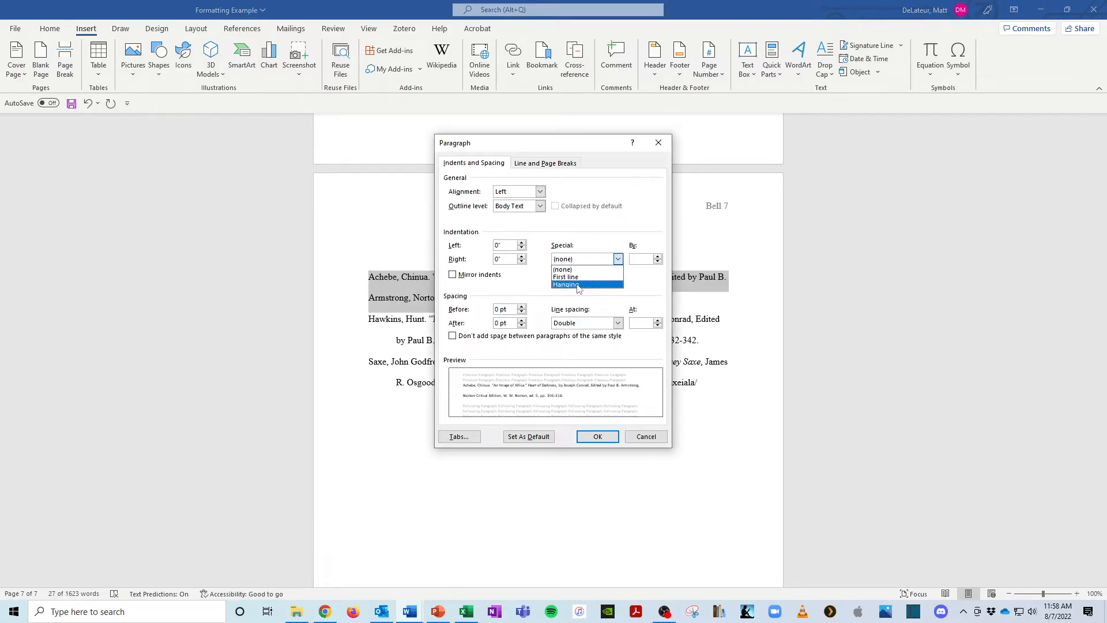
left_click(582, 291)
left_click(598, 436)
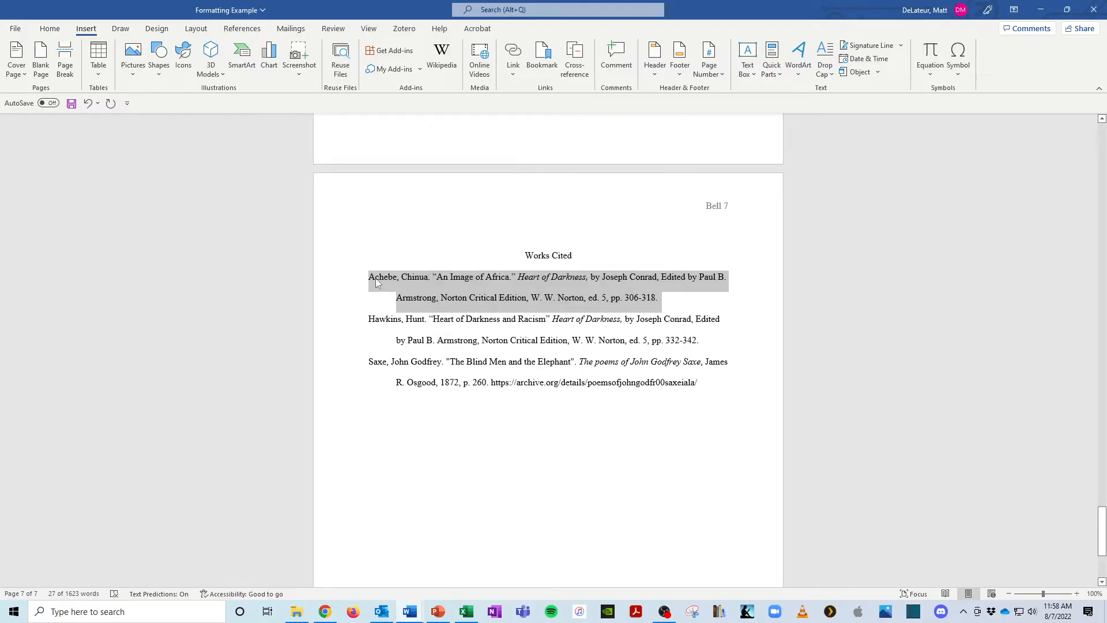
left_click(382, 303)
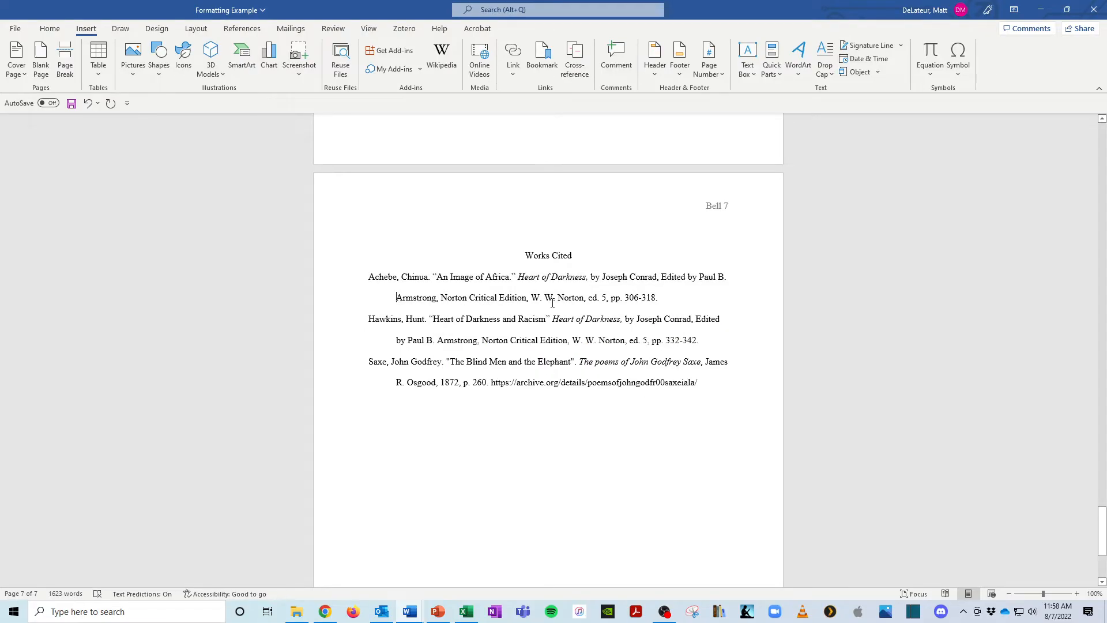
- Undo the Achebe entry's Hanging paragraph setting and indent its second line with a tab instead
key("ctrl+z")
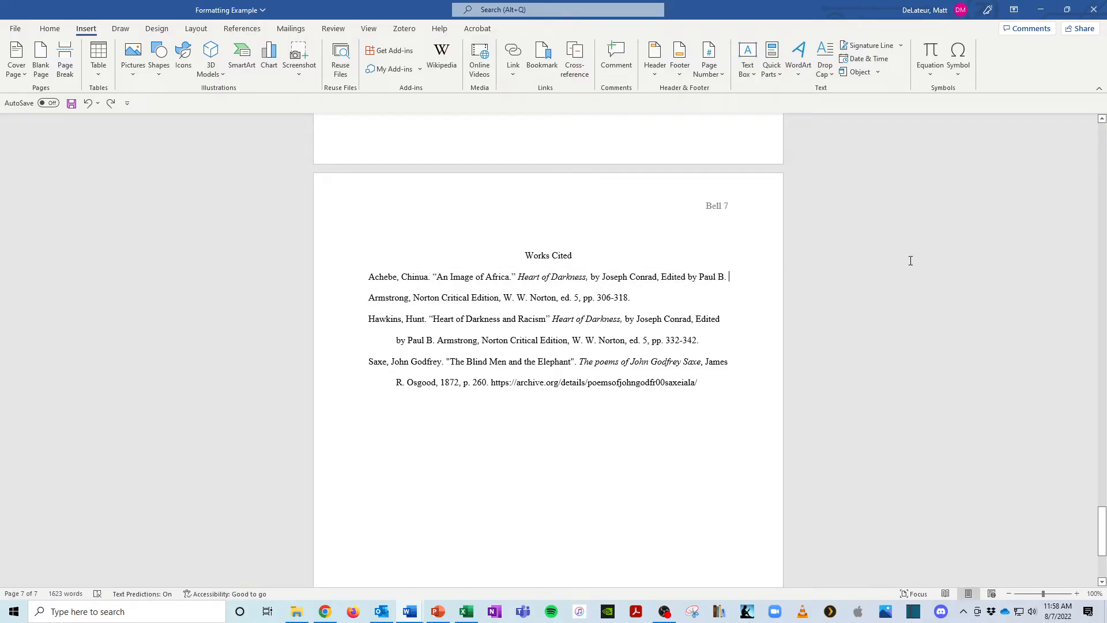
key("Tab")
left_click(442, 420)
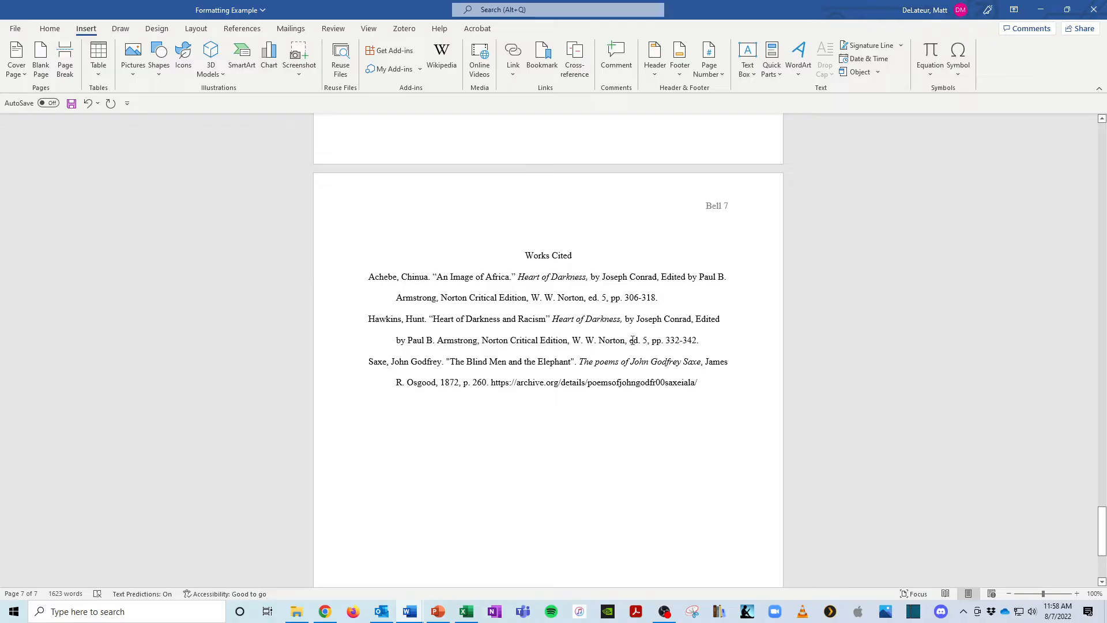
- Highlight the Hawkins quotation on page 2 from "Europeans don't live up" through "condemnation of"
left_click_drag(1102, 532, 1097, 221)
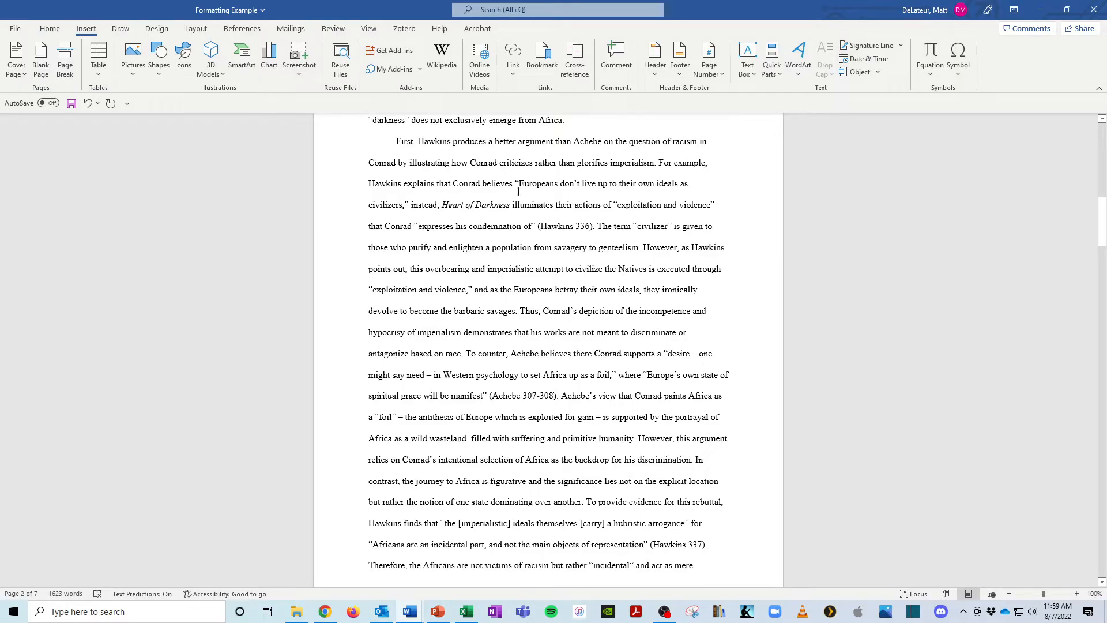
left_click_drag(519, 186, 531, 228)
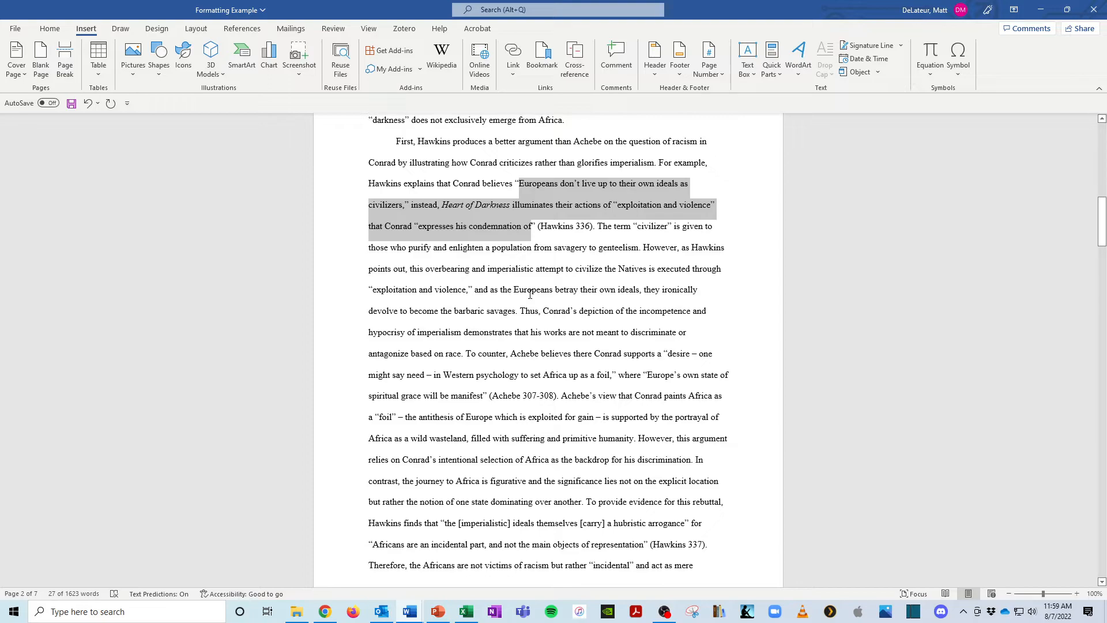
- Lengthen the Hawkins 336 quotation by adding a period and a long run of filler letters "d" after "condemnation of"
left_click(532, 226)
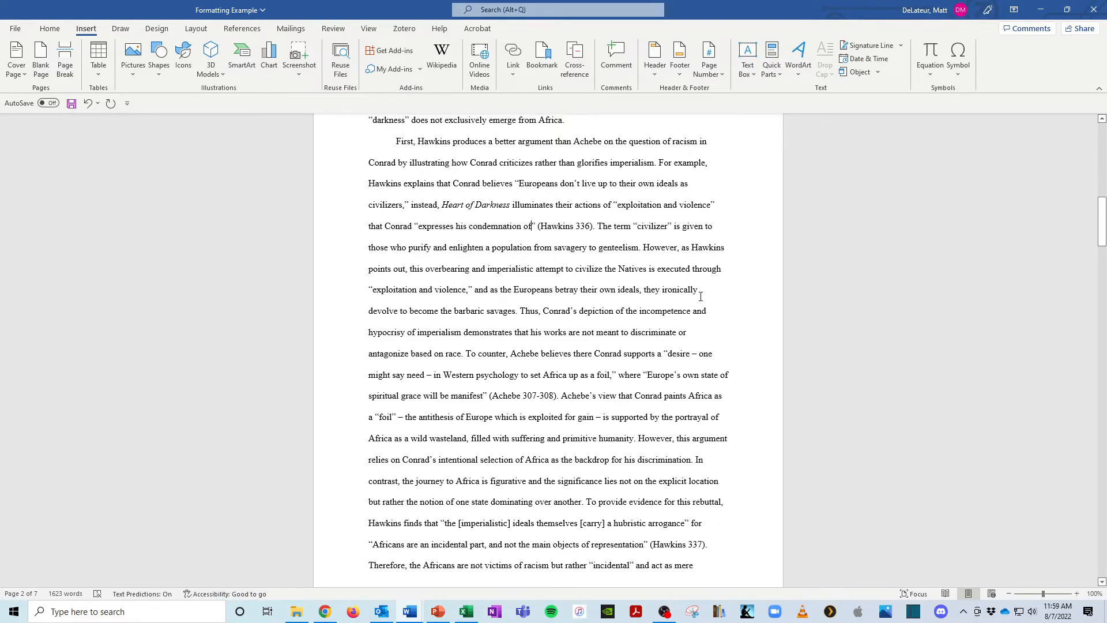
type(".")
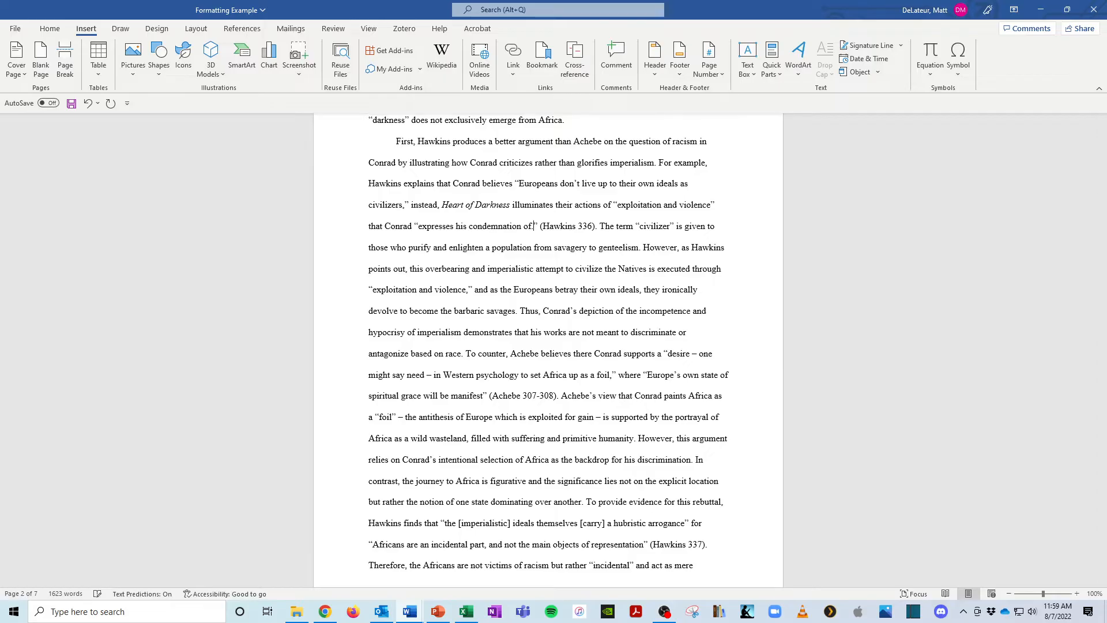
type("ddddddd")
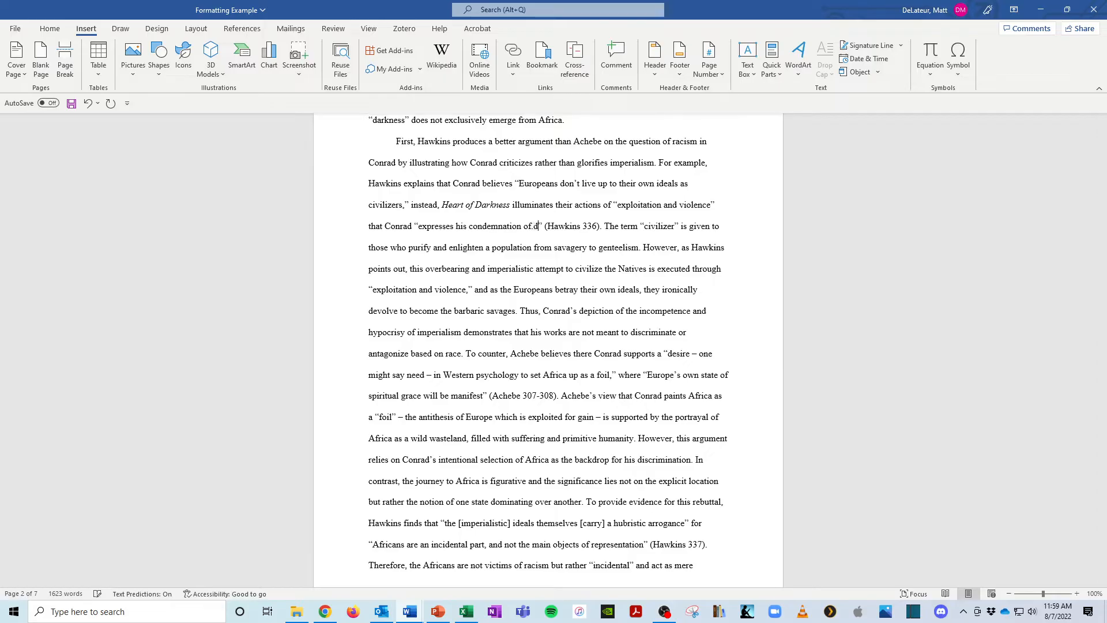
type("ddddddddddddddddddddddddddddddddddddddddddddddddddddddddddddddd")
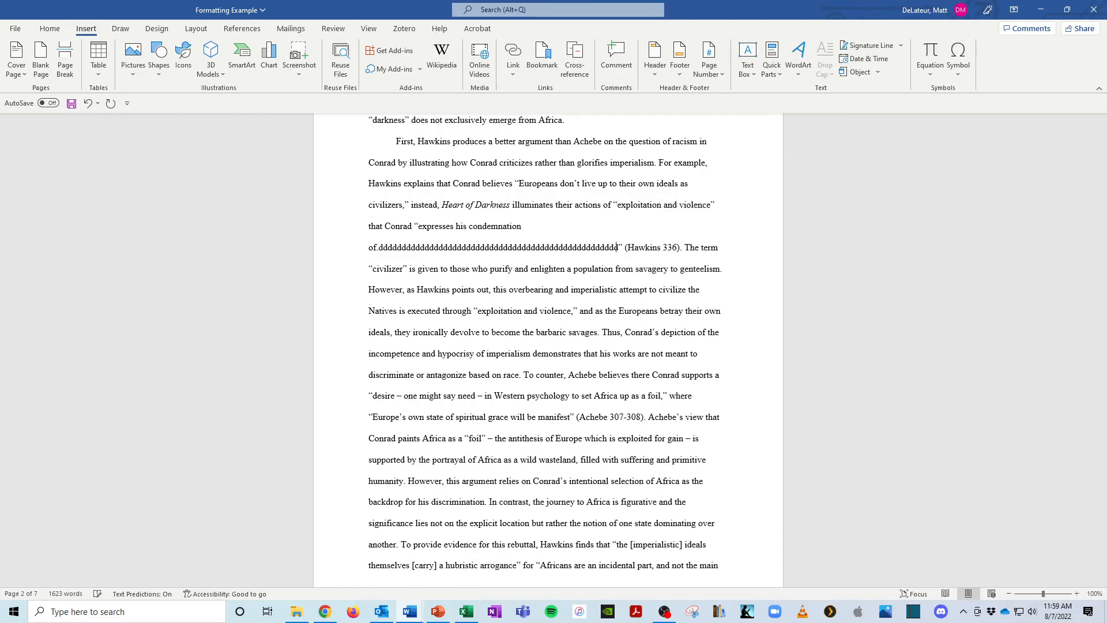
type("ddddddddddddddddddddddddddddddddddddddddddddddddddddddddddddddd")
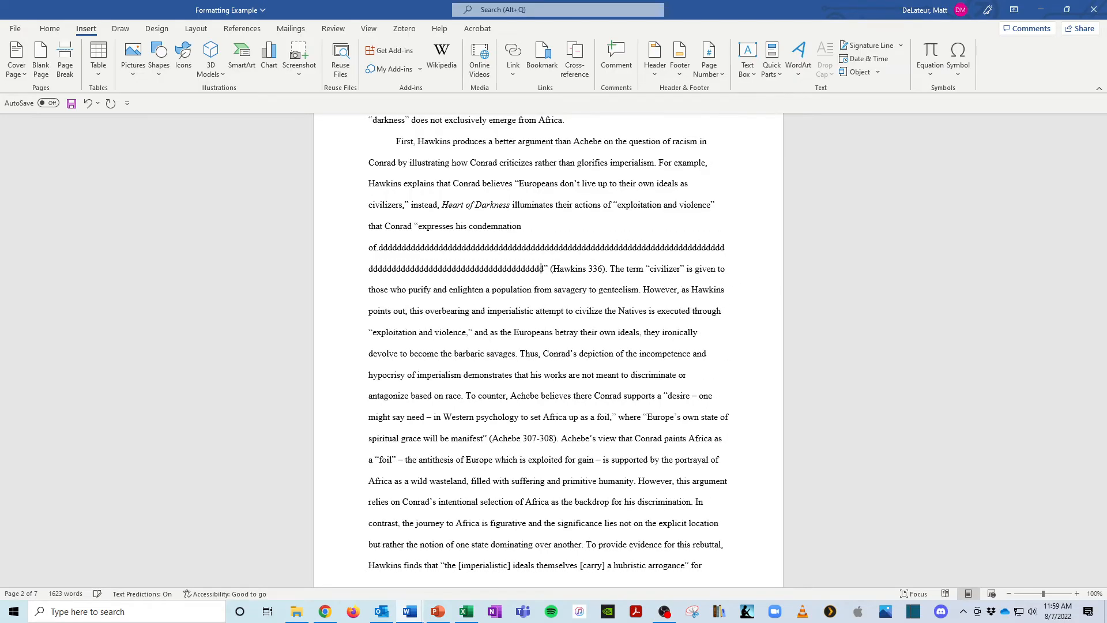
type("ddddddddddddddddddddddd")
- Try to close the line gap by deleting the space between "condemnation" and "of"
key("Up")
key("Home")
key("BackSpace")
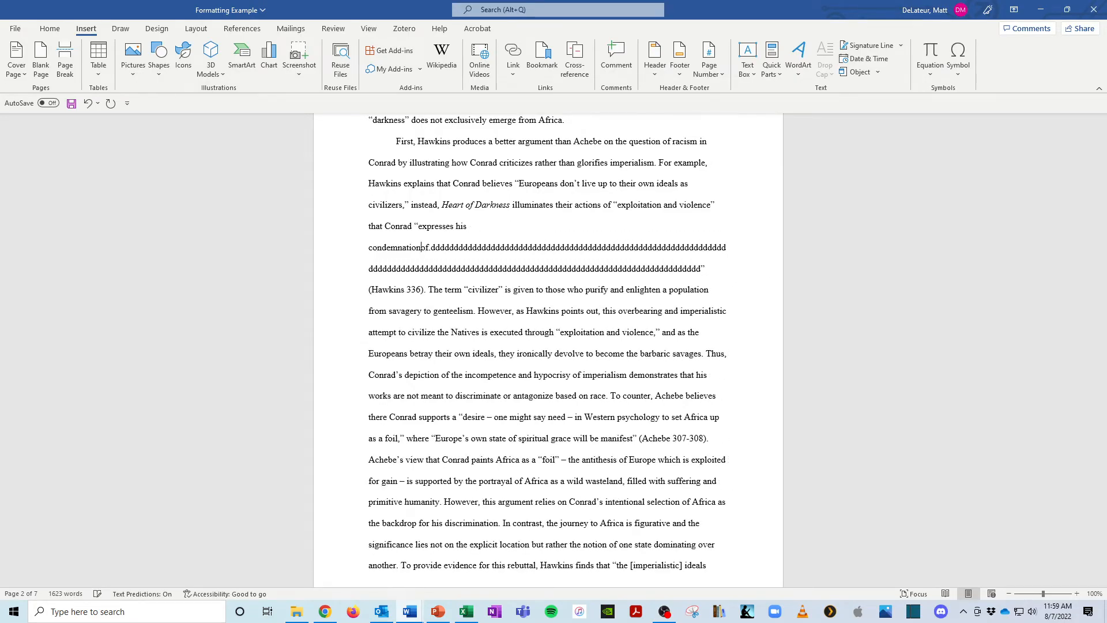
- Try to change the special paragraph indentation of the lengthened Hawkins quotation
left_click_drag(650, 269, 523, 191)
right_click(532, 189)
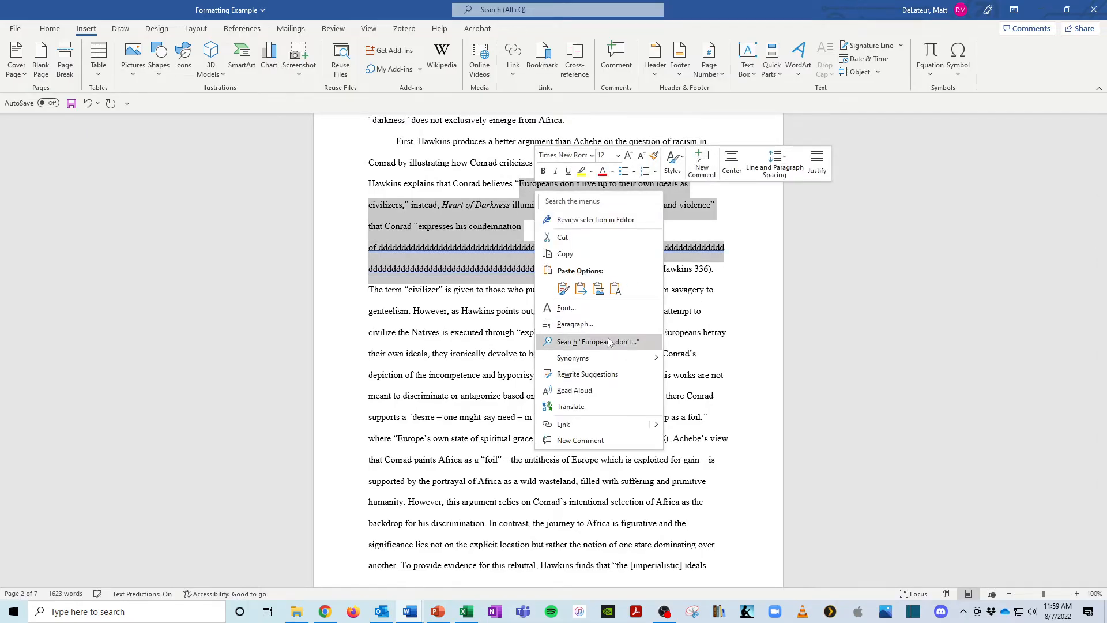
left_click(568, 343)
left_click(617, 259)
left_click(577, 269)
left_click(597, 437)
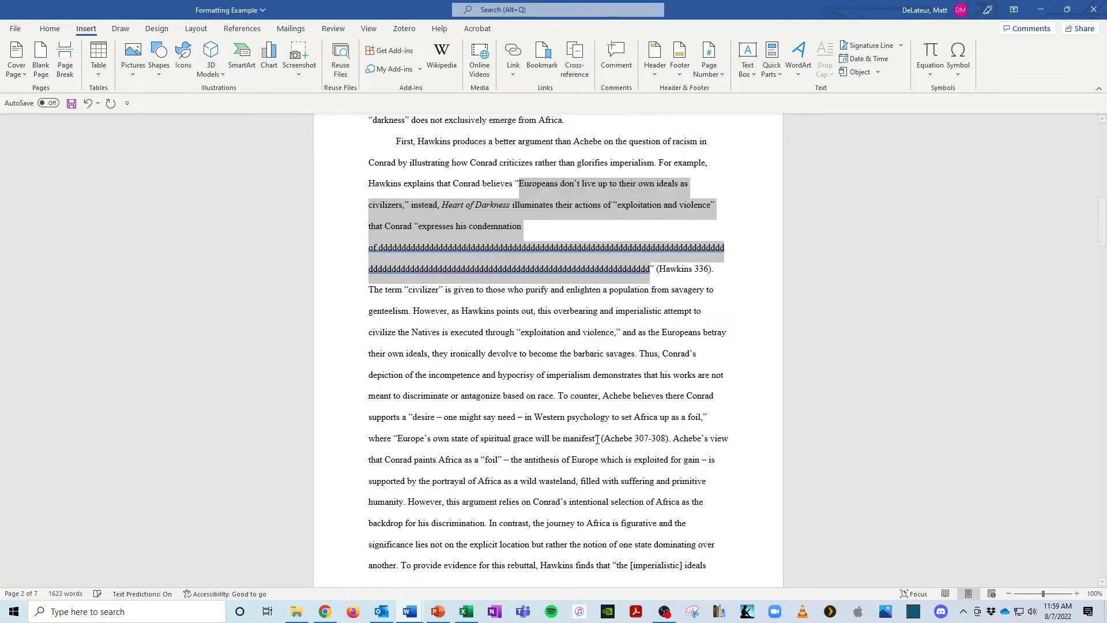
- Try to shift the quotation's lines by deleting the spaces before "of" and before "that Conrad"
left_click(363, 251)
left_click(370, 248)
key("BackSpace")
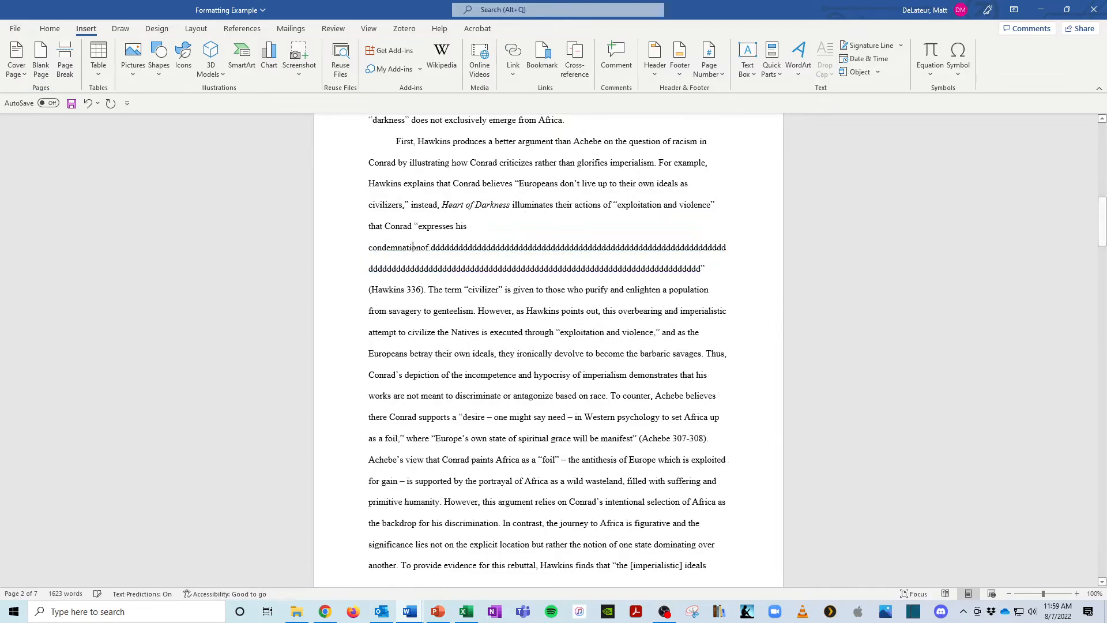
left_click(369, 226)
key("BackSpace")
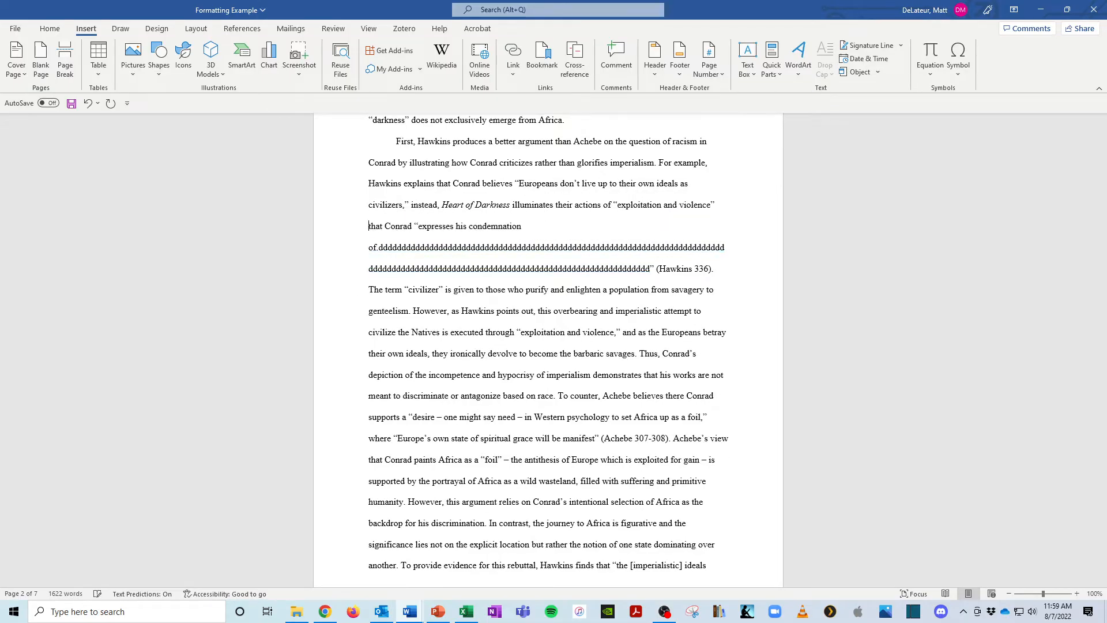
key("Down")
key("BackSpace")
key("BackSpace")
- Replace the run of filler letters "d" in the Hawkins 336 quotation with "Blah blah blah"
triple_click(458, 247)
left_click(530, 247)
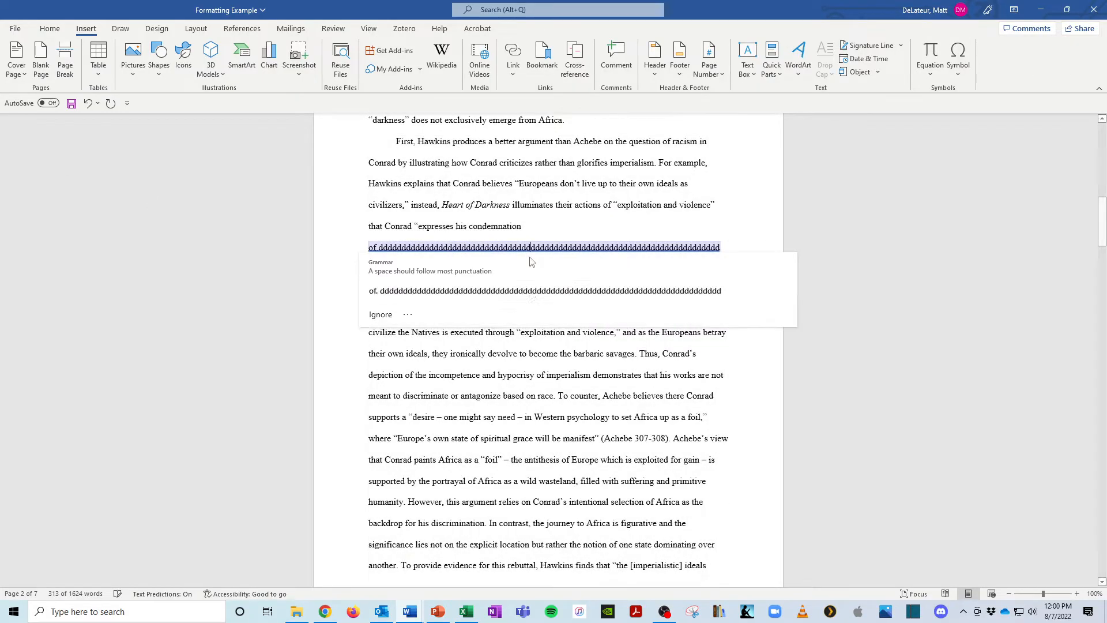
left_click(496, 338)
double_click(523, 256)
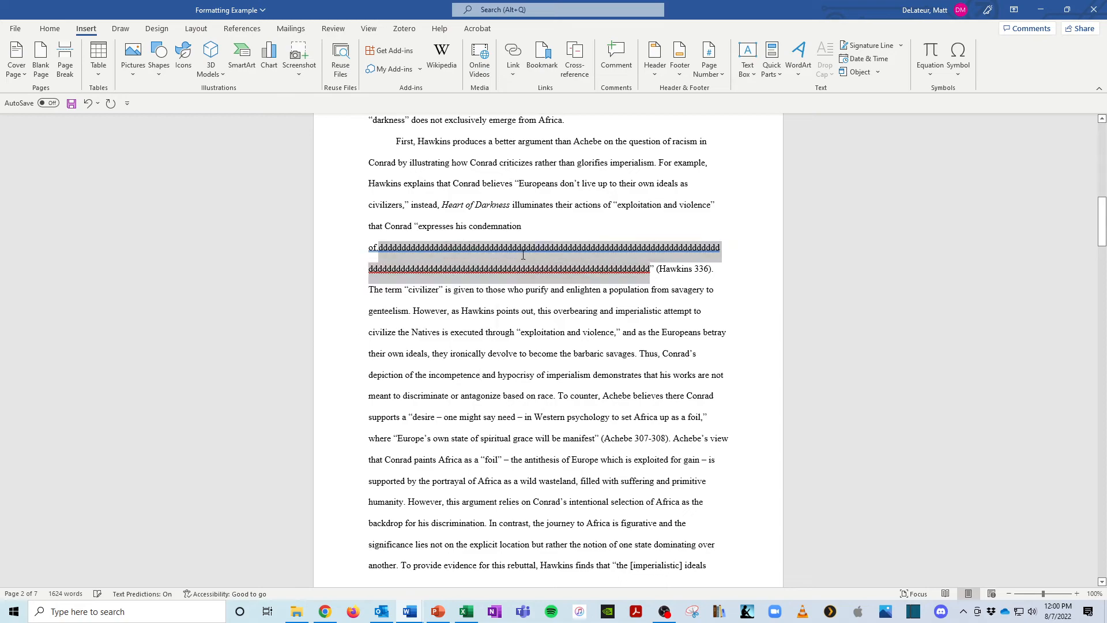
key("BackSpace")
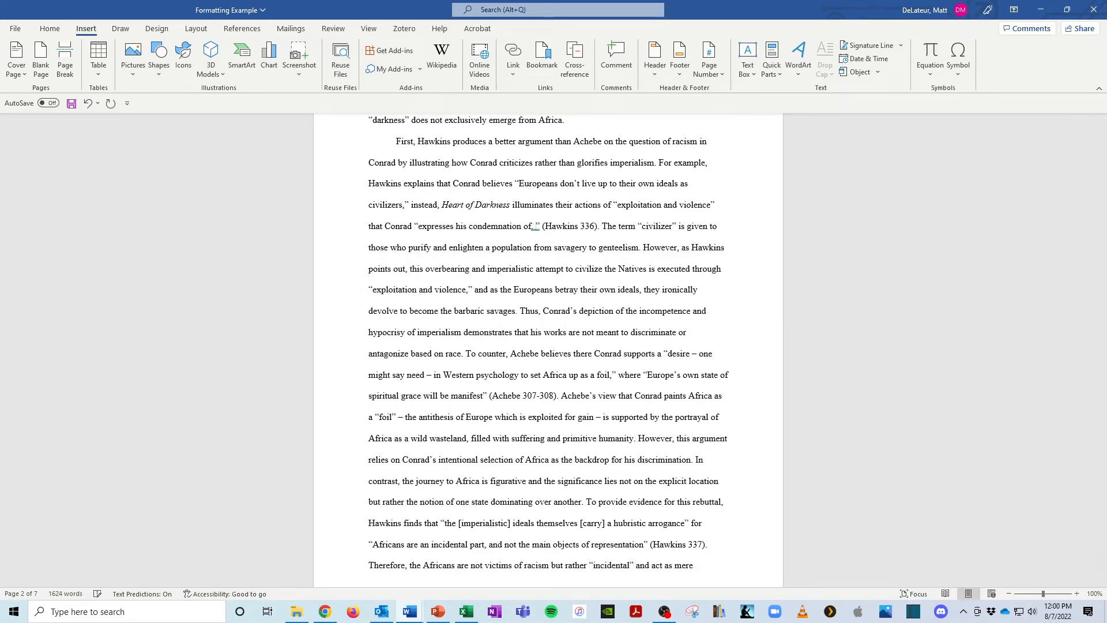
type("Blah blah blah")
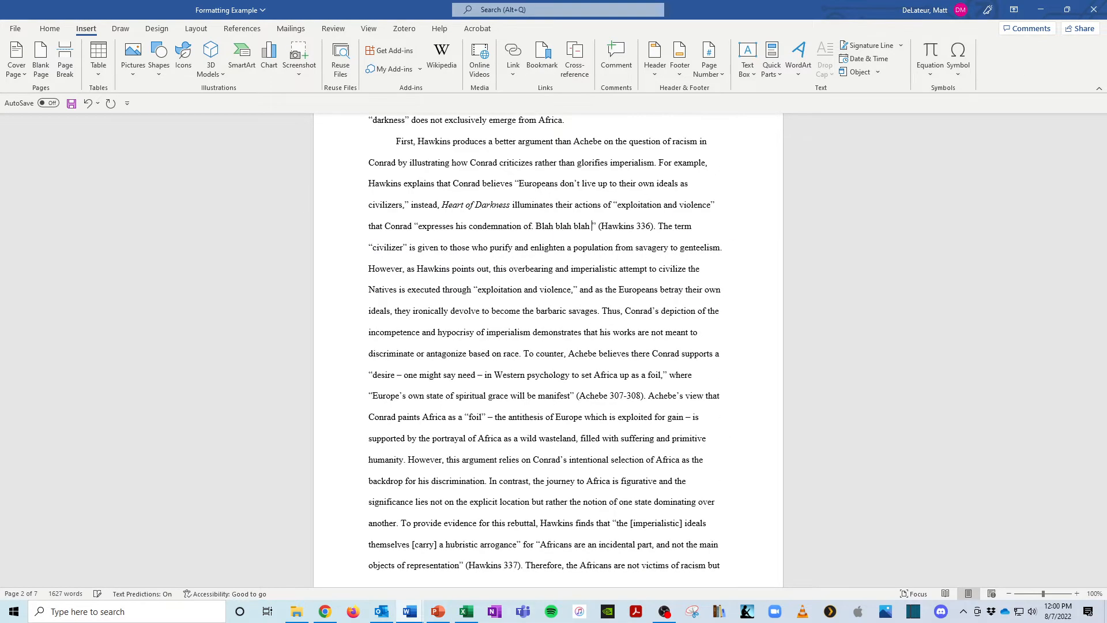
- Lengthen the Hawkins quotation to several lines by copying "Blah blah blah" and pasting it repeatedly before the closing quotation mark
left_click_drag(593, 226, 547, 231)
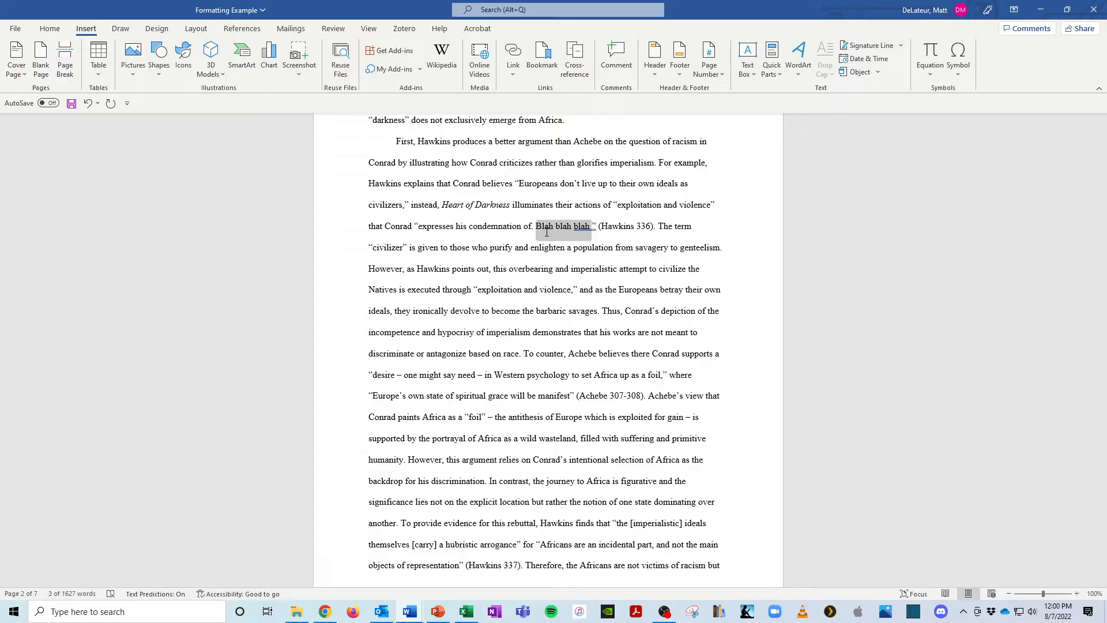
key("ctrl+c")
key("ctrl+v")
key("ctrl+v")
key("ctrl+v")
key("ctrl+v")
key("ctrl+v")
key("ctrl+v")
key("ctrl+v")
key("ctrl+v")
key("ctrl+v")
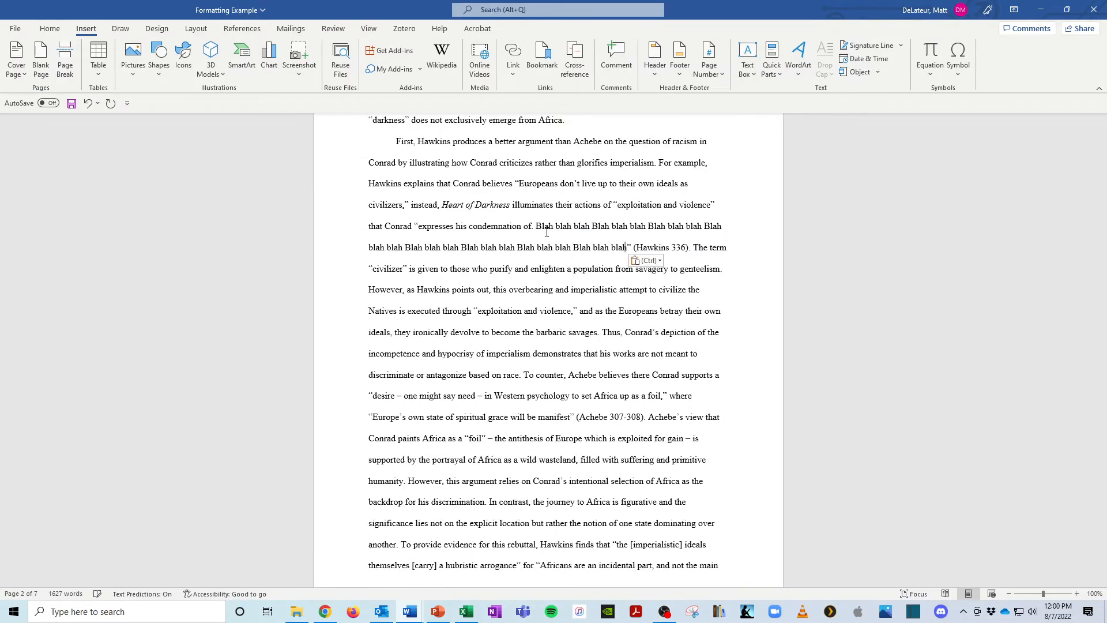
key("ctrl+v")
key("ctrl+v")
key("ctrl+v")
key("ctrl+v")
key("ctrl+v")
key("ctrl+v")
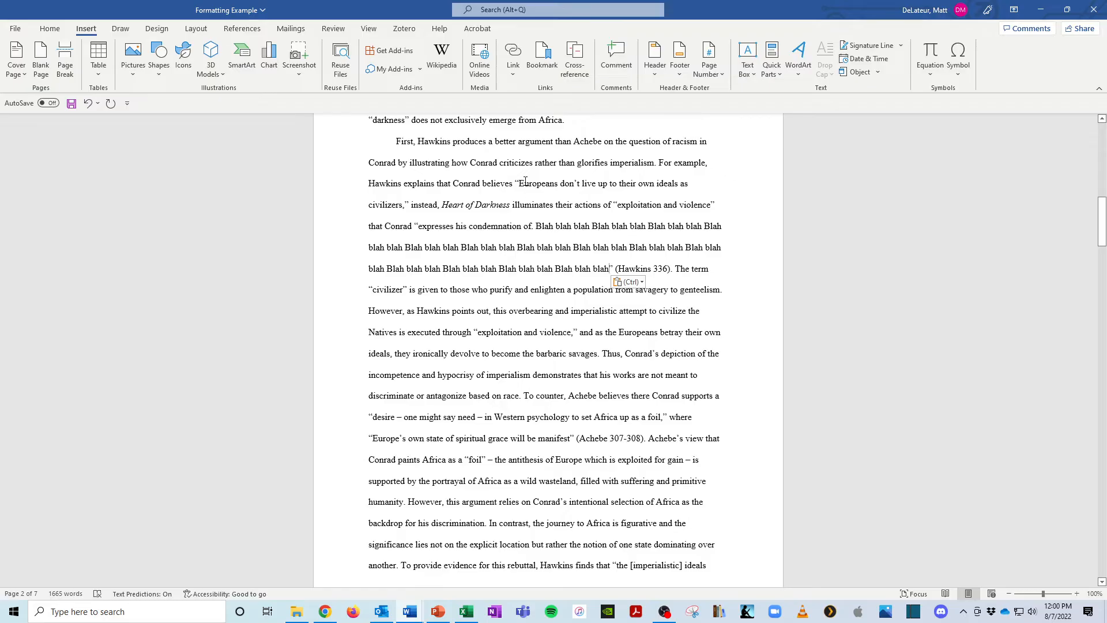
- Extend the lead-in after "Hawkins explains that Conrad believes" with "that Europeans don't live up to their standards:"
left_click_drag(535, 195, 612, 268)
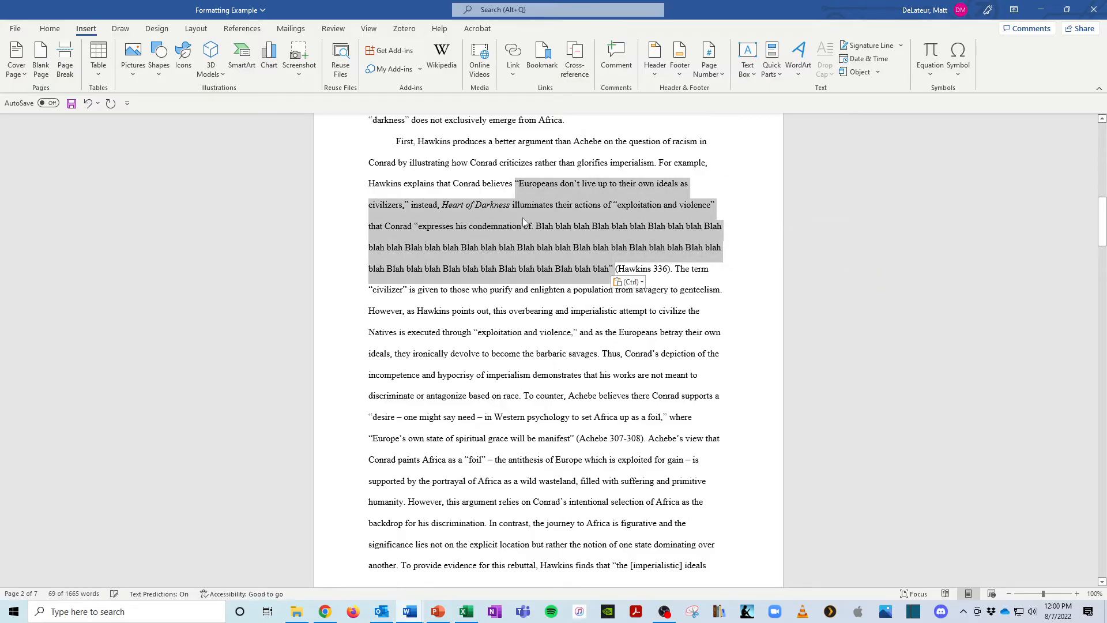
double_click(667, 163)
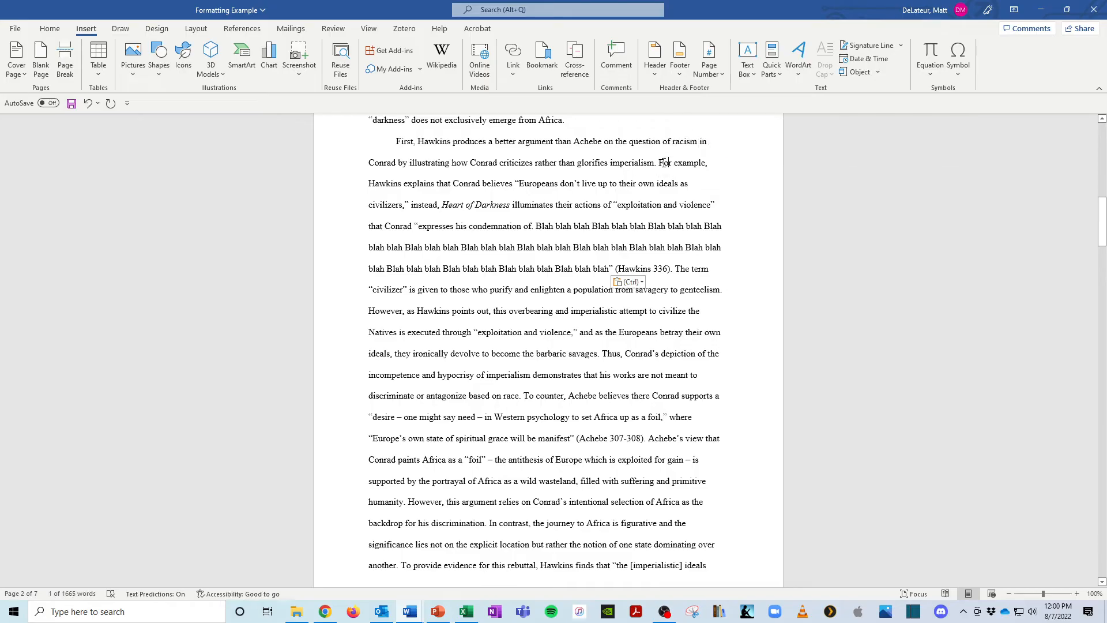
left_click_drag(665, 163, 516, 187)
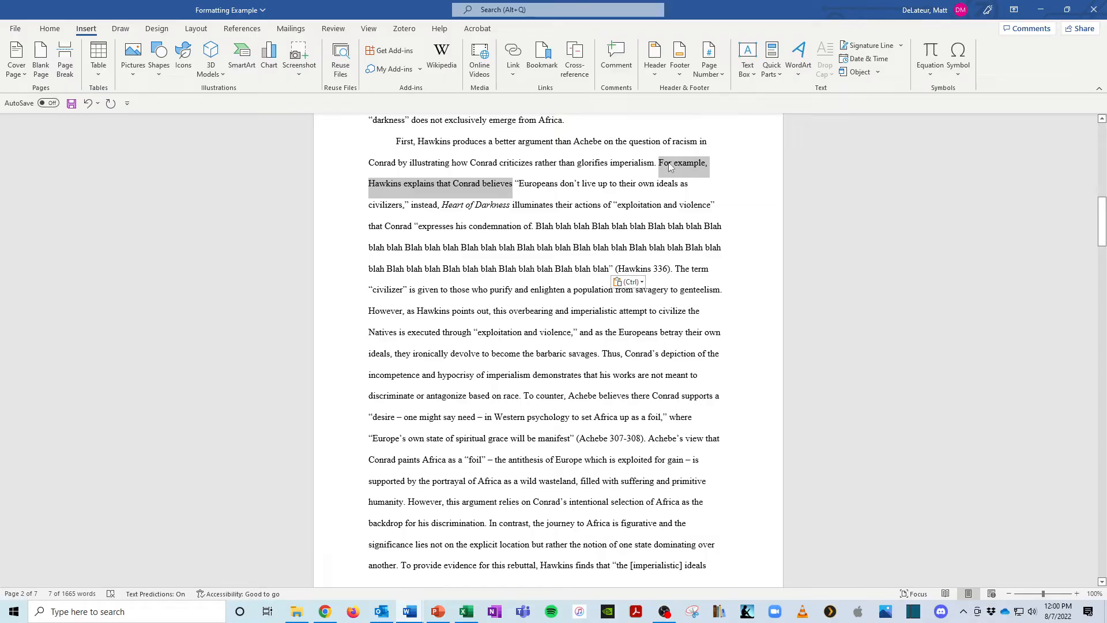
left_click(514, 186)
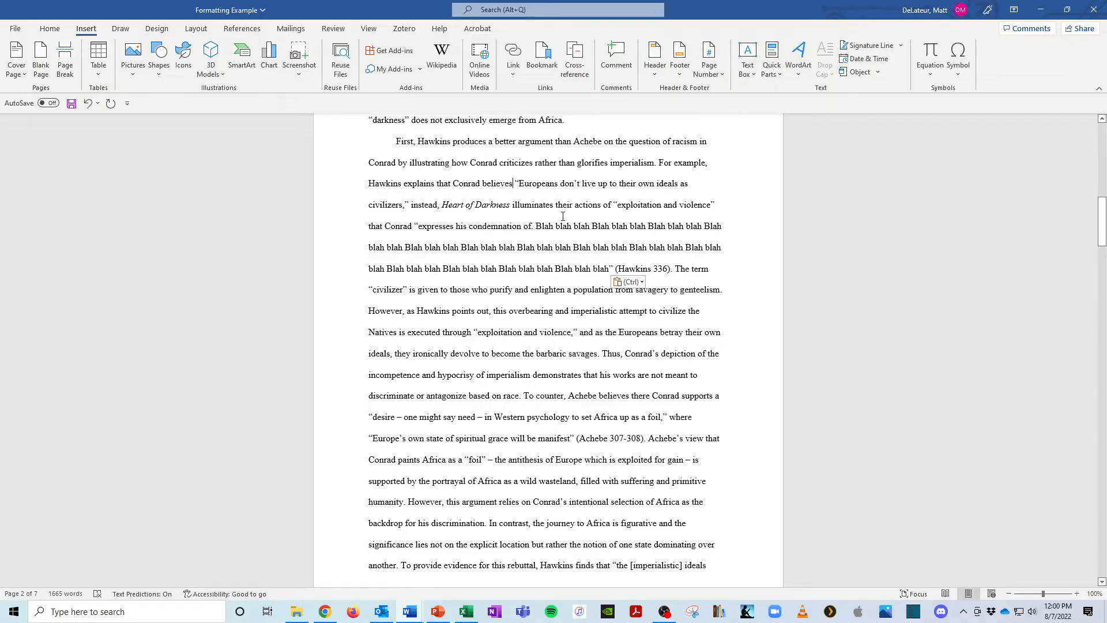
type("that European ")
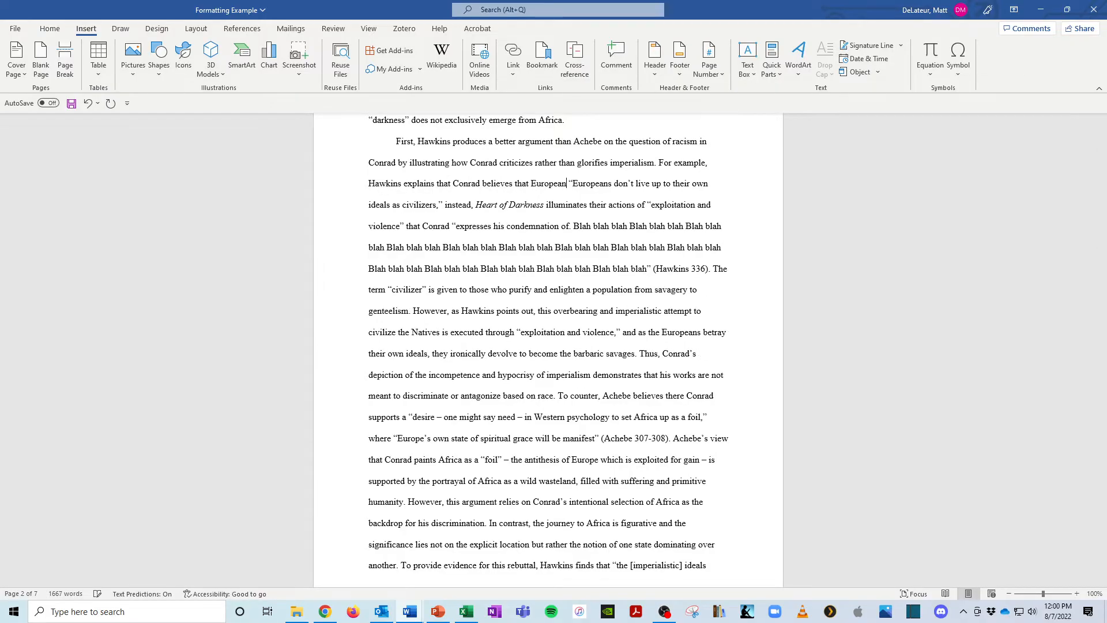
type("s ")
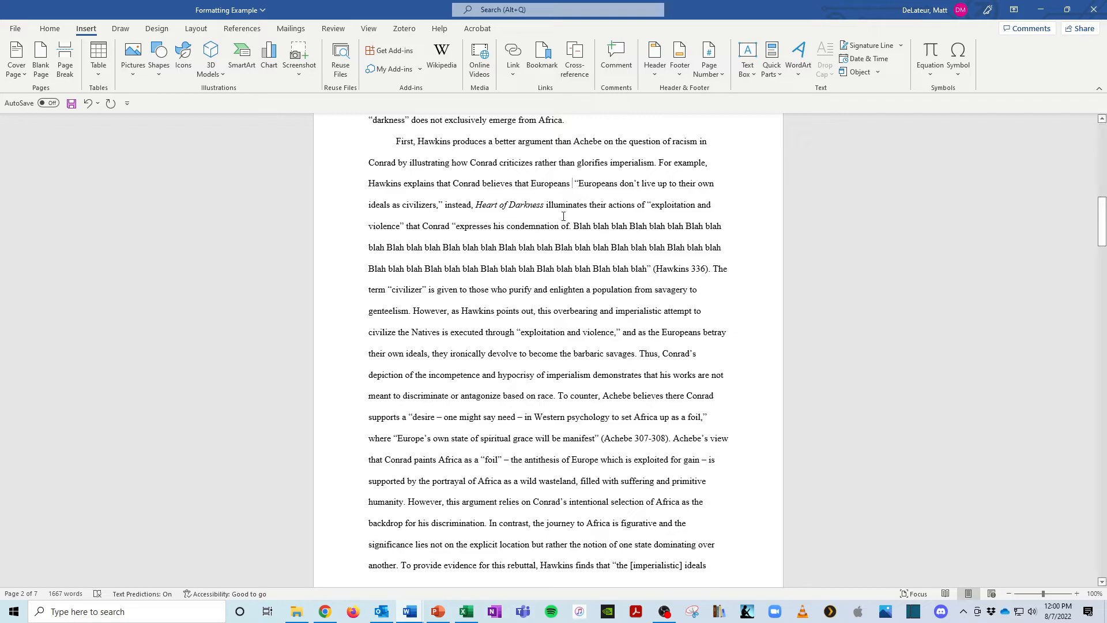
type("don't l")
type("ive up to")
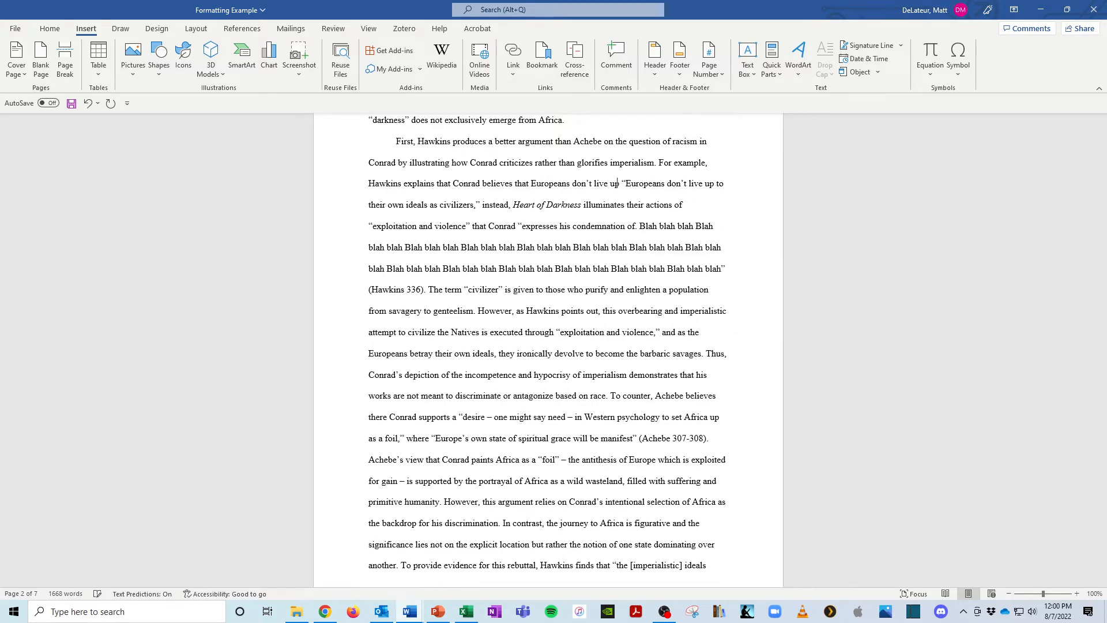
type(" their standards:")
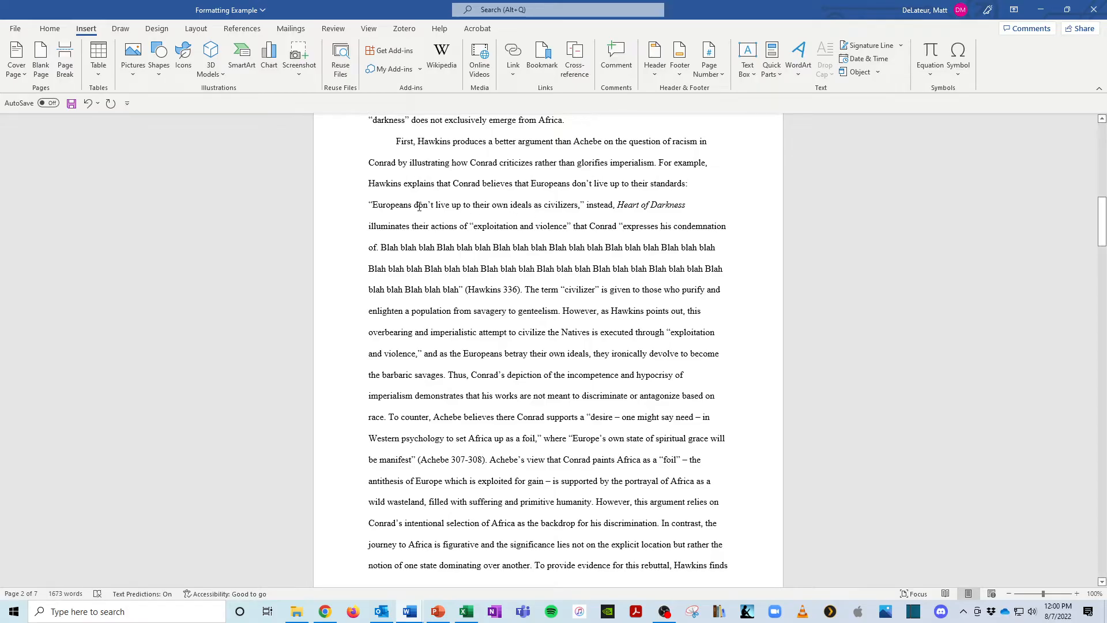
- Separate the long quotation into its own paragraph, breaking after "standards:" and before "The term" without stray spaces
left_click_drag(403, 205, 450, 214)
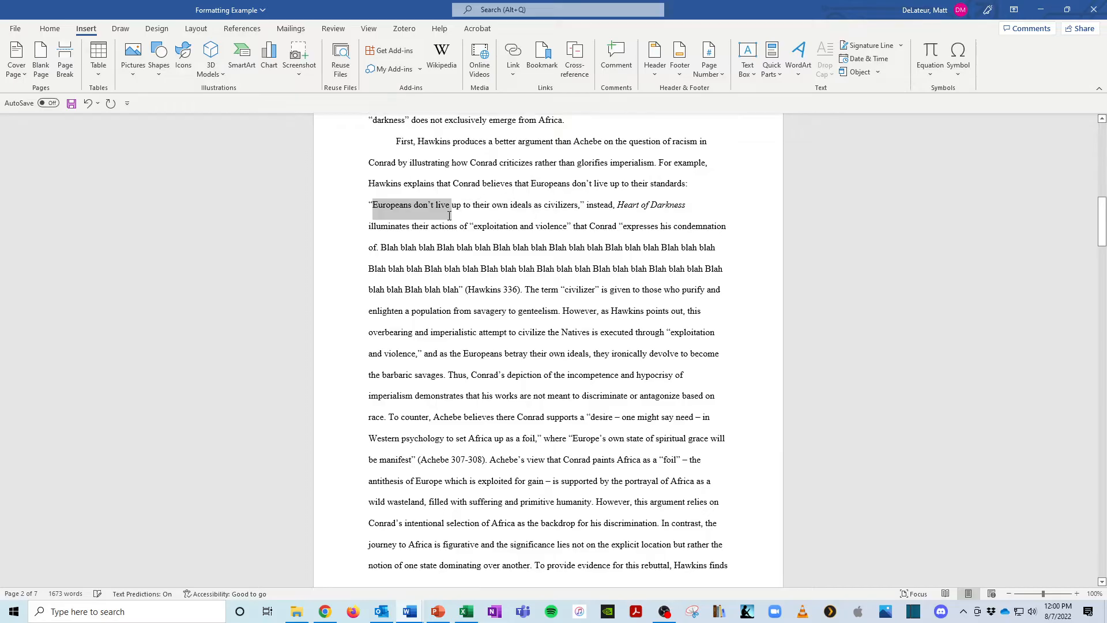
left_click(386, 208)
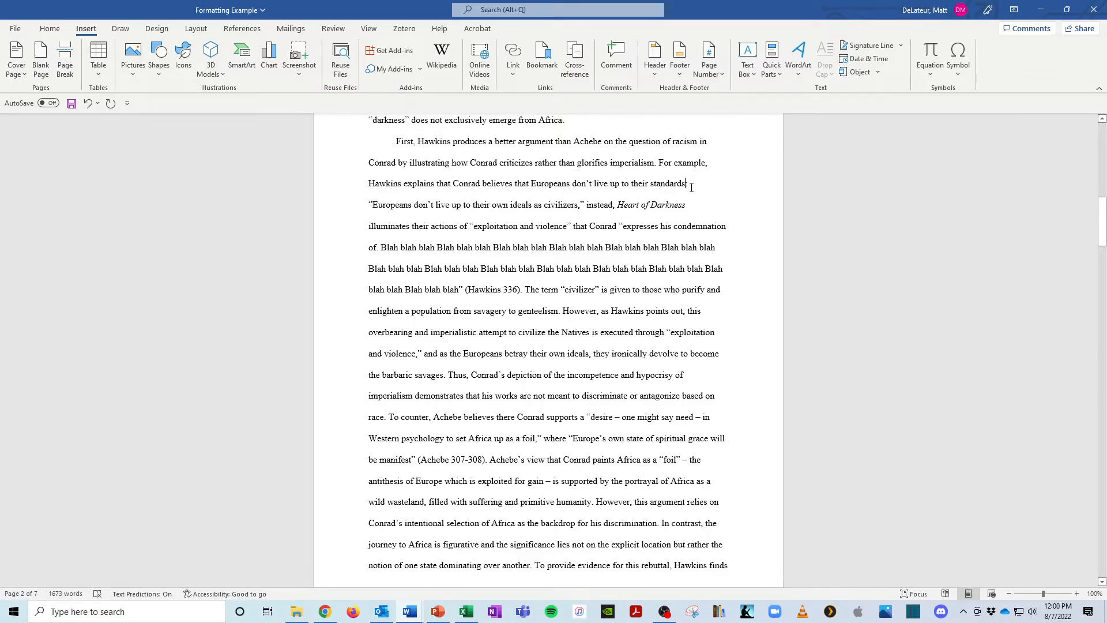
key("BackSpace")
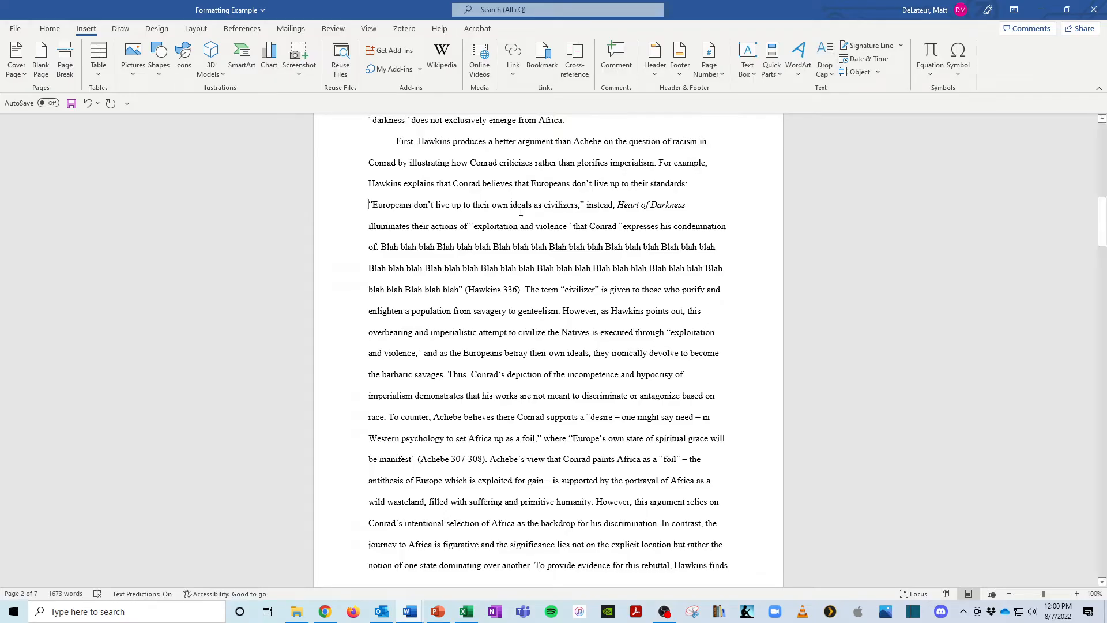
left_click_drag(524, 291, 373, 204)
left_click(527, 291)
key("BackSpace")
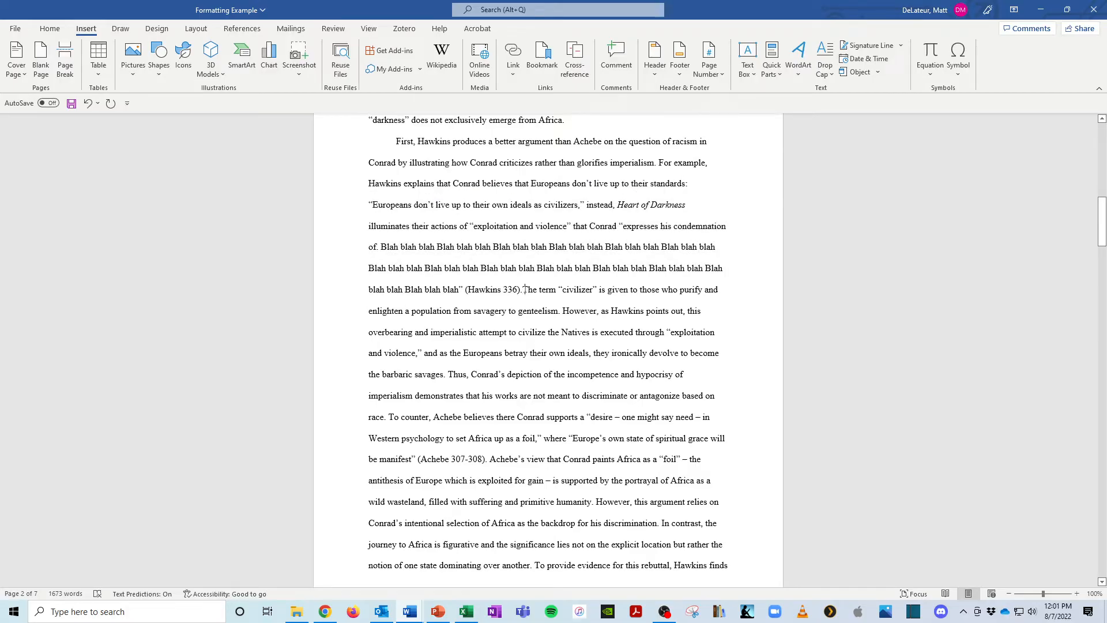
key("Return")
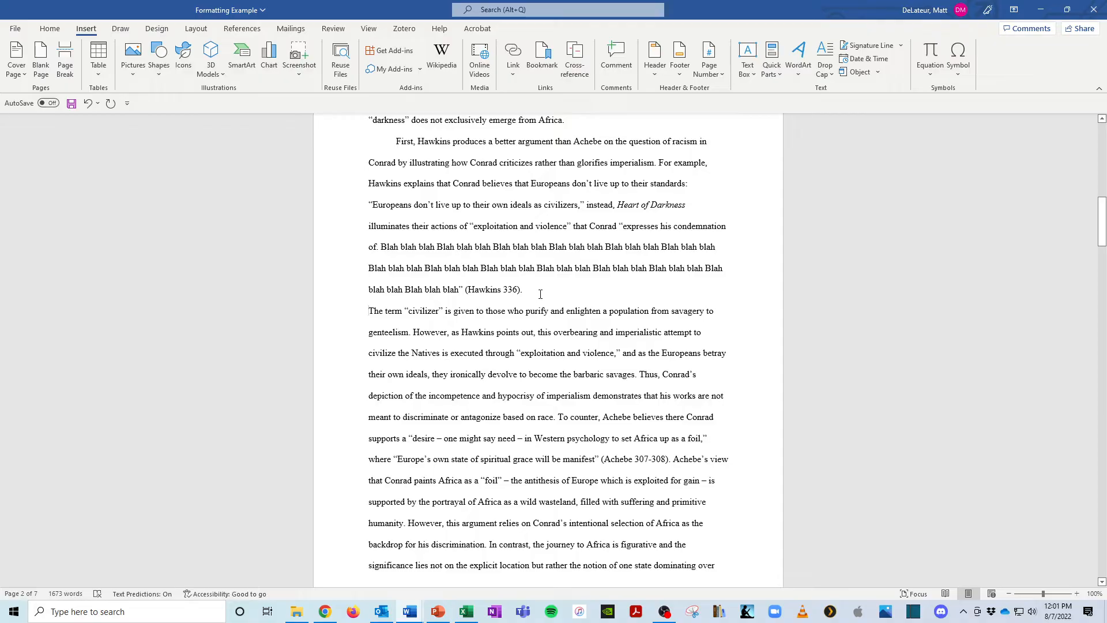
- Indent the entire Hawkins quotation paragraph, including its citation, one level from the left margin
left_click_drag(522, 292, 365, 207)
key("Left")
left_click_drag(369, 208, 524, 291)
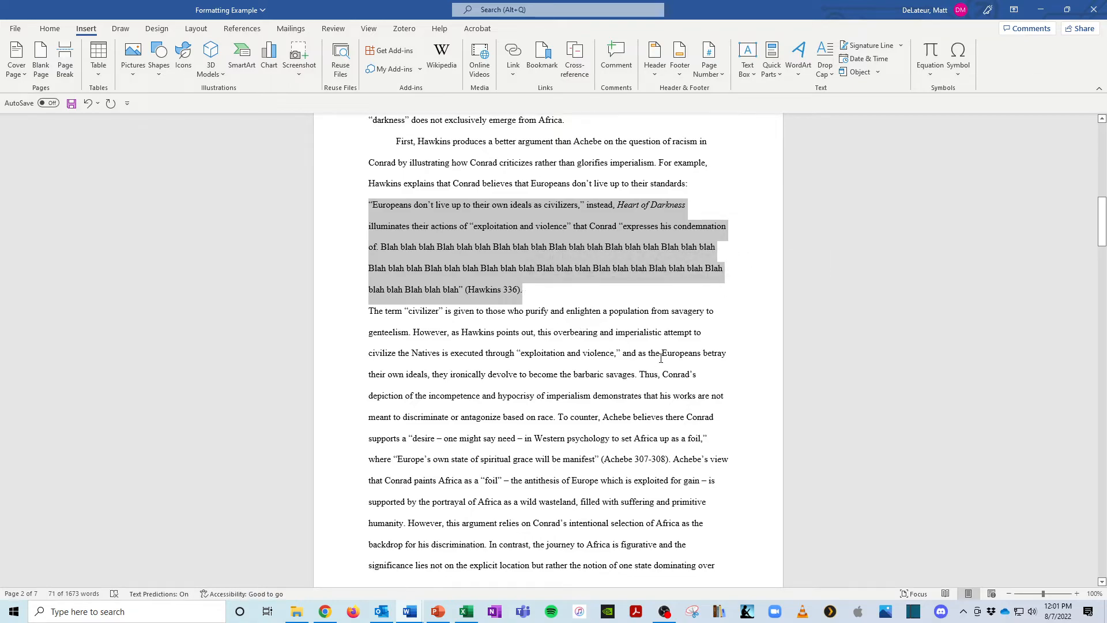
left_click(51, 30)
key("Tab")
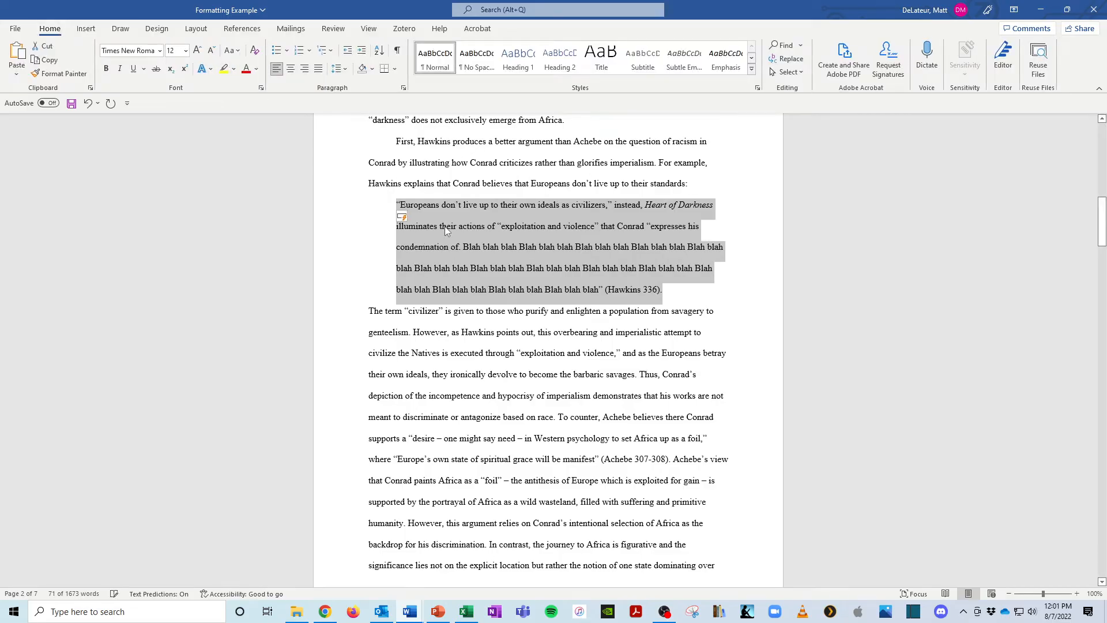
left_click(349, 51)
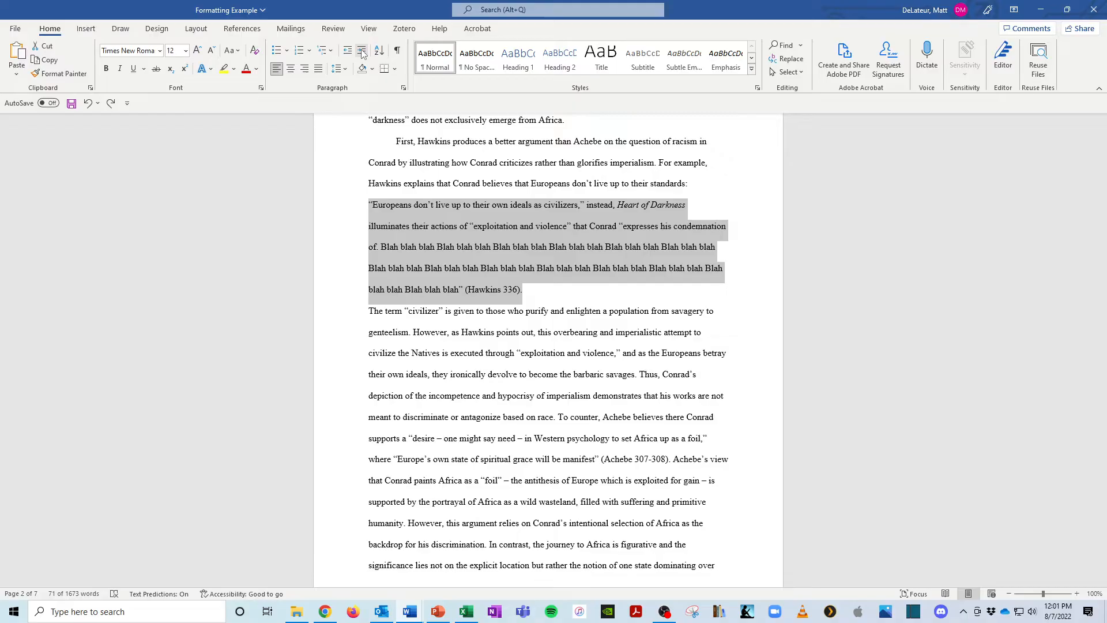
left_click(362, 52)
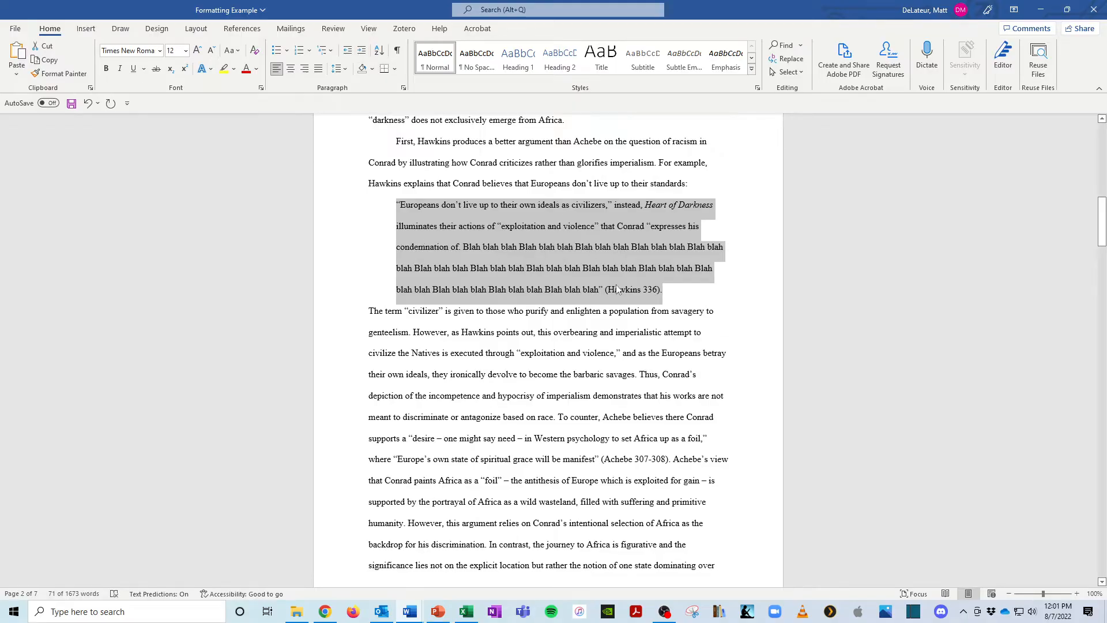
- Remove the opening quotation mark before "Europeans" and the closing one before the (Hawkins 336) citation in the block quotation
left_click(664, 289)
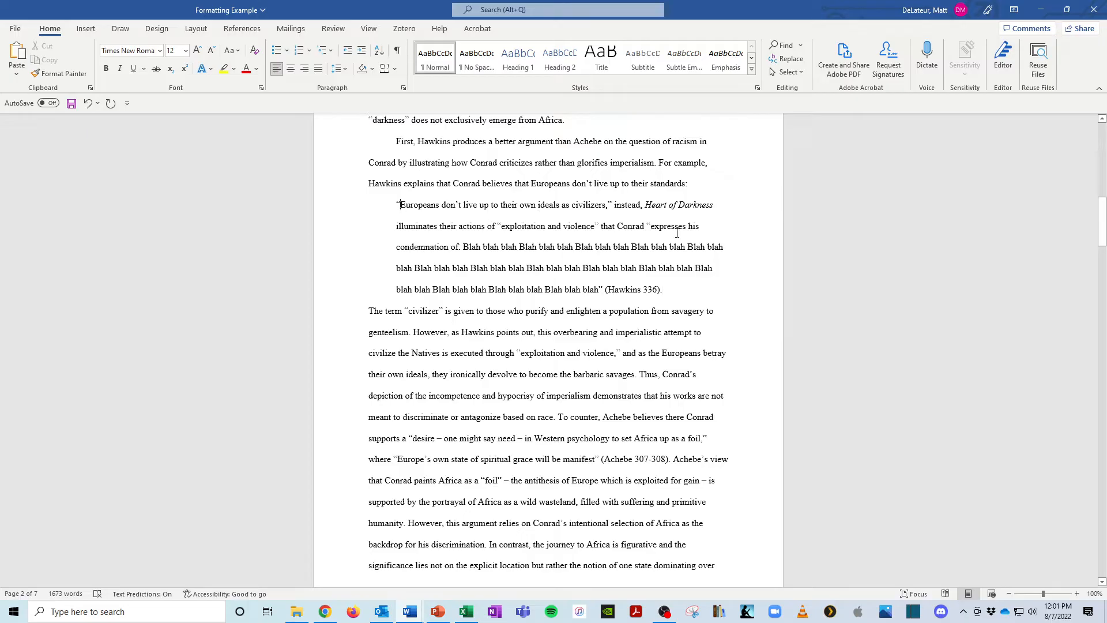
key("BackSpace")
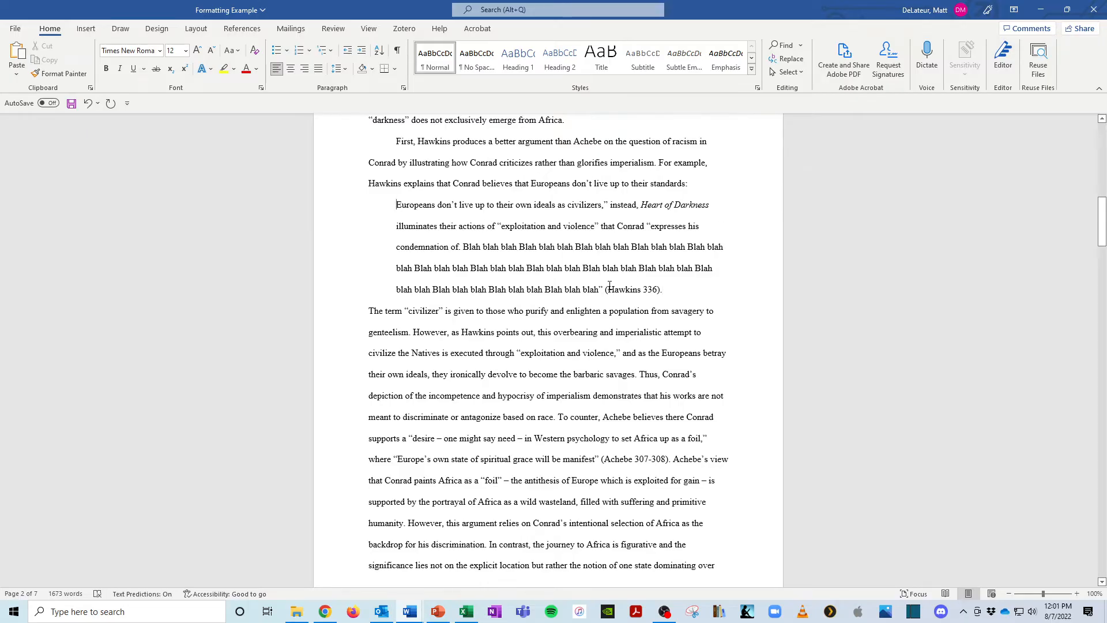
key("BackSpace")
left_click_drag(658, 290, 641, 290)
left_click(602, 291)
left_click(396, 206)
- Move the (Hawkins 336) citation to after the block quotation's final period
mouse_move(656, 290)
left_mouse_down()
mouse_move(602, 293)
mouse_move(642, 296)
left_mouse_up()
double_click(622, 293)
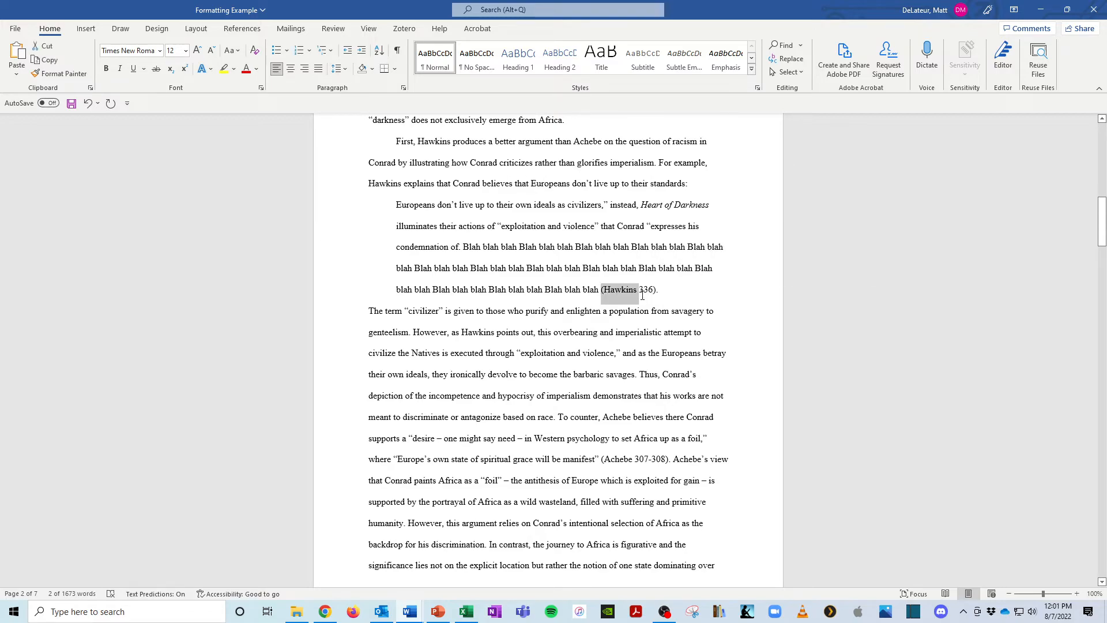
key("shift+Right")
key("ctrl+c")
key("Delete")
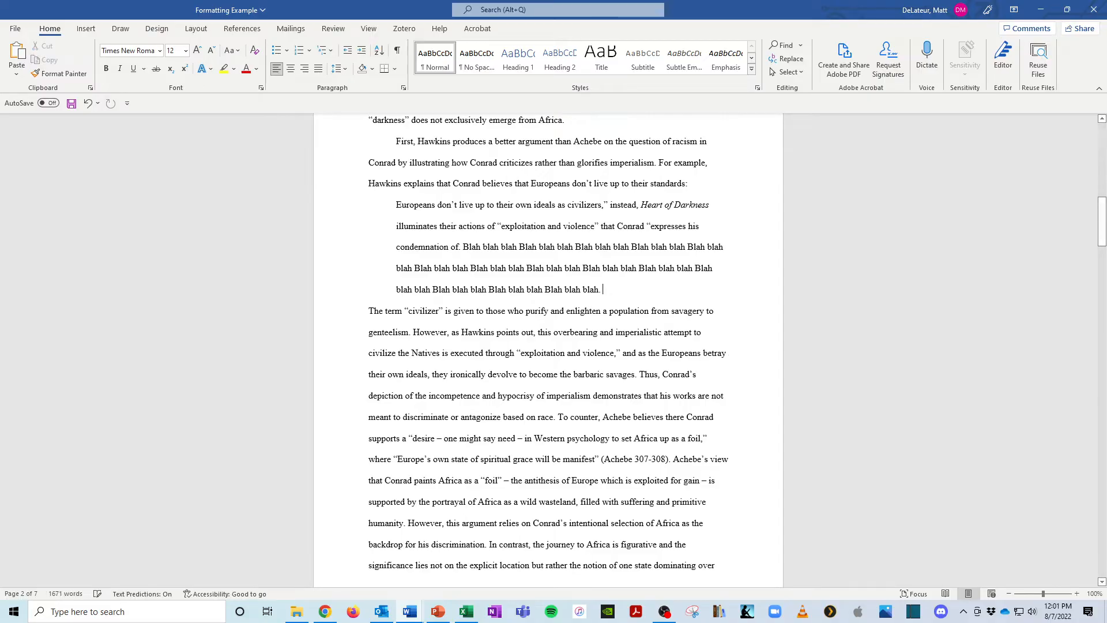
key("ctrl+v")
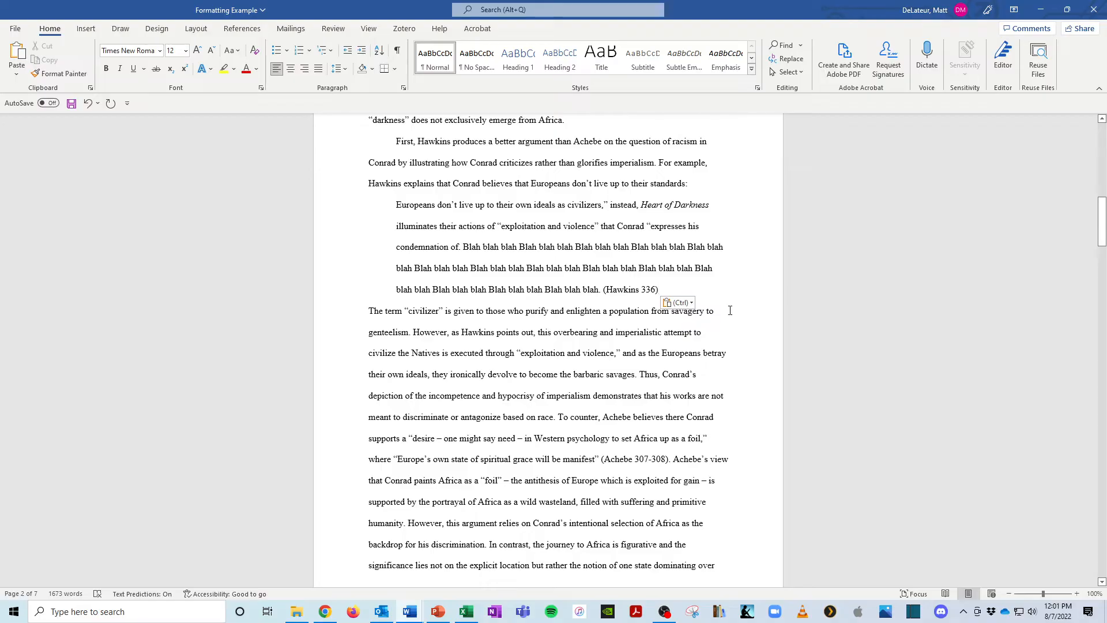
left_click_drag(603, 290, 666, 287)
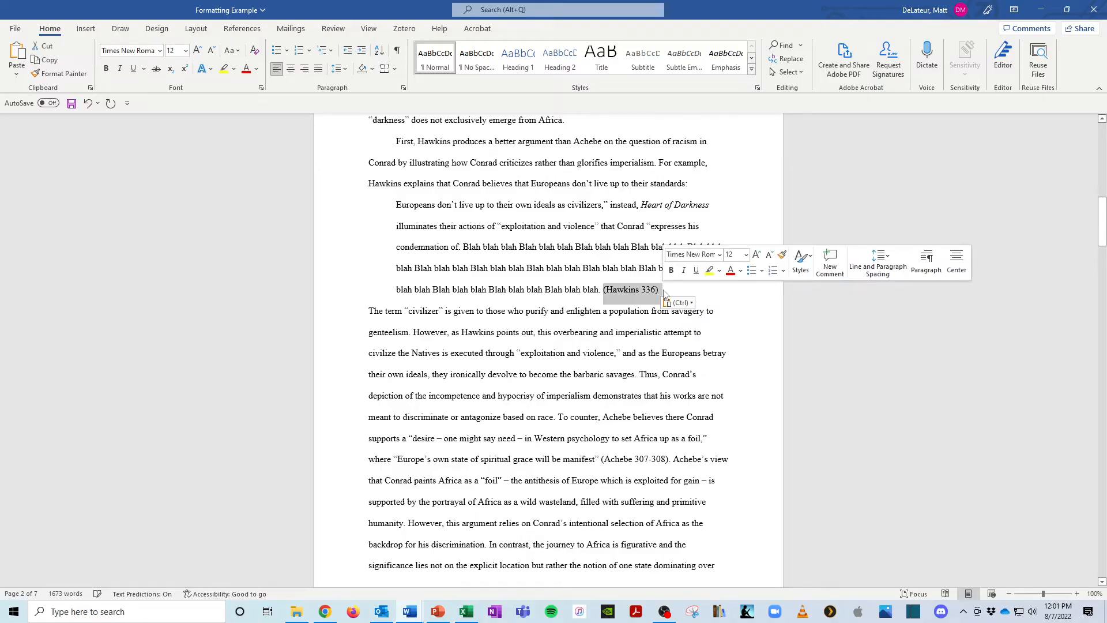
left_click(671, 281)
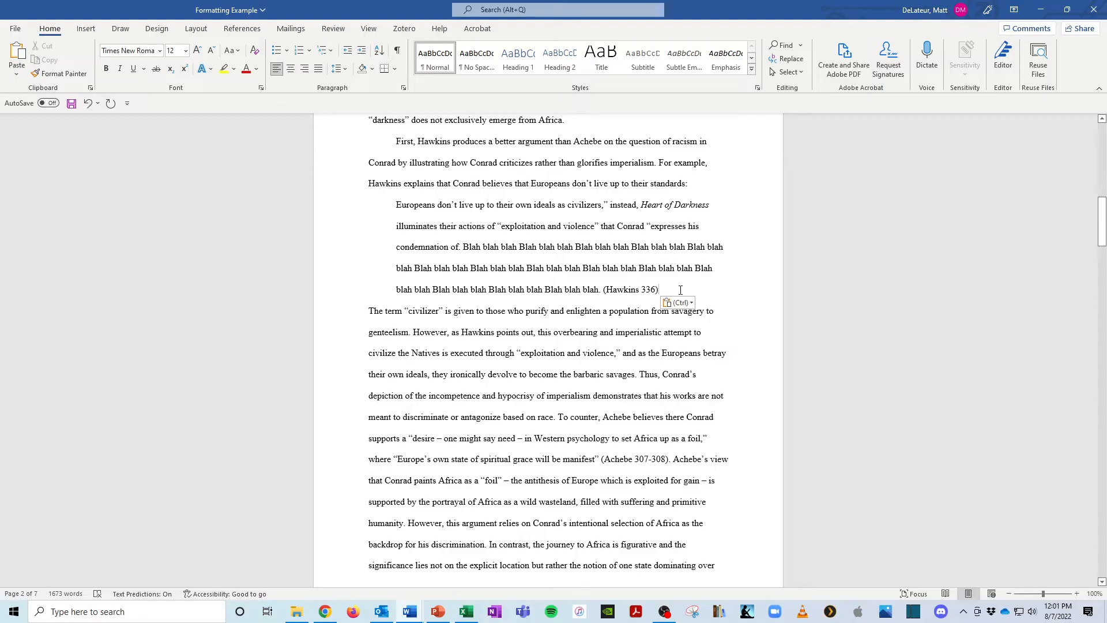
- Indent the first line of the text after the block quotation, starting at "The term", as a new paragraph
left_click_drag(669, 291, 396, 205)
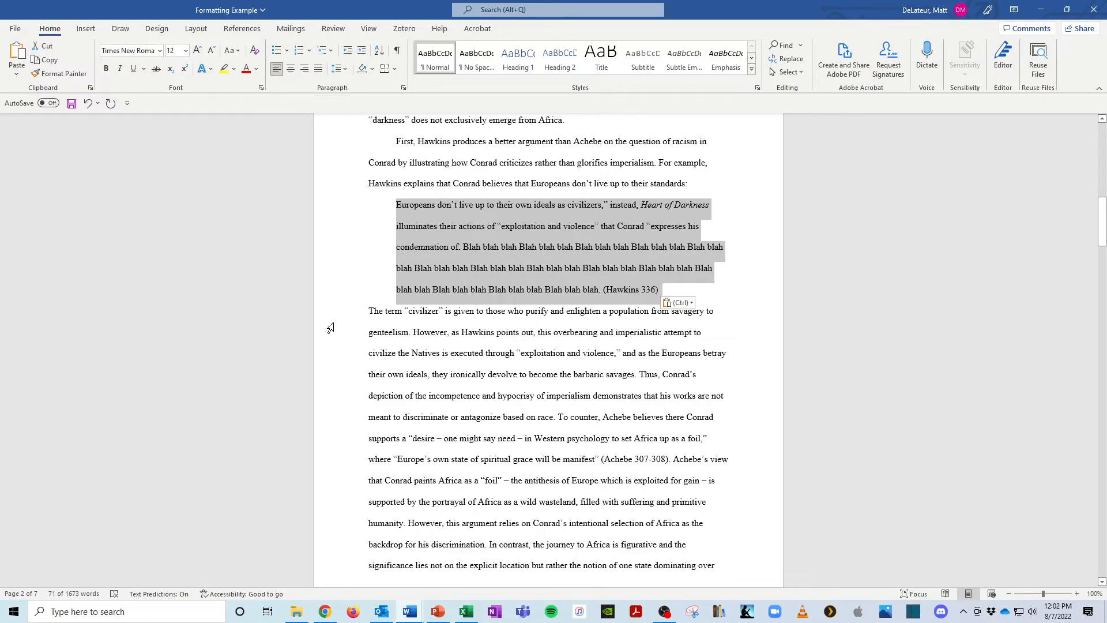
left_click(361, 313)
scroll(571, 283, "down", 1)
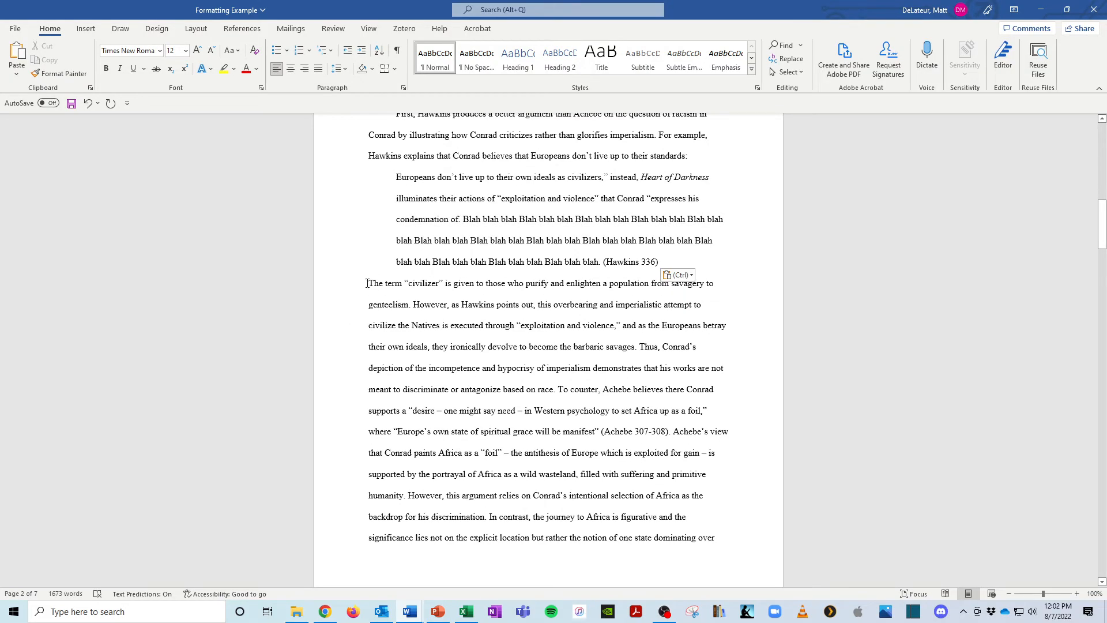
mouse_move(370, 294)
left_mouse_down()
mouse_move(398, 264)
mouse_move(398, 305)
mouse_move(379, 283)
left_mouse_up()
scroll(378, 268, "up", 2)
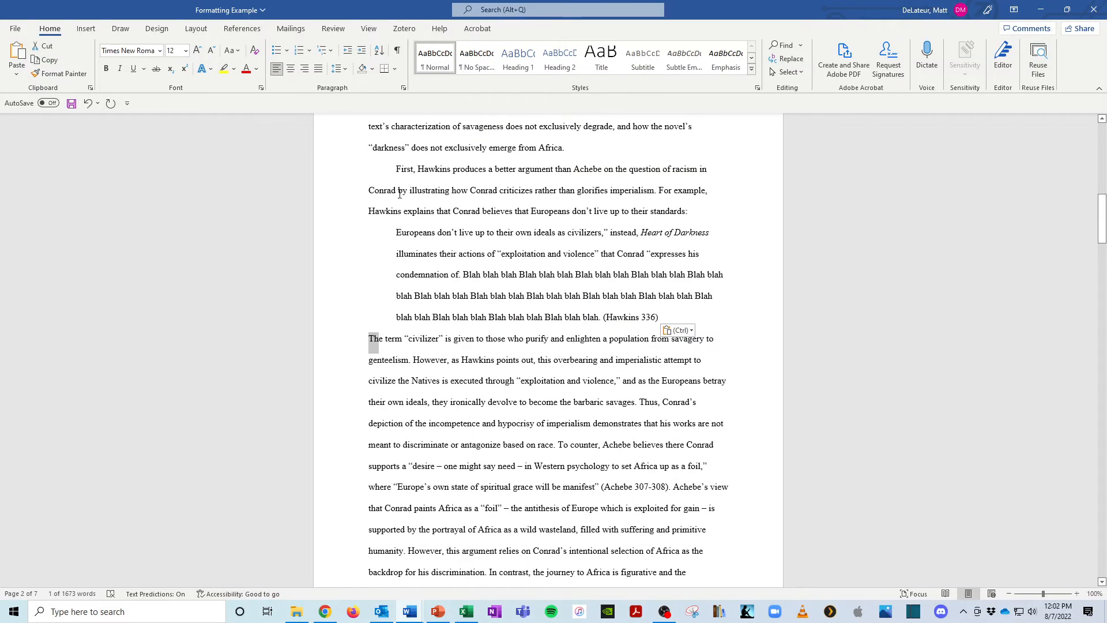
left_click(369, 340)
key("Tab")
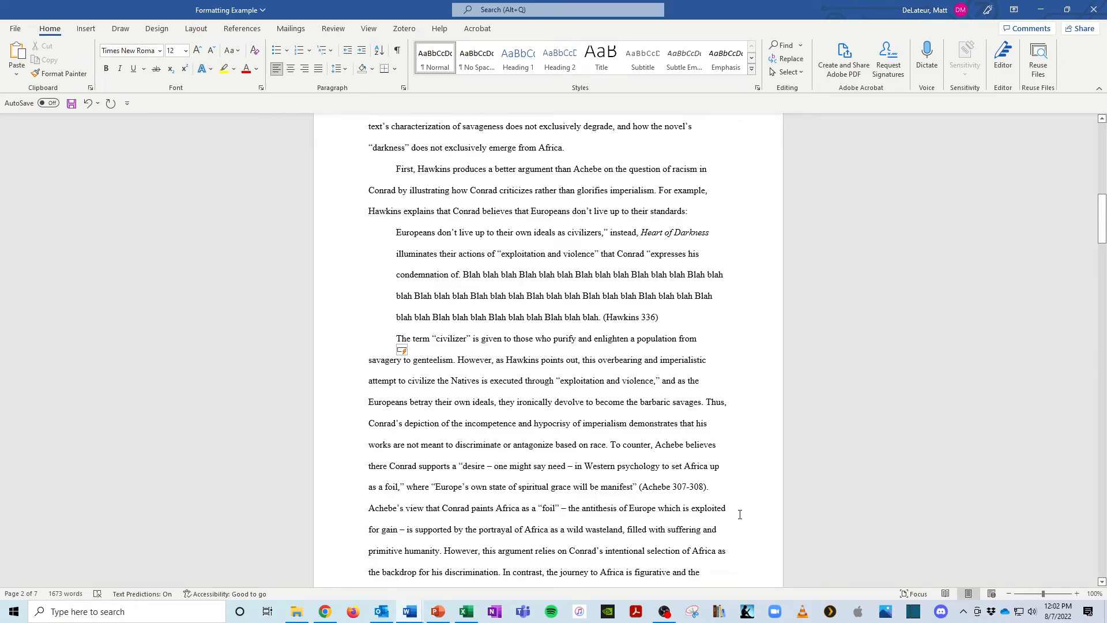
- Undo the first-line indent of the text after the block quotation, starting at "The term"
key("ctrl+z")
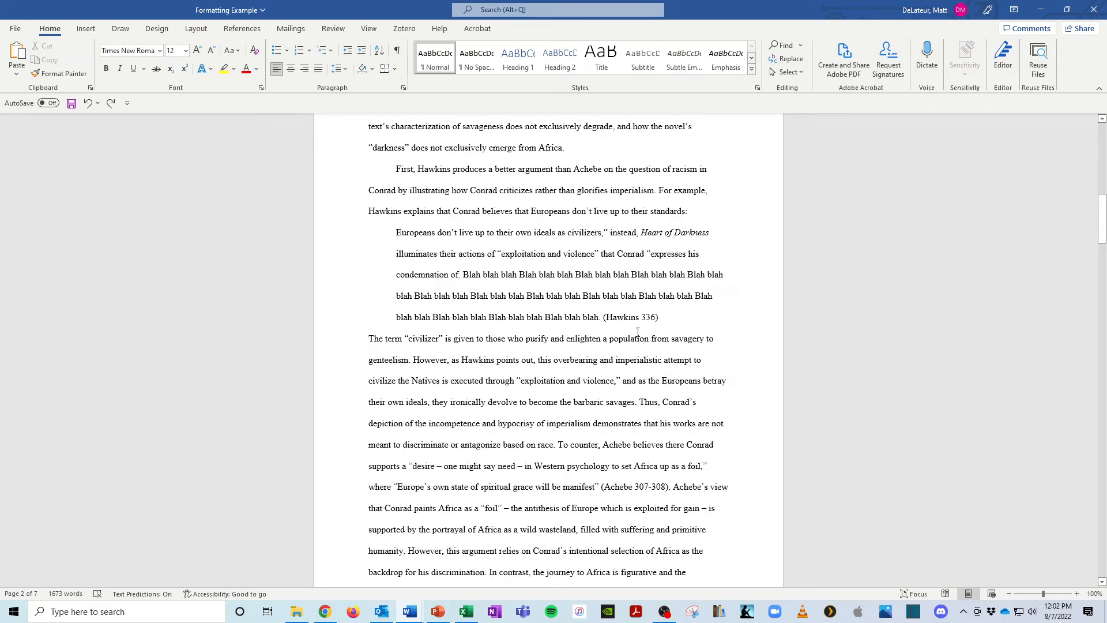
- Try adding two line breaks above and two below the block quotation, and undo them all
left_click(699, 211)
key("Return")
key("Return")
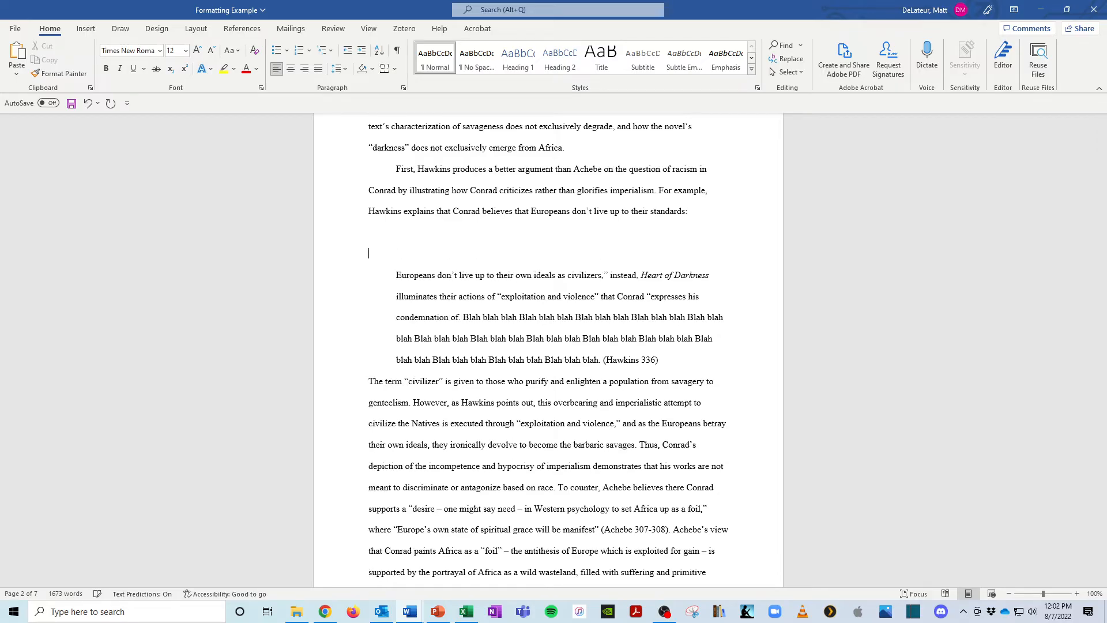
left_click(676, 355)
key("Return")
key("Return")
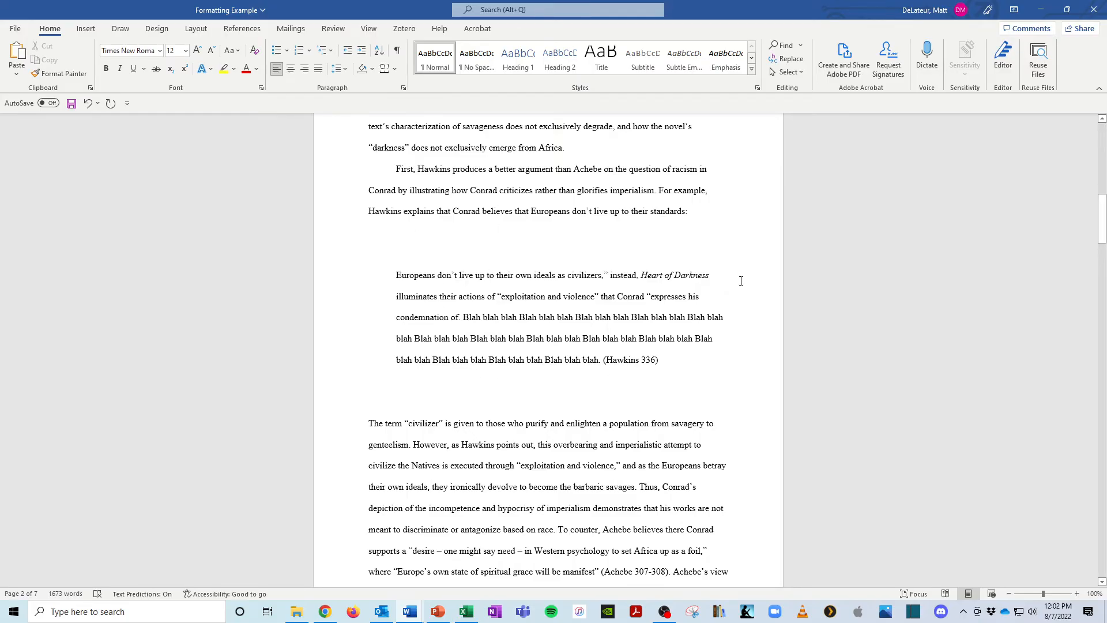
key("ctrl+z")
key("ctrl+z")
key("ctrl+z")
key("ctrl+z")
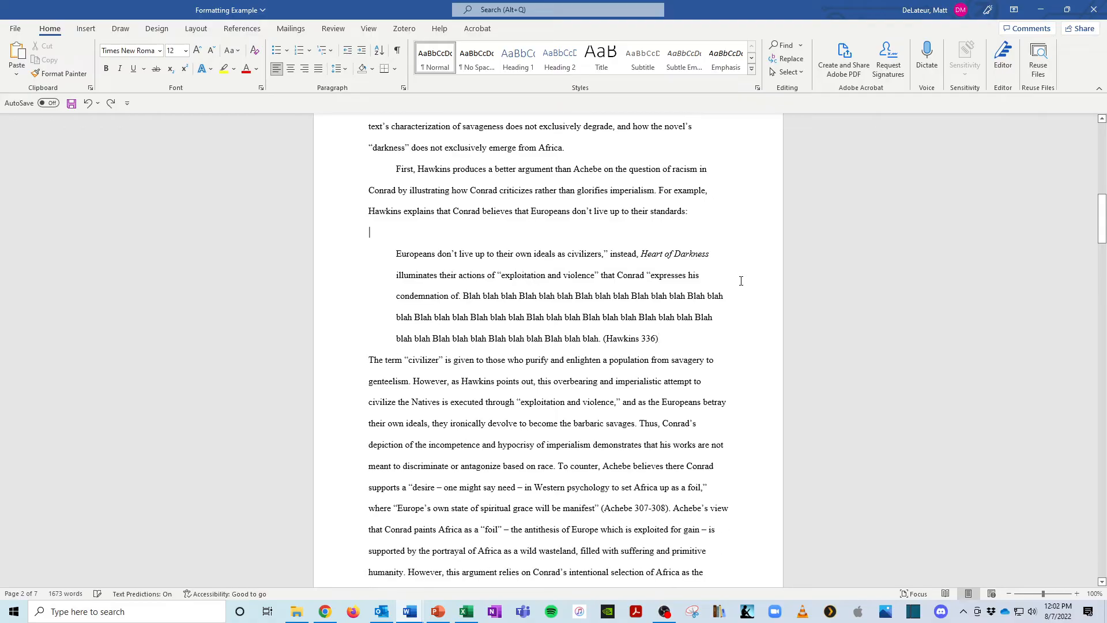
- Try 1.0 line spacing on the block quotation with a blank line after it, and undo both changes
left_click_drag(683, 319, 396, 231)
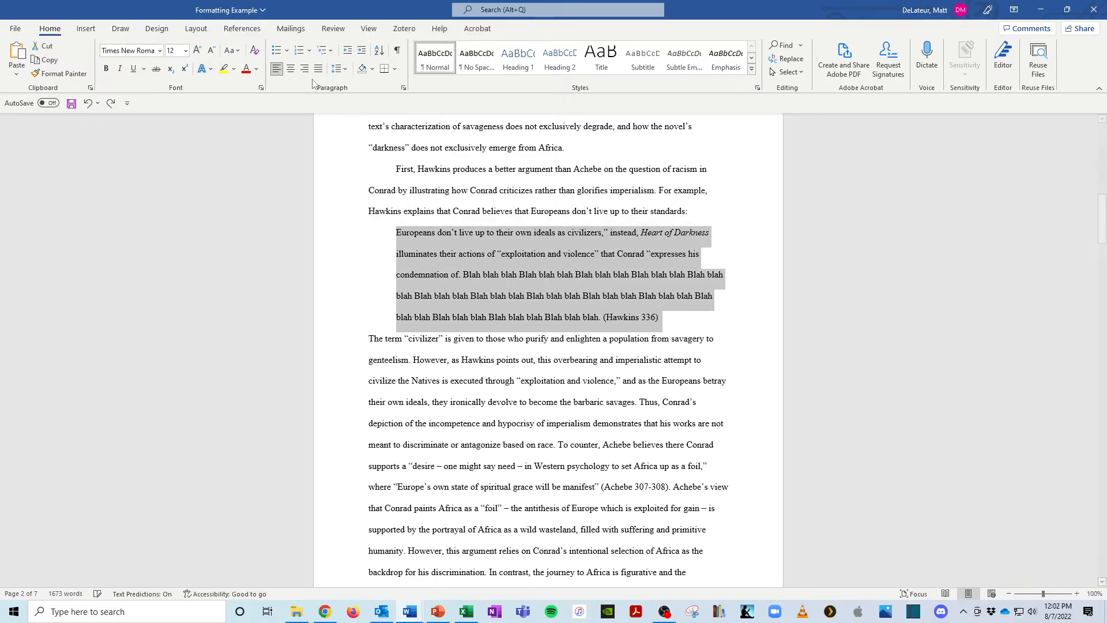
left_click(343, 71)
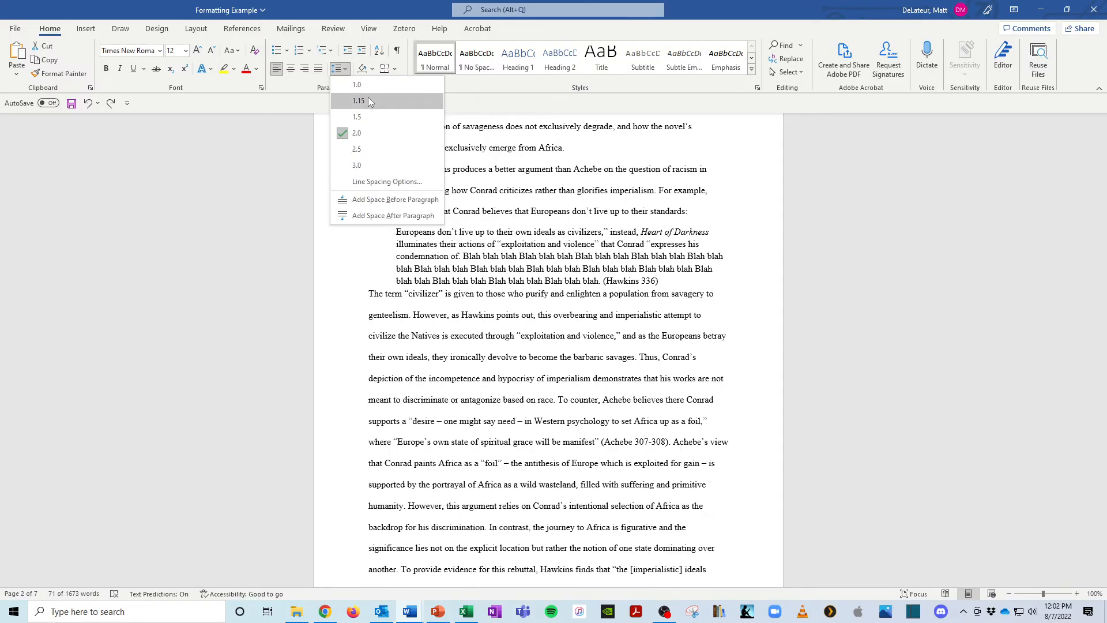
left_click(369, 85)
left_click(689, 276)
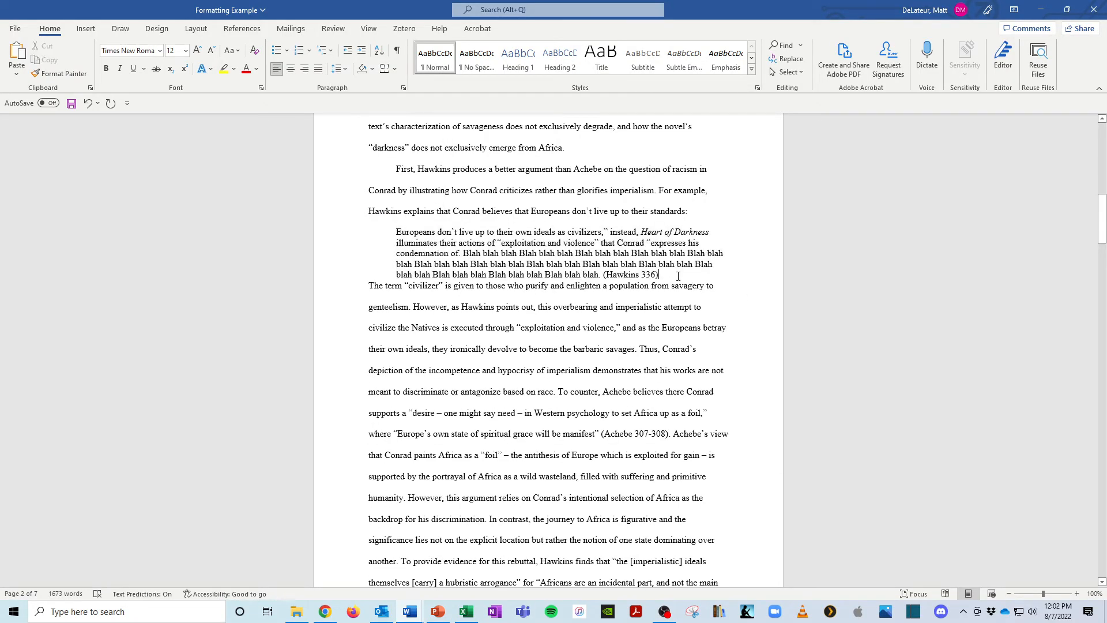
key("Return")
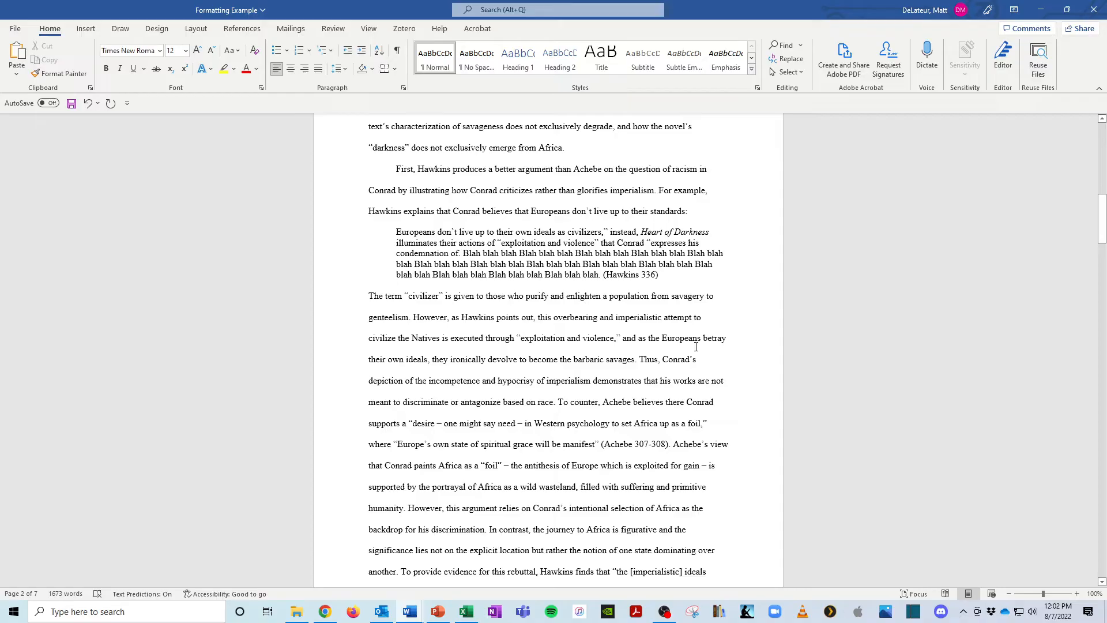
key("ctrl+z")
key("ctrl+z")
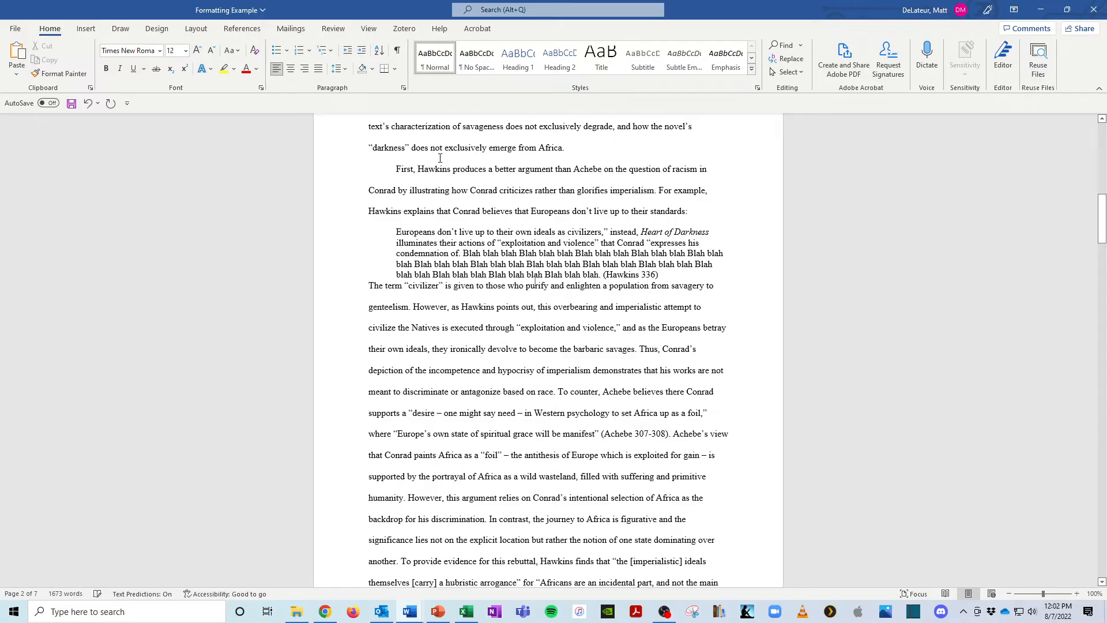
key("Right")
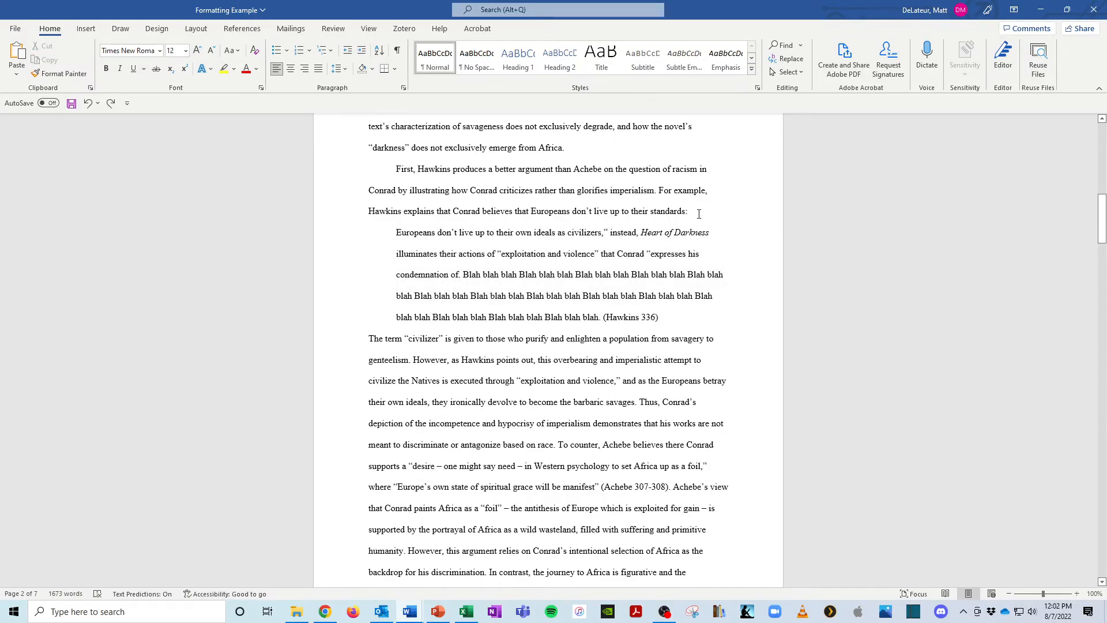
- Try two extra line breaks after "their standards:" before the block quotation, and undo them
left_click(699, 214)
key("Return")
key("Return")
key("ctrl+z")
key("ctrl+z")
key("ctrl+z")
key("ctrl+z")
- Insert a page break after the last Works Cited entry to start a new page
left_click_drag(1104, 212, 1105, 555)
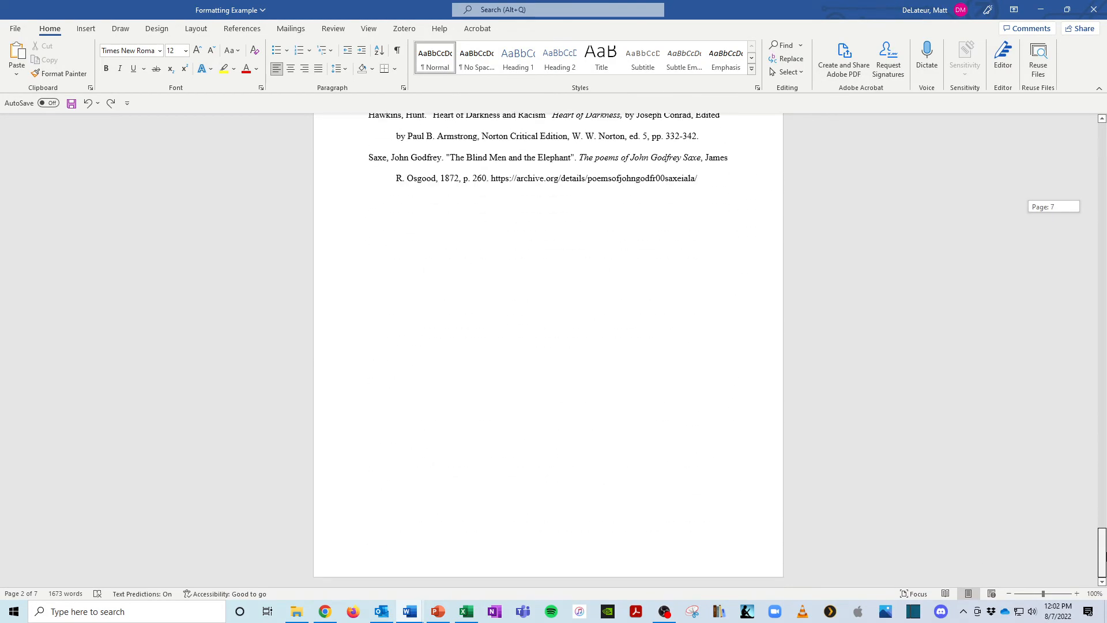
left_click(728, 190)
key("Return")
key("Return")
key("Return")
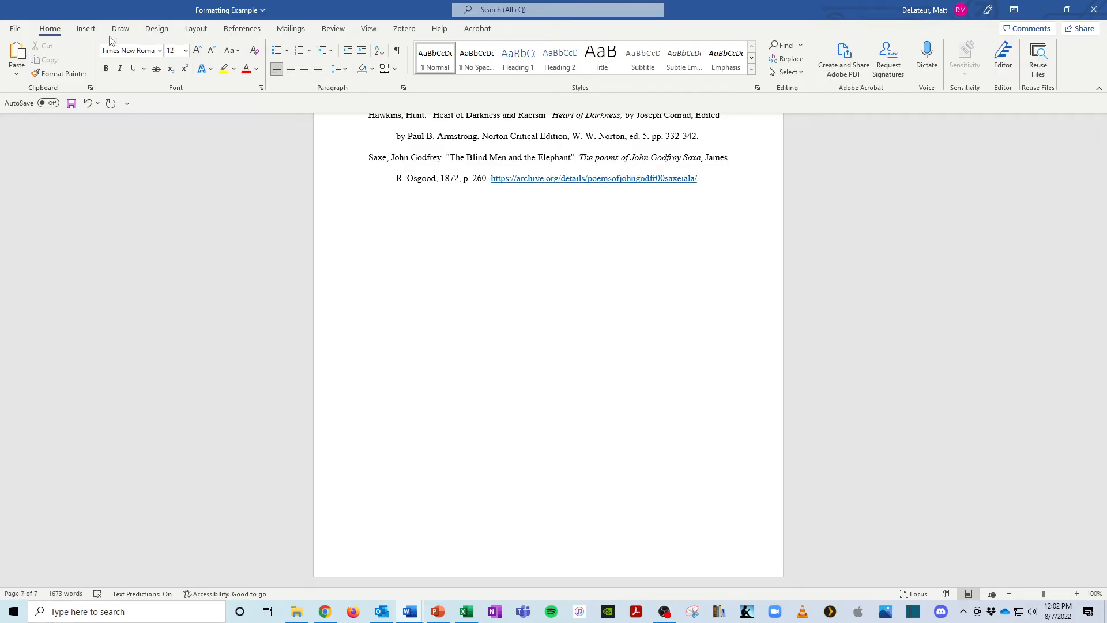
left_click(86, 28)
left_click(65, 58)
scroll(411, 319, "down", 6)
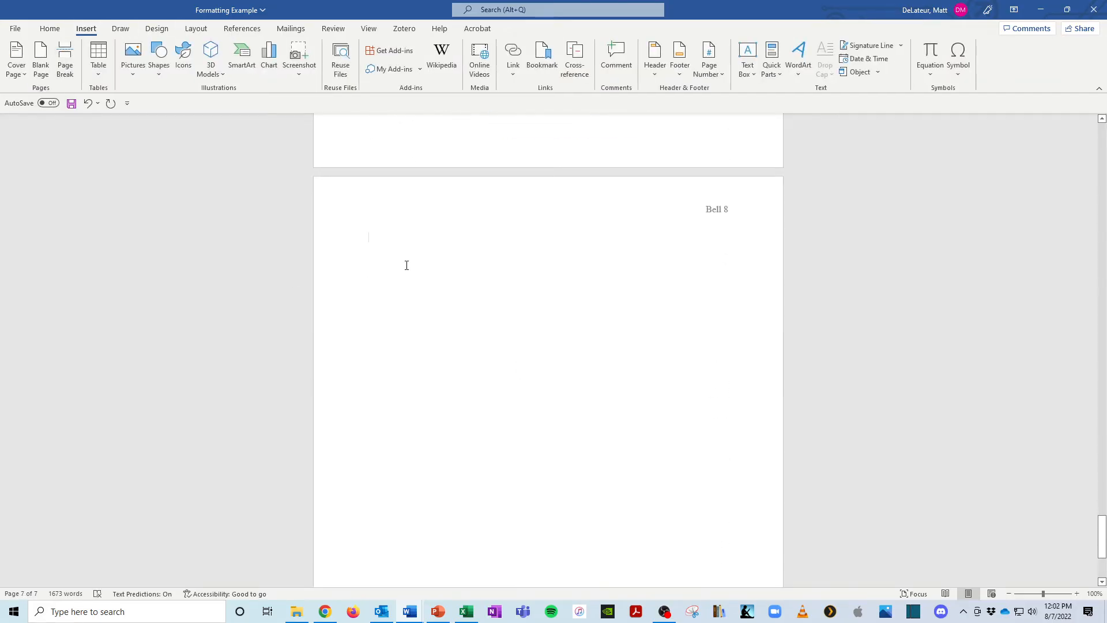
- Start a Roman-numeral outline on the new page with the items "Thesis" and "TS1 – One should eat pizza every day!"
left_click(49, 28)
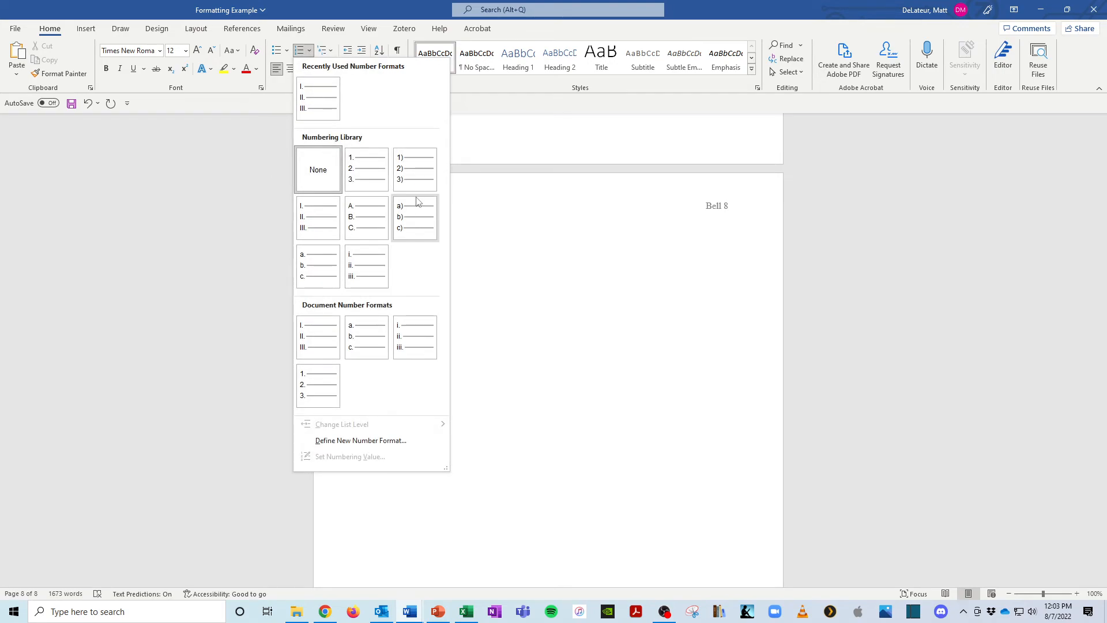
left_click(321, 224)
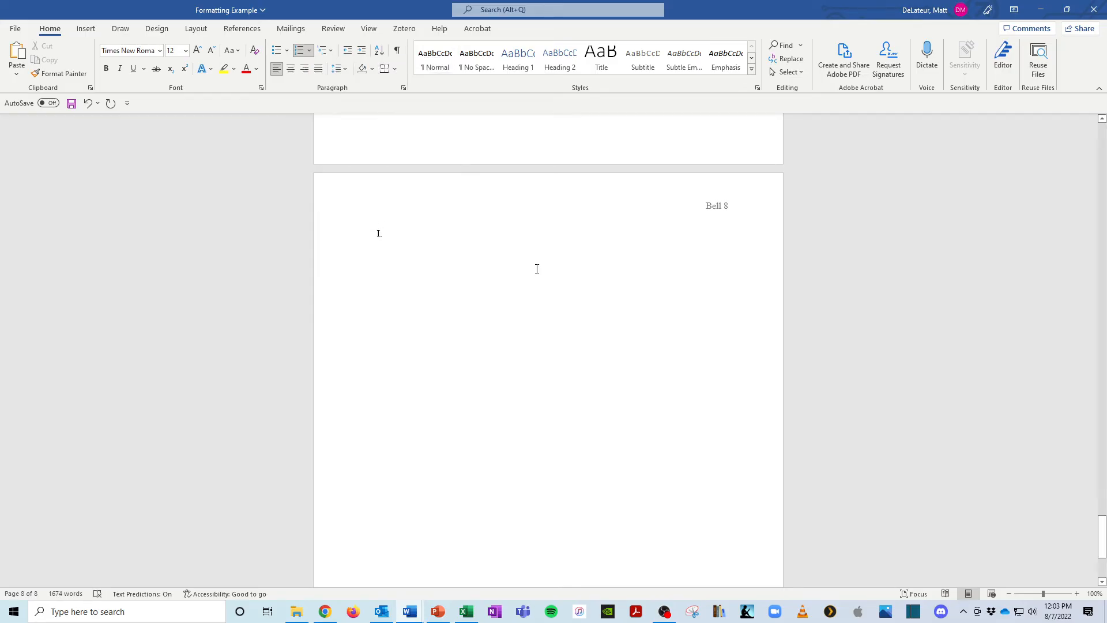
type("Thesis")
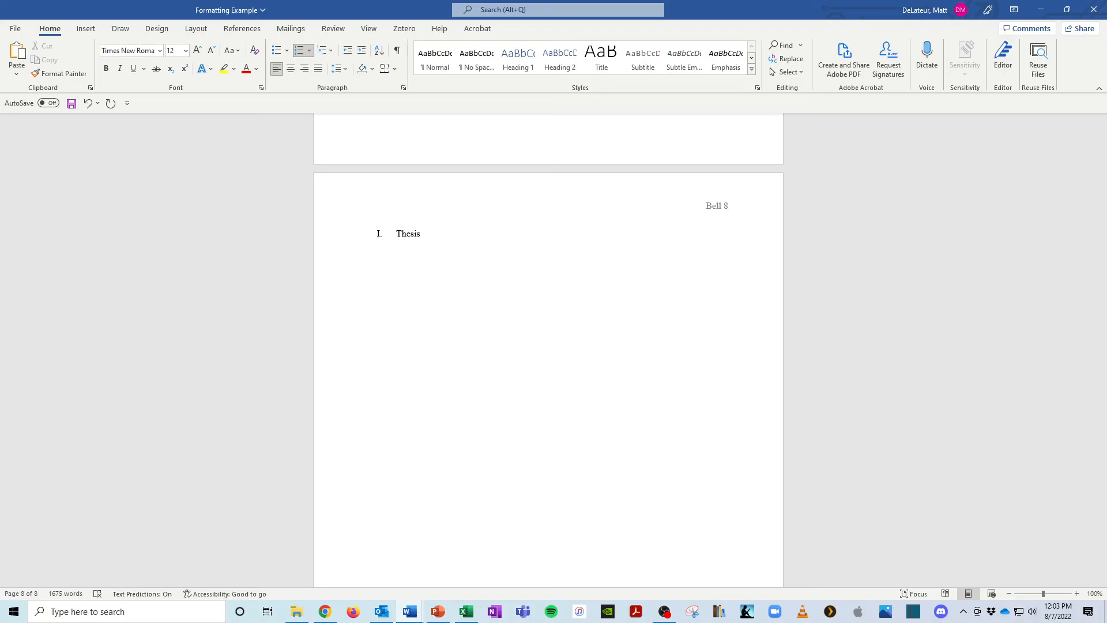
key("Return")
type("TS1 - ")
type("One should eat pizza every day")
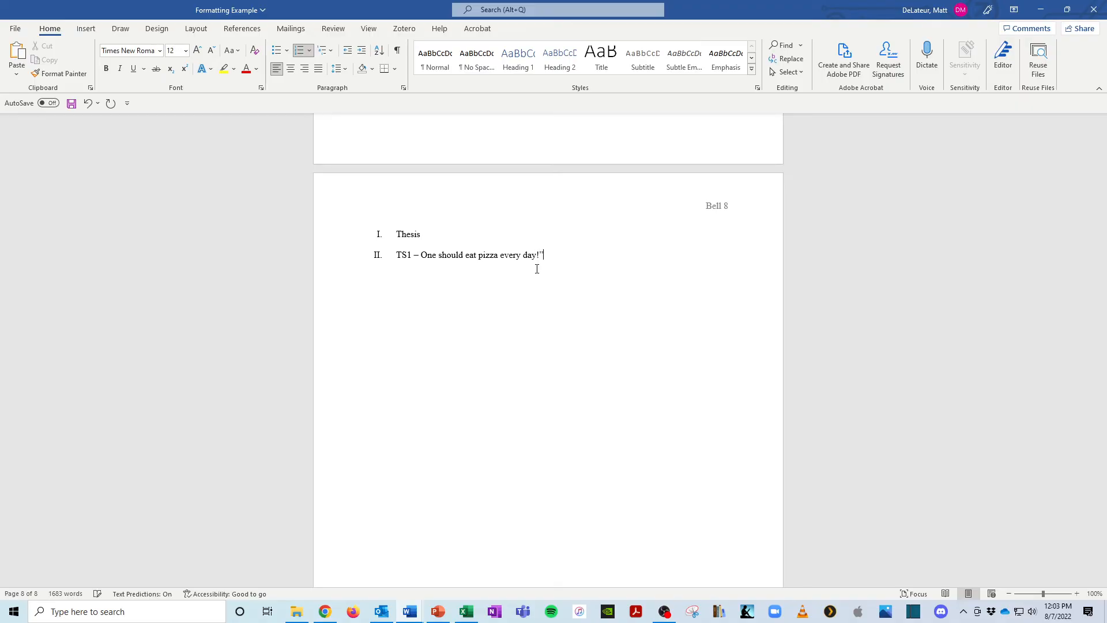
- Add an indented sub-item a under TS1 reading "CD1 – blah blah"
key("Return")
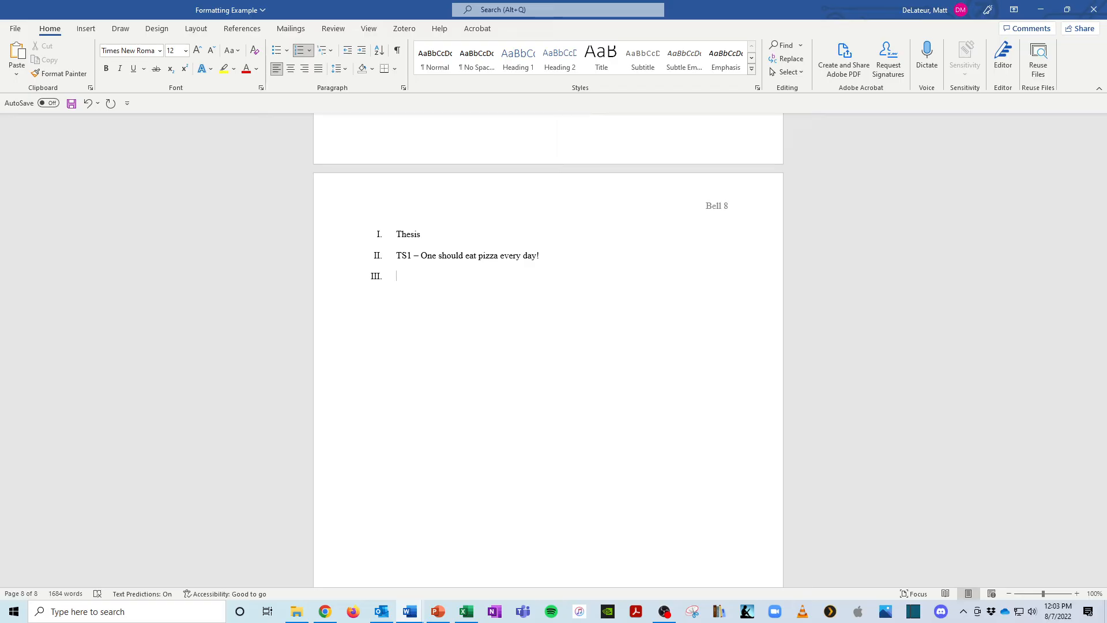
left_click(362, 52)
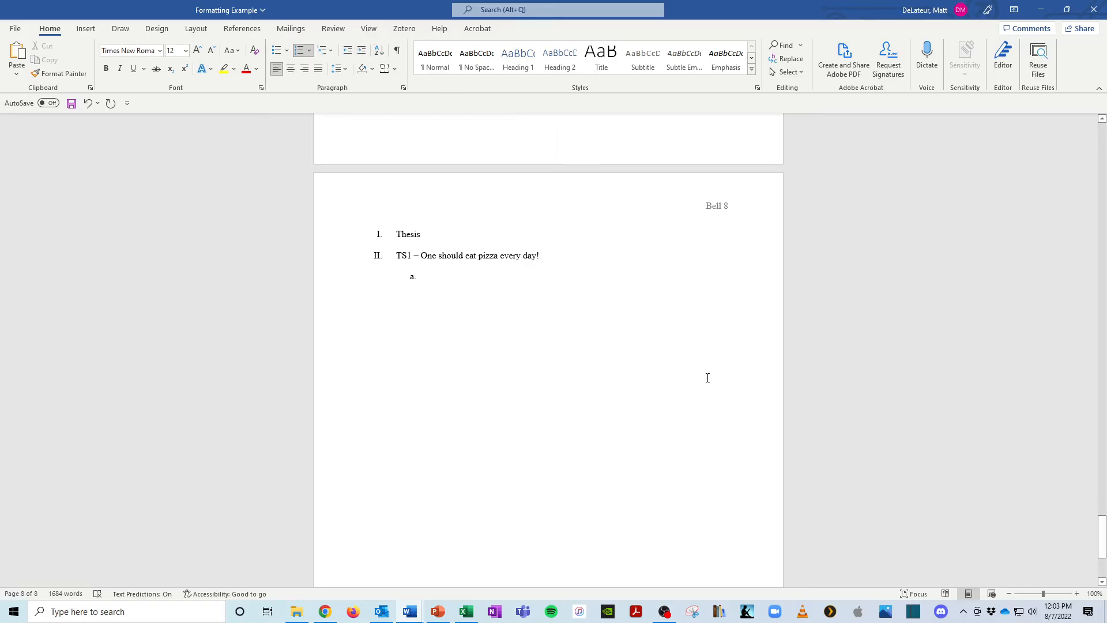
type("CD1 - blah")
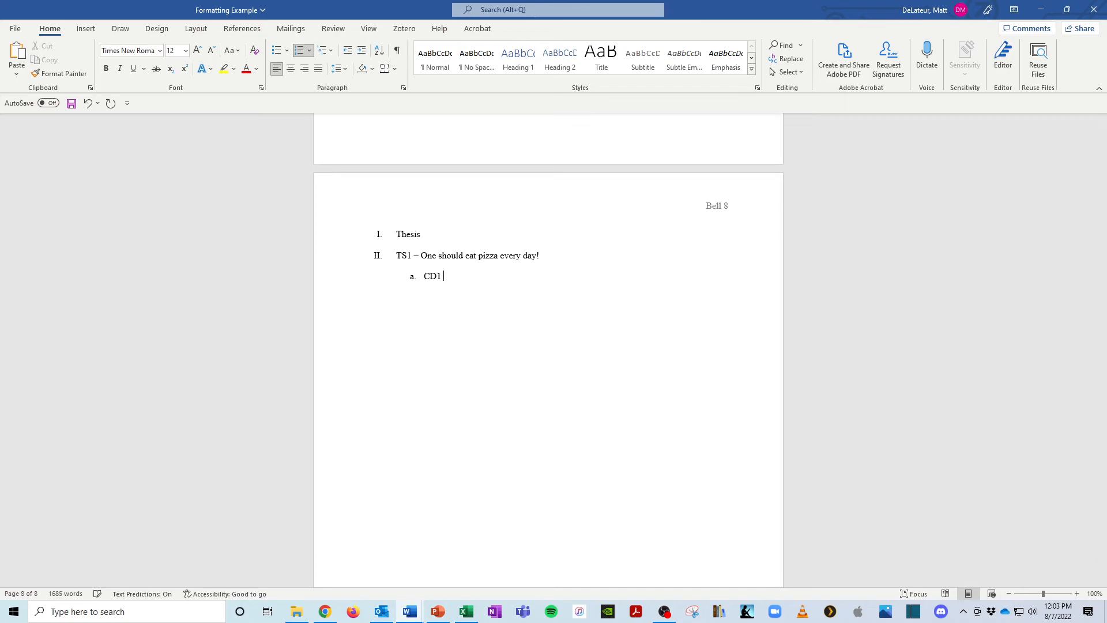
type("(Hawkins 336)")
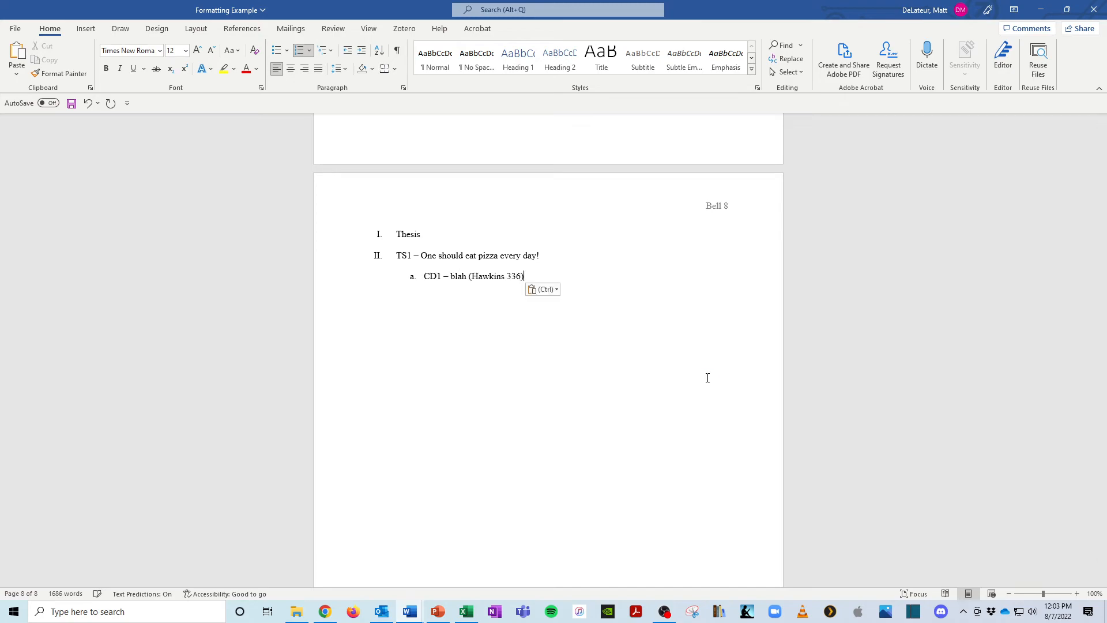
key("ctrl+z")
type("blah")
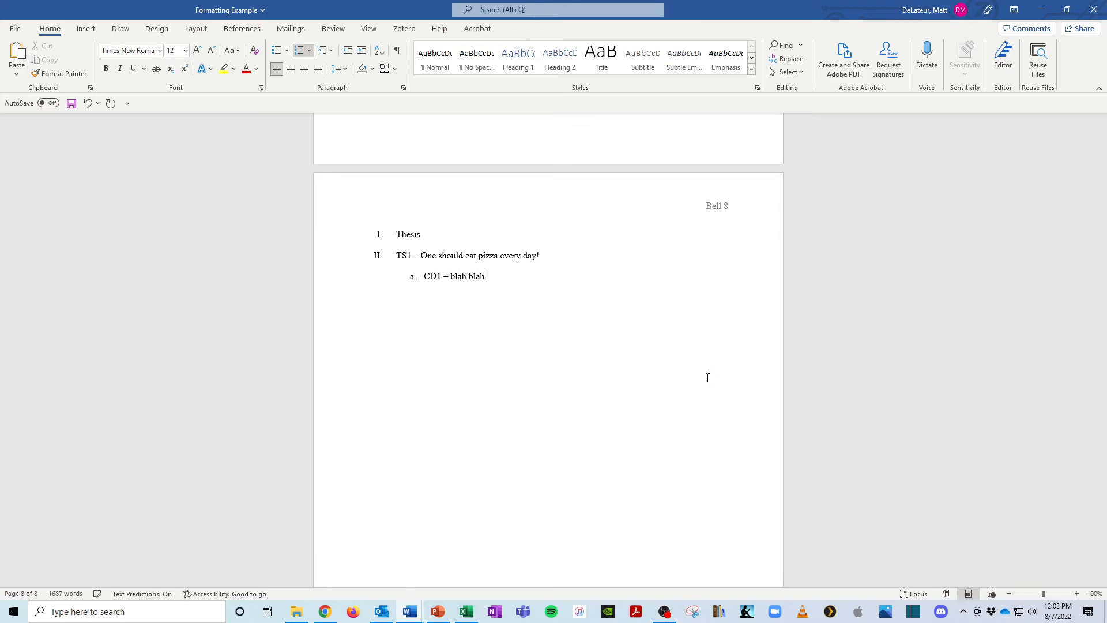
- Copy the last "blah" and paste it three times so the CD1 text reads "blah blah blah blah blah"
key("shift+Left")
key("shift+Left")
key("shift+Left")
key("shift+Left")
key("ctrl+c")
key("Right")
key("ctrl+v")
key("ctrl+v")
key("ctrl+v")
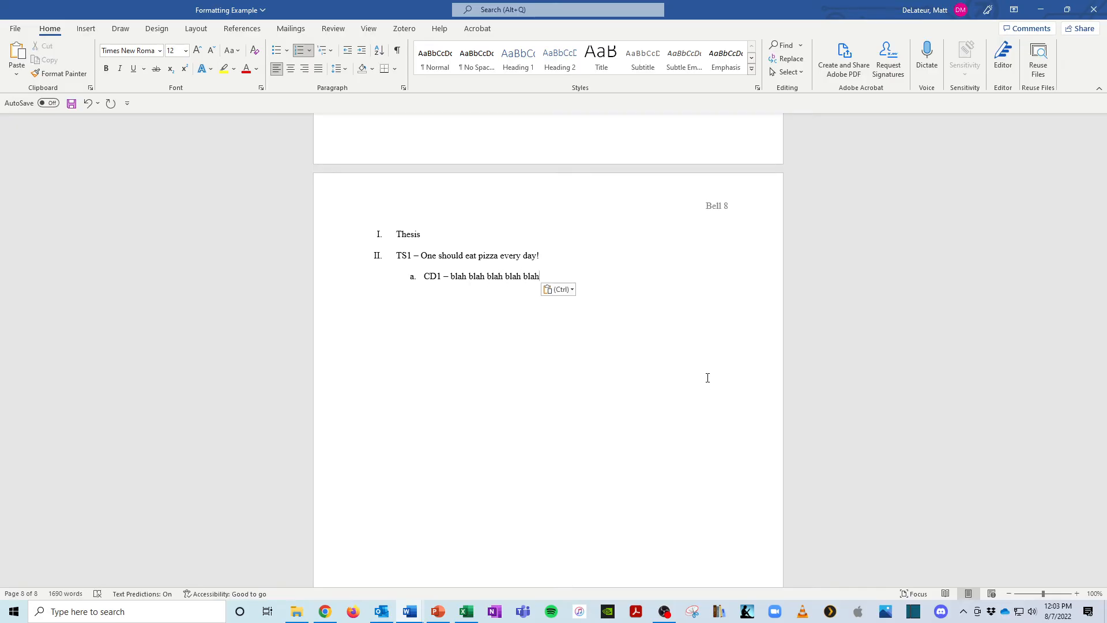
- Enclose the five "blah" words in quotation marks and add a parenthetical citation with the author's surname and page 58
type("\"")
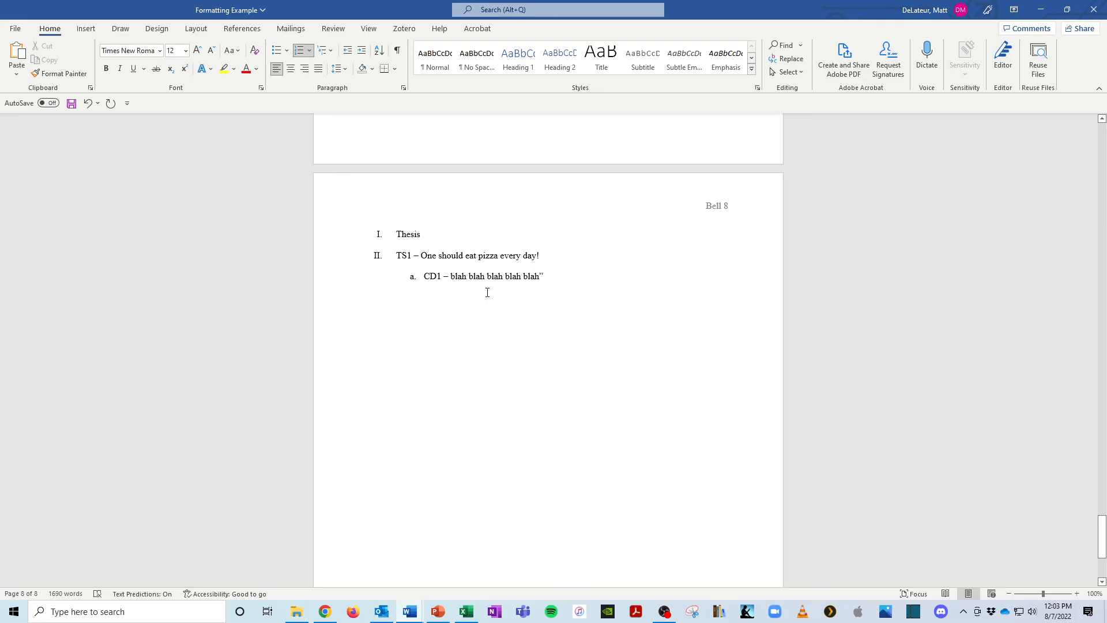
type("\"")
type("(")
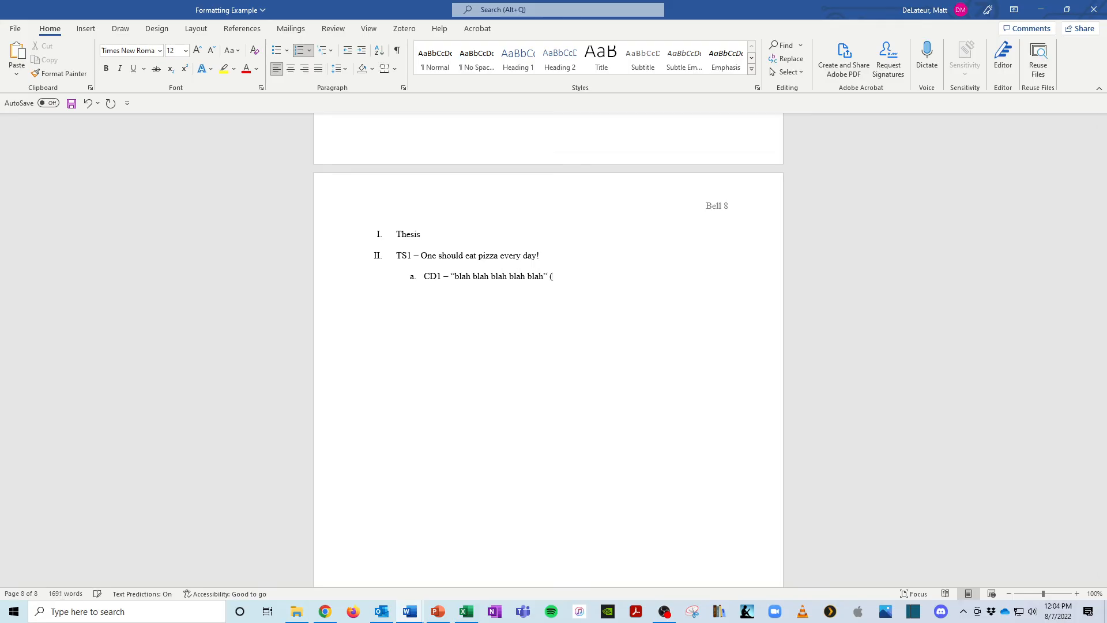
type("DeLateur 58)")
- Insert the lead-in "Mr. D indicates the importance of pizza when he notes that" before the CD1 quotation
left_click(449, 276)
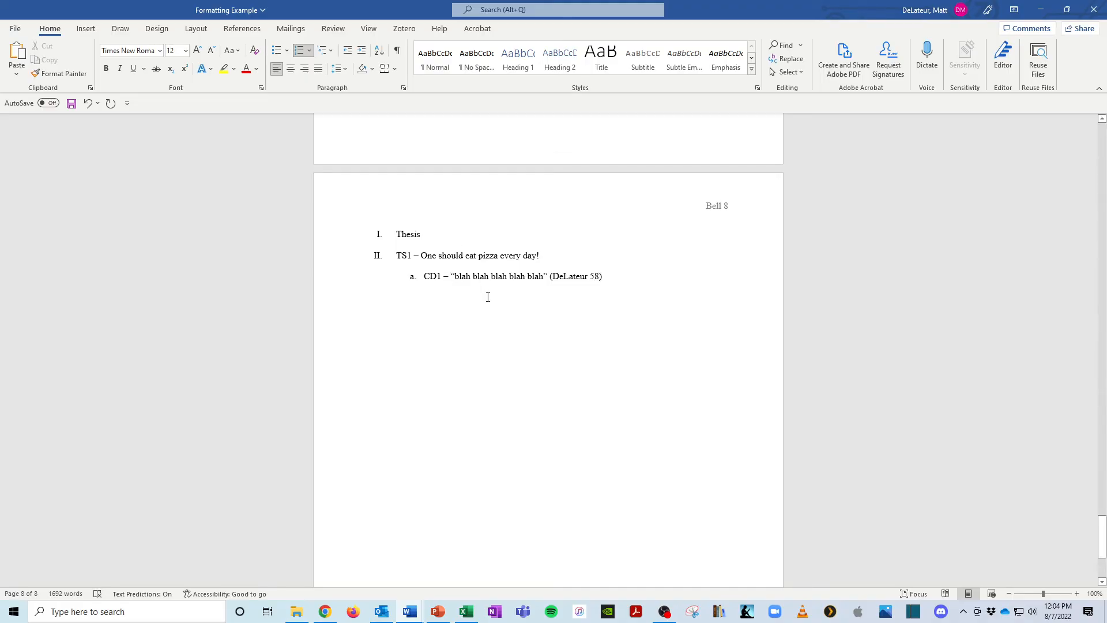
type("Mr. D s")
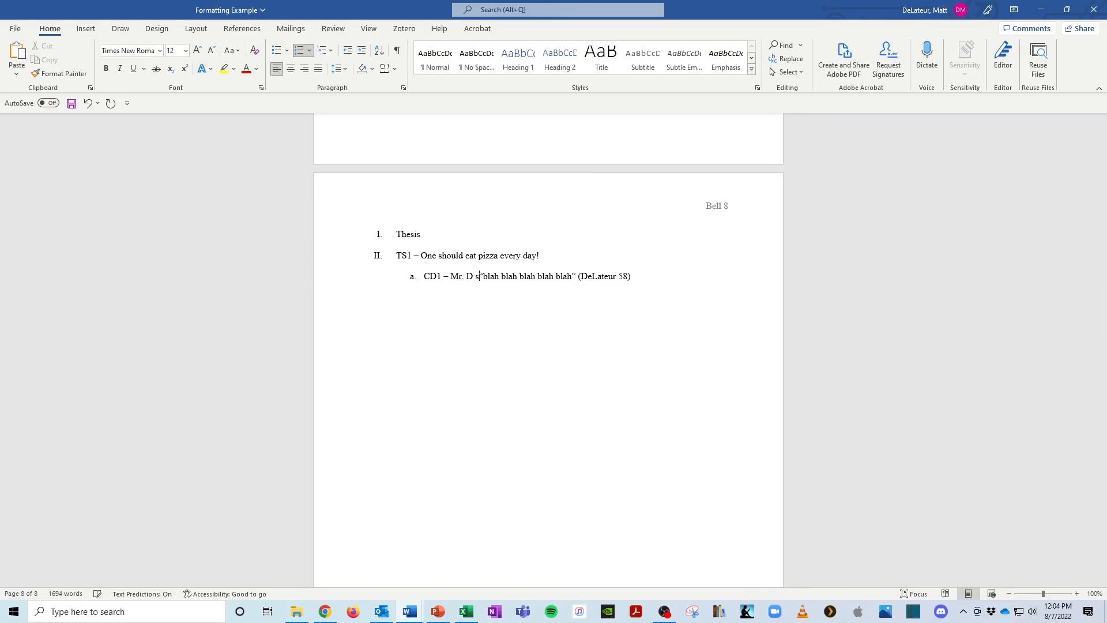
key("BackSpace")
type("indicates the impo")
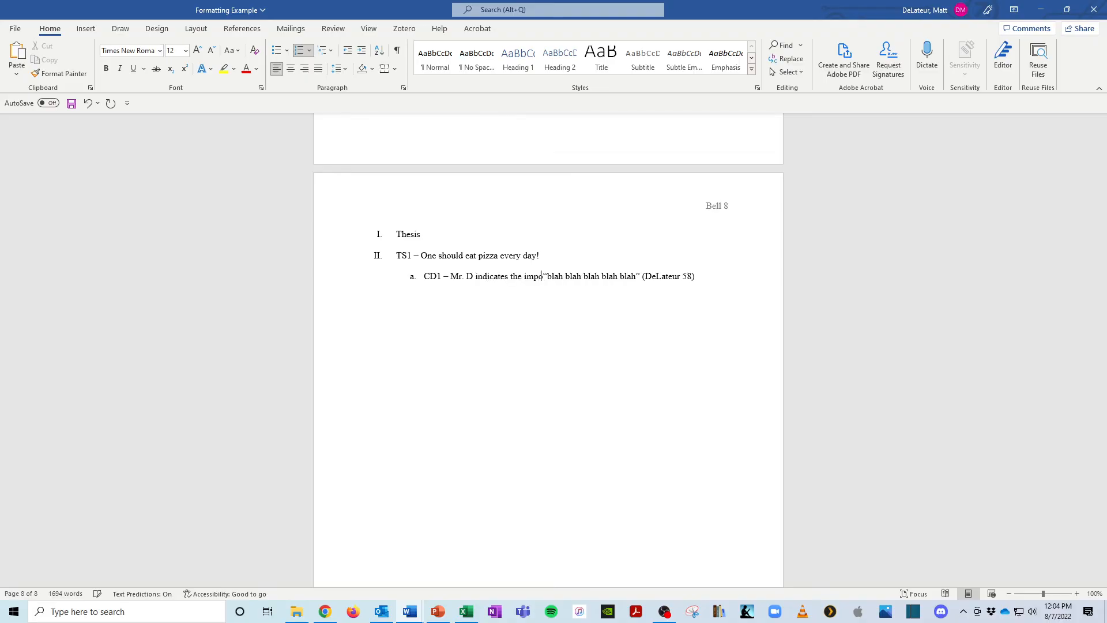
type("rtance of pizza when ")
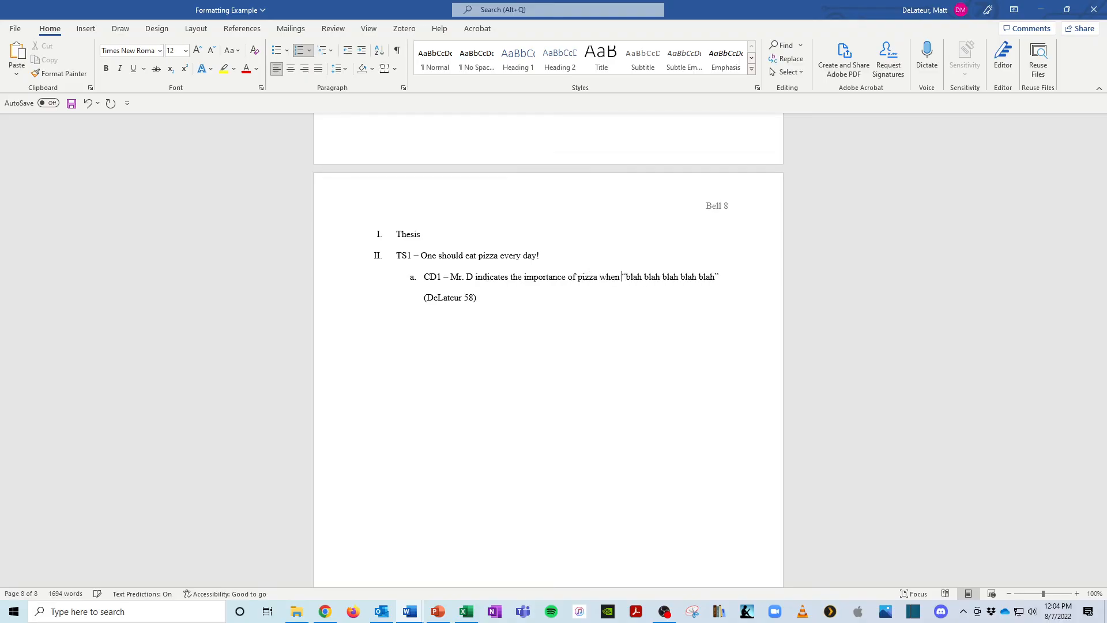
type("he notes that")
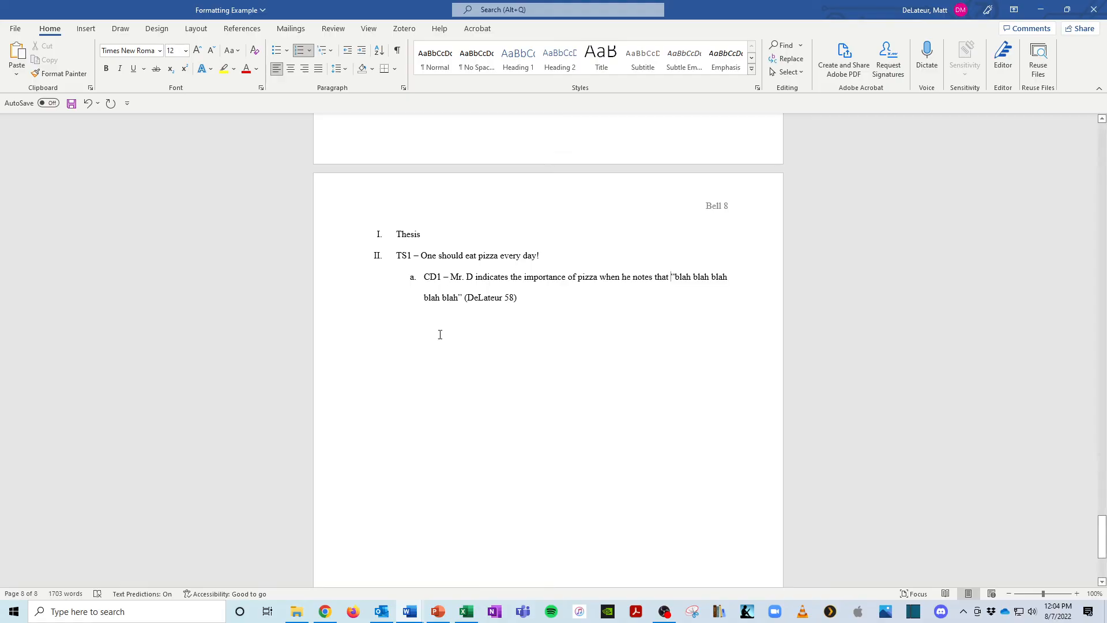
- End the CD1 sentence with a period after the citation and duplicate the item as sub-items b and c
left_click(545, 304)
type(".")
left_click_drag(524, 311, 423, 276)
key("ctrl+c")
left_click(529, 310)
key("Return")
key("ctrl+v")
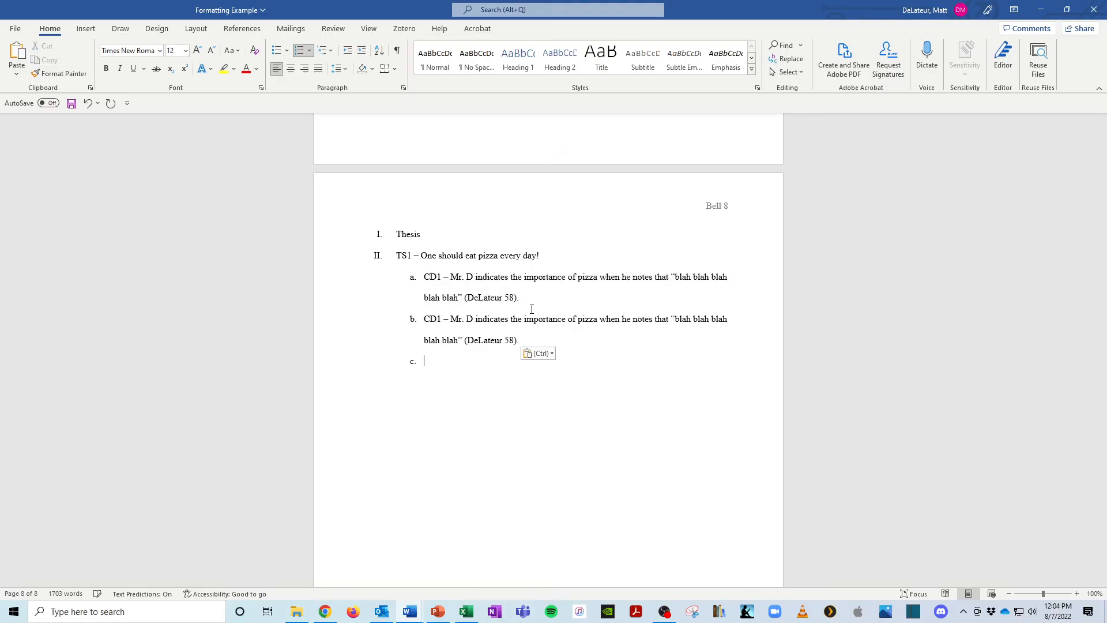
key("shift+Tab")
key("Tab")
key("ctrl+v")
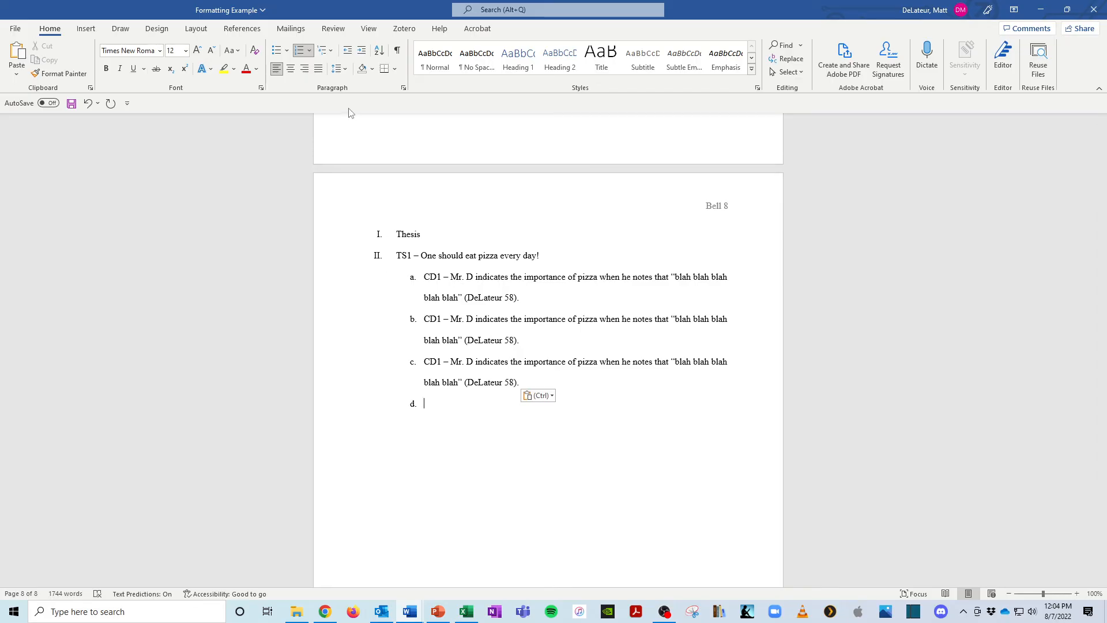
- Create outline item III by copying the TS1 point with its three CD1 sub-items and pasting it below
key("shift+Tab")
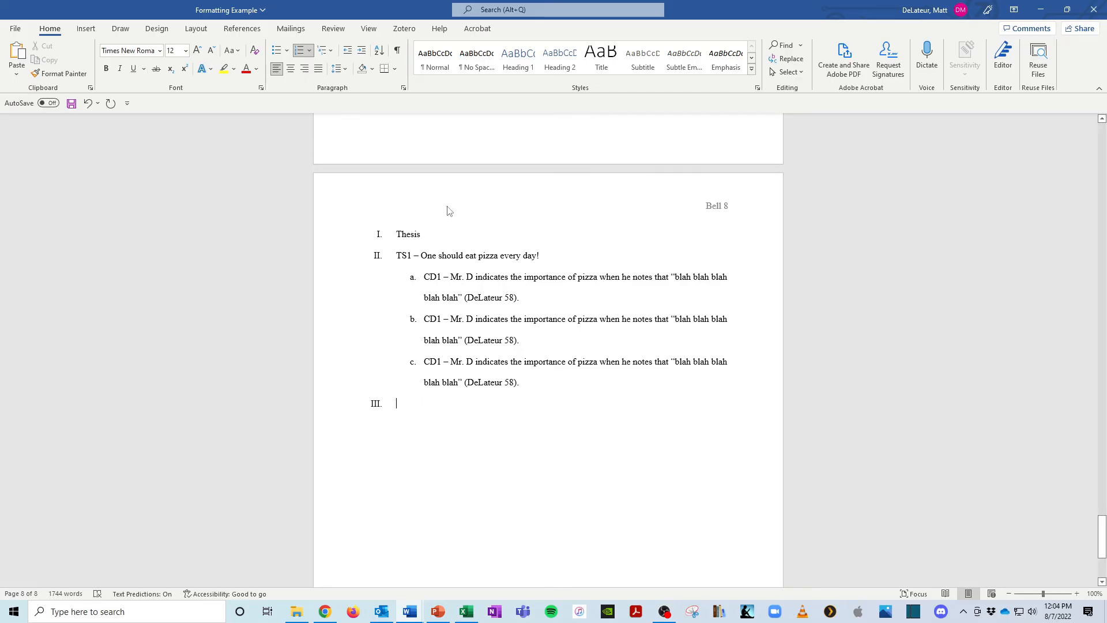
key("Tab")
left_click(348, 51)
type("TS2 -")
left_click_drag(531, 388, 391, 263)
key("ctrl+c")
left_click_drag(450, 408, 398, 403)
key("ctrl+v")
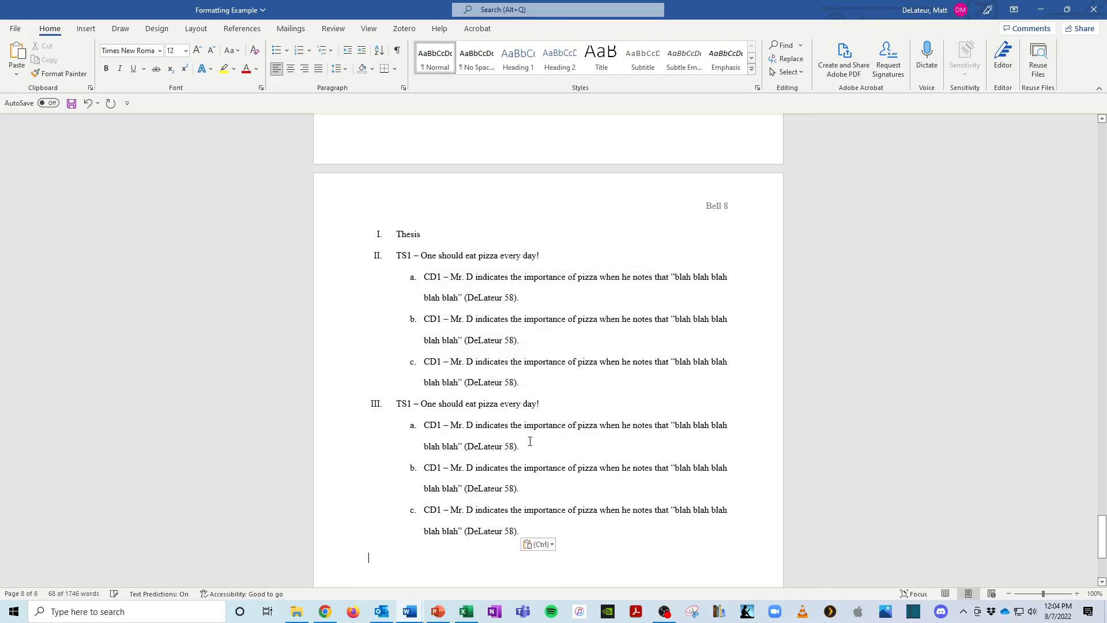
- Add outline item IV after item III's last sub-item by pasting the copied TS1 point with its three CD1 sub-items
left_click(545, 529)
key("Return")
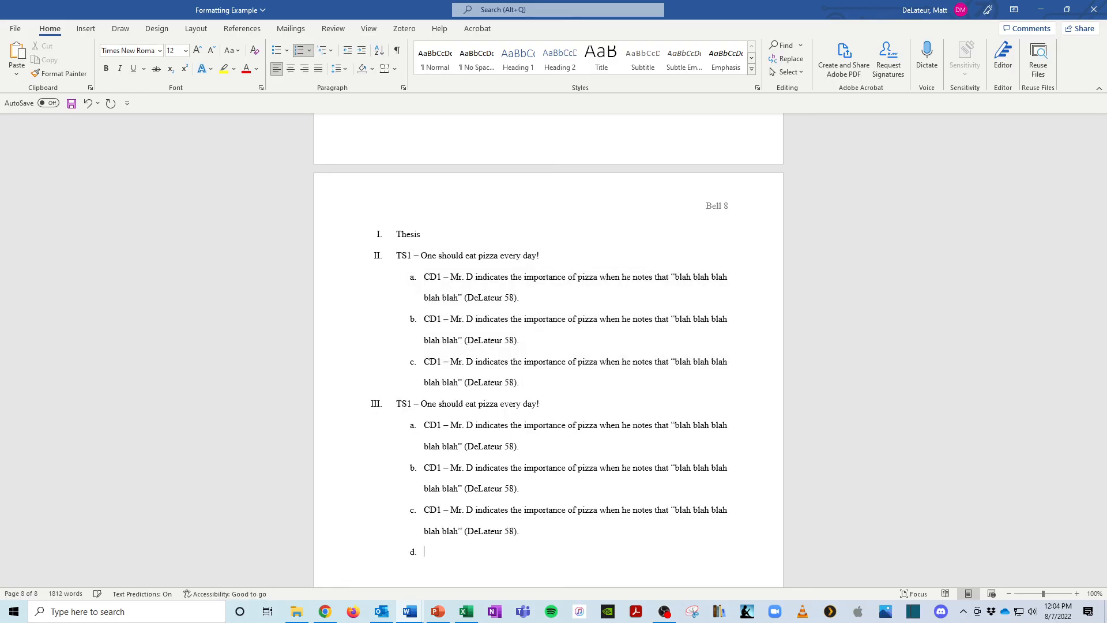
key("shift+Tab")
key("ctrl+v")
scroll(502, 417, "up", 2)
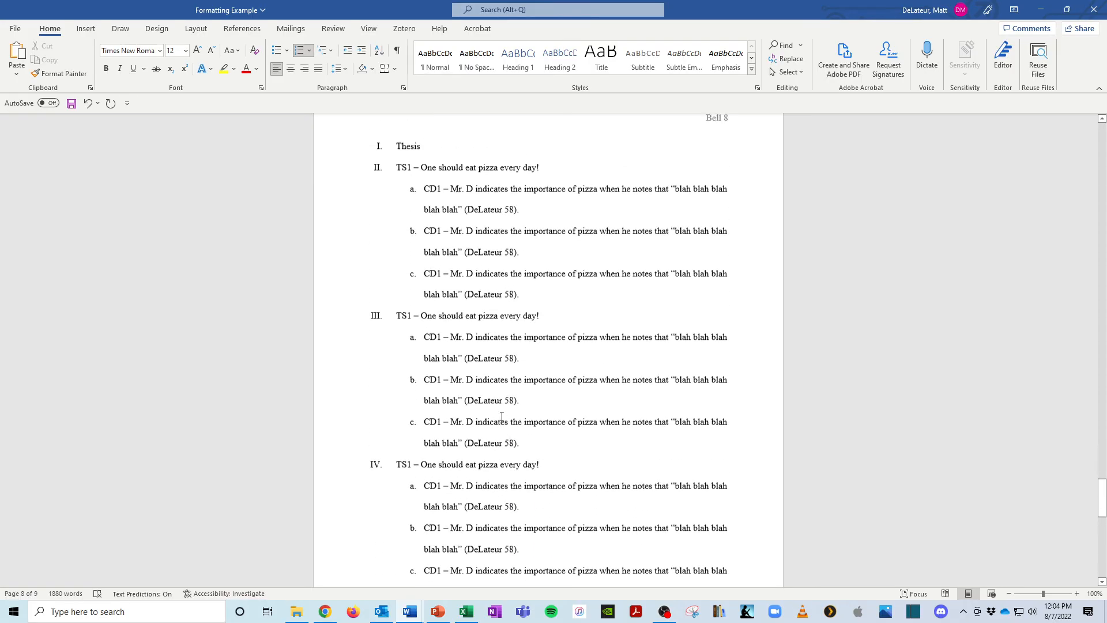
scroll(485, 335, "down", 1)
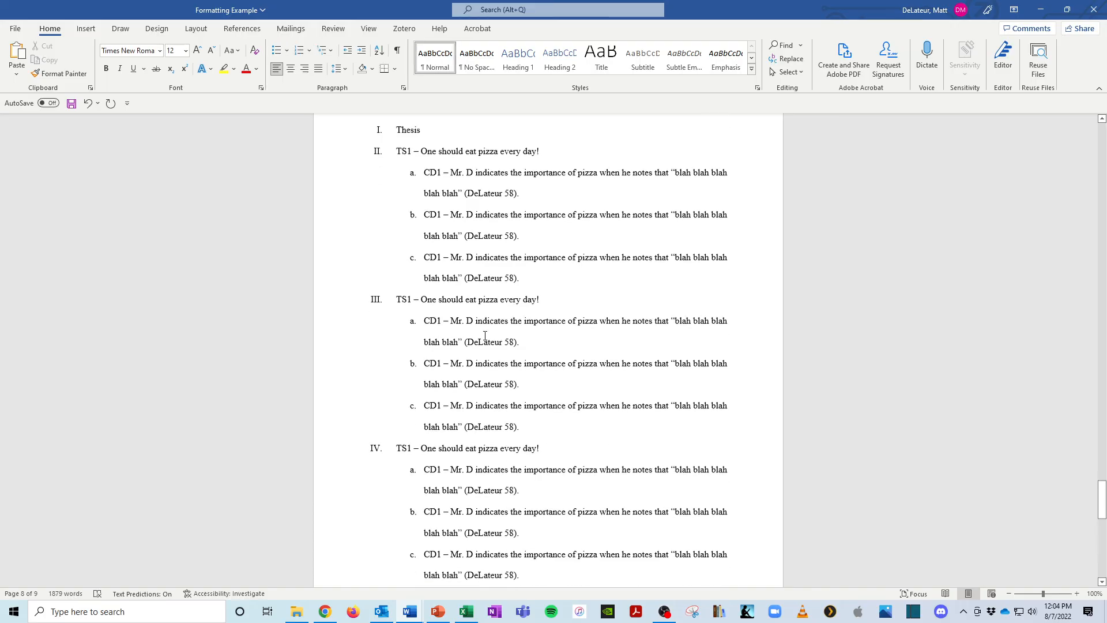
- Relabel the topic sentence of outline item III as TS2
left_click_drag(394, 151, 571, 161)
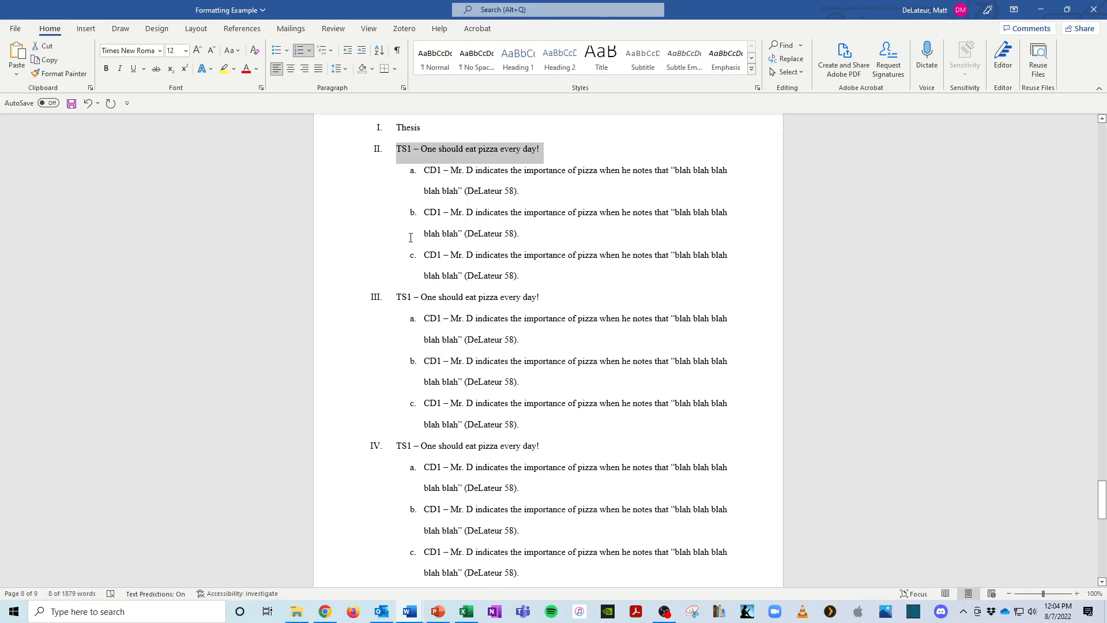
left_click(409, 295)
key("BackSpace")
type("2")
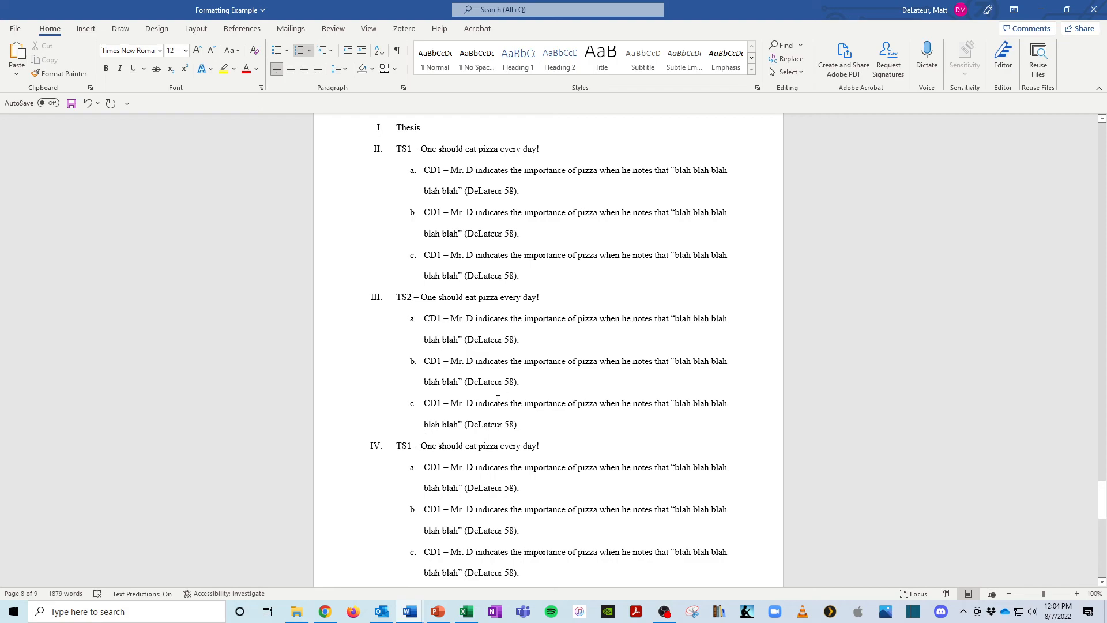
- Relabel sub-items b and c under outline items II and III as CD2 and CD3
left_click(441, 212)
key("BackSpace")
type("2")
left_click_drag(443, 255, 437, 255)
type("3")
left_click_drag(443, 361, 437, 361)
type("2")
left_click_drag(443, 403, 404, 390)
type("3")
- Relabel outline item IV as TS3 and its sub-items b and c as CD2 and CD3
scroll(421, 398, "down", 1)
type("3")
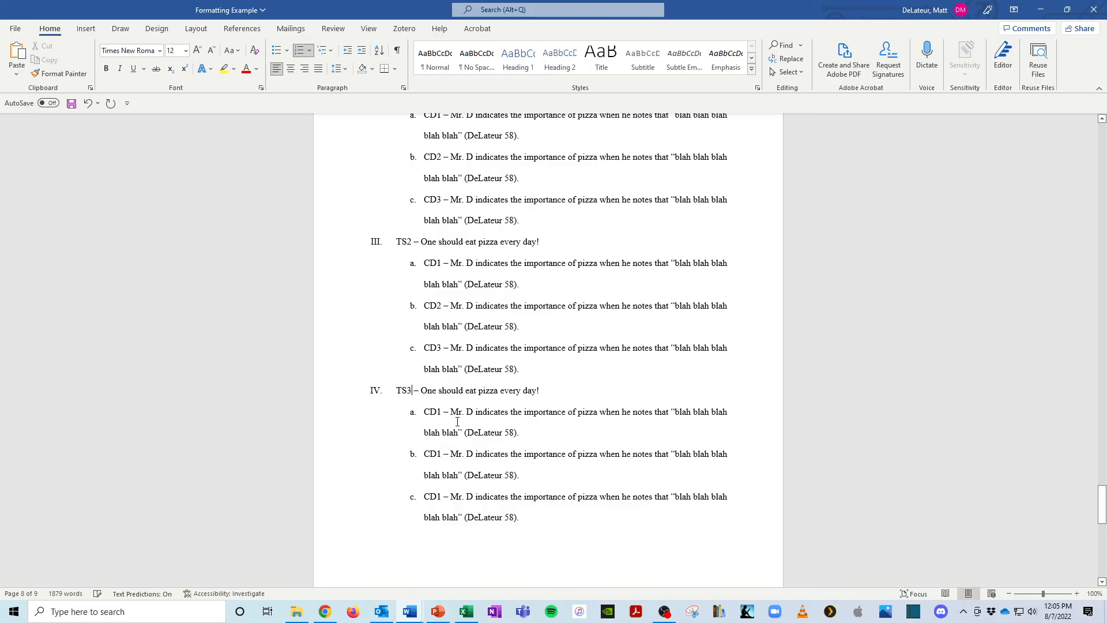
left_click(442, 412)
left_click_drag(443, 454, 437, 454)
type("2")
left_click_drag(442, 496, 437, 497)
type("33")
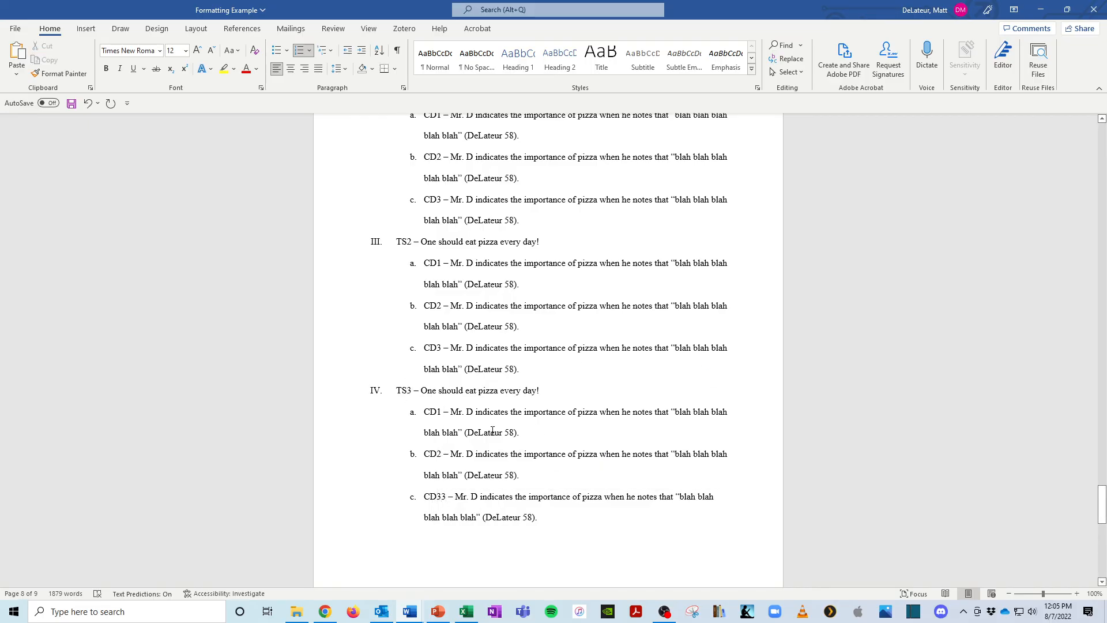
key("BackSpace")
scroll(467, 404, "up", 2)
scroll(415, 197, "down", 1)
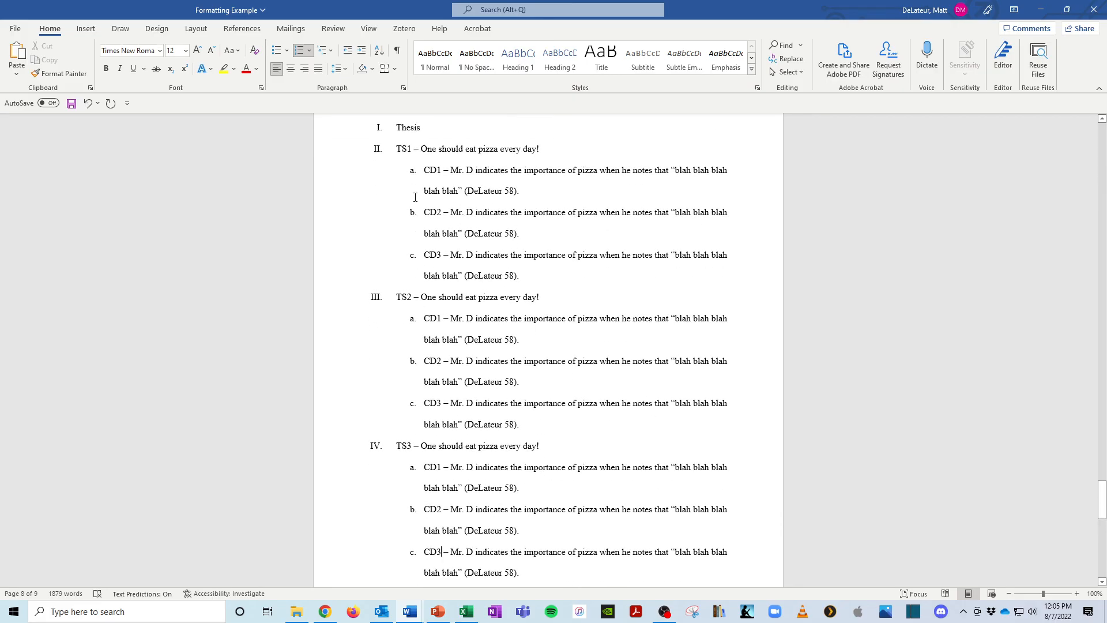
scroll(332, 148, "up", 1)
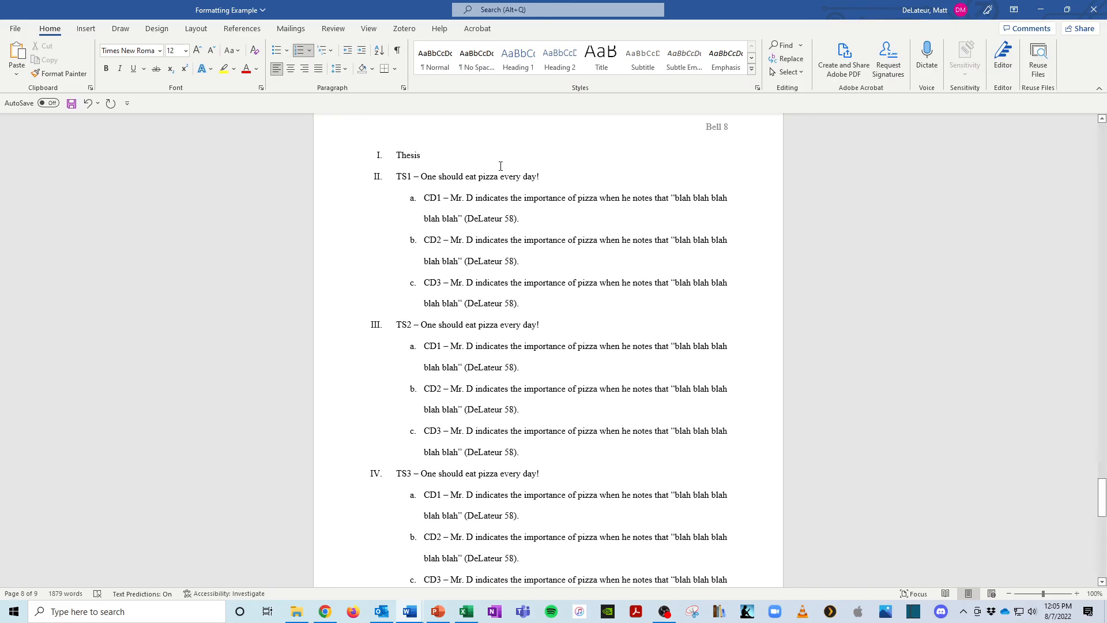
scroll(500, 166, "down", 1)
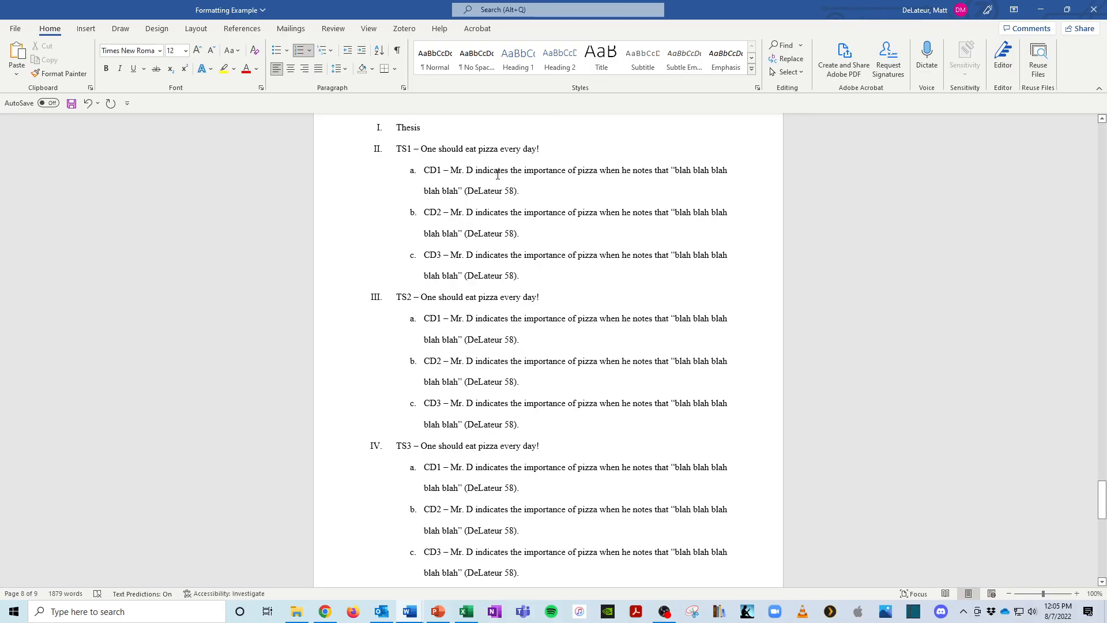
- Examine the essay in Outline view up to its beginning, and close that view to return to the page layout
left_click(368, 28)
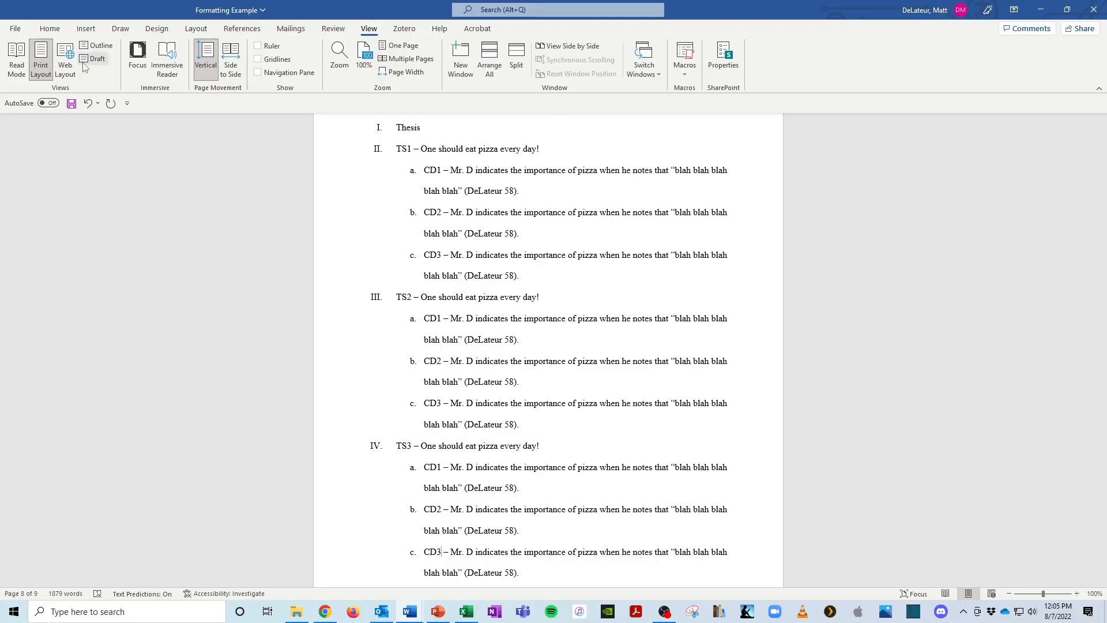
left_click(97, 45)
scroll(365, 334, "up", 10)
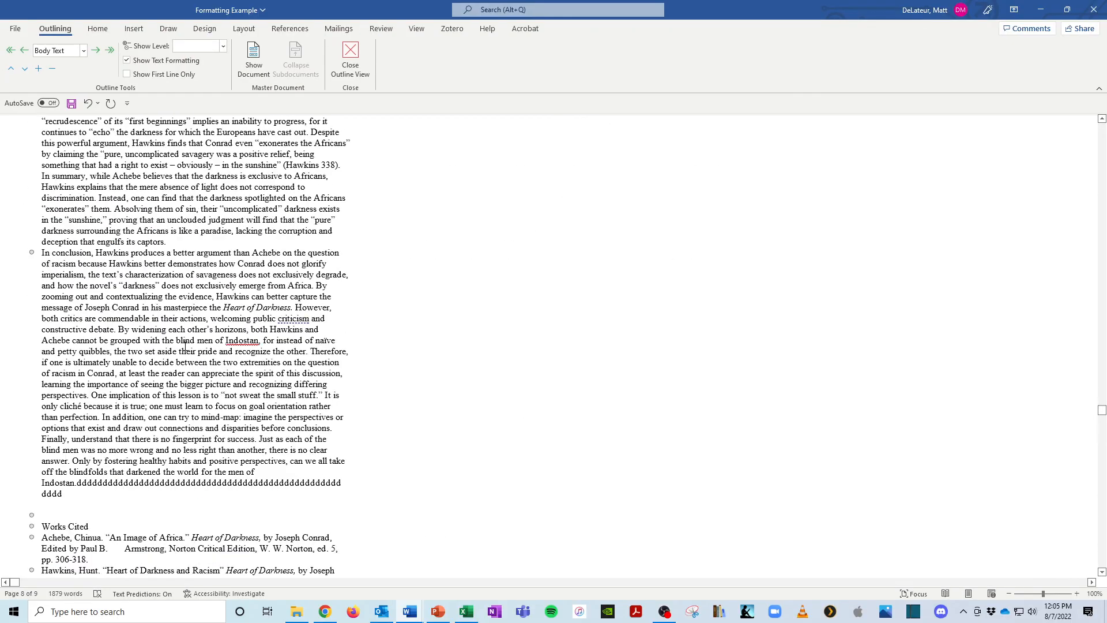
scroll(186, 346, "up", 3)
left_click_drag(1103, 387, 1083, 42)
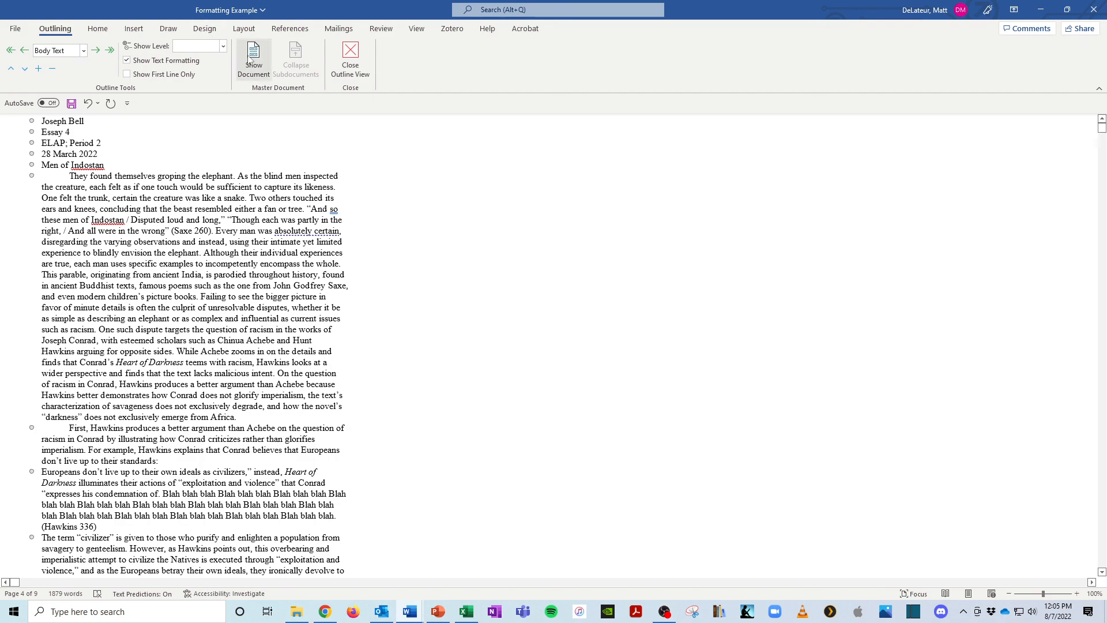
left_click(340, 56)
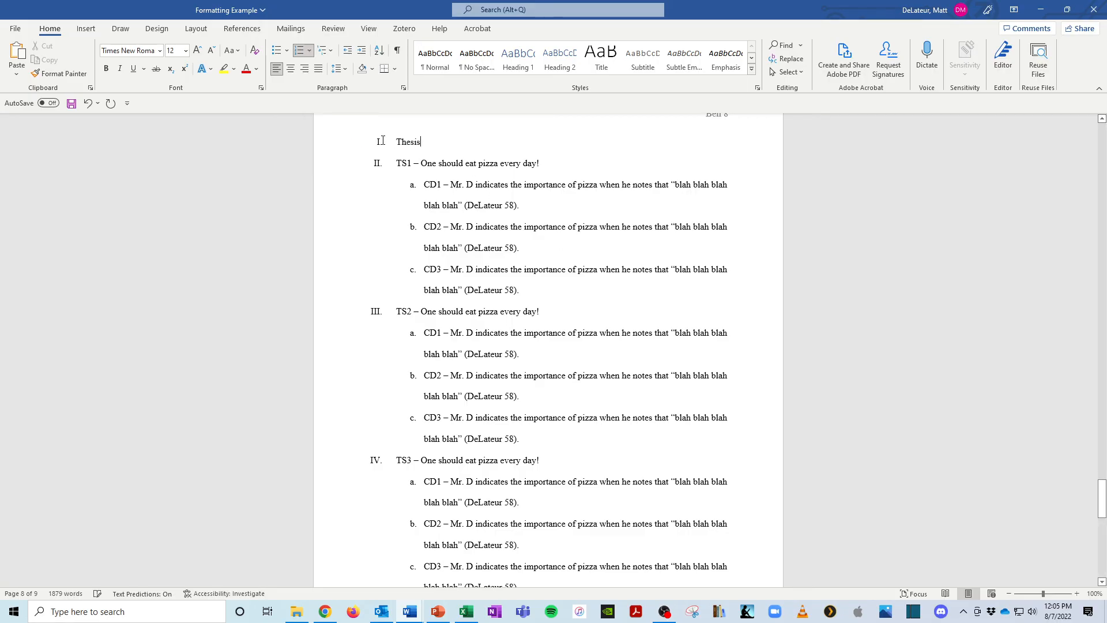
scroll(438, 191, "up", 1)
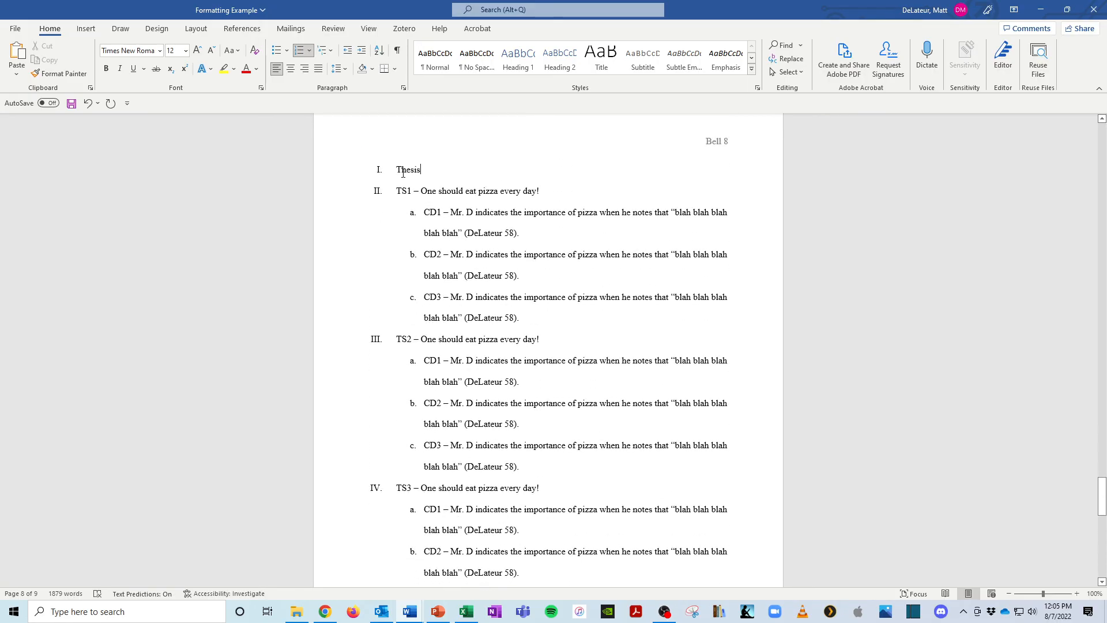
left_click_drag(380, 170, 378, 372)
key("ctrl+z")
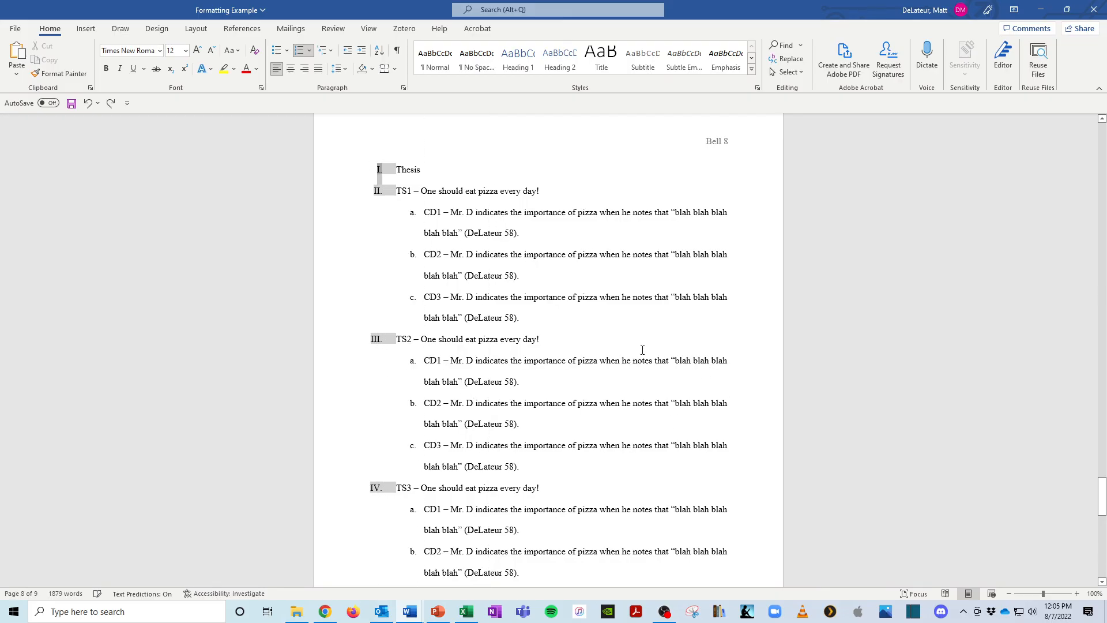
left_click(655, 467)
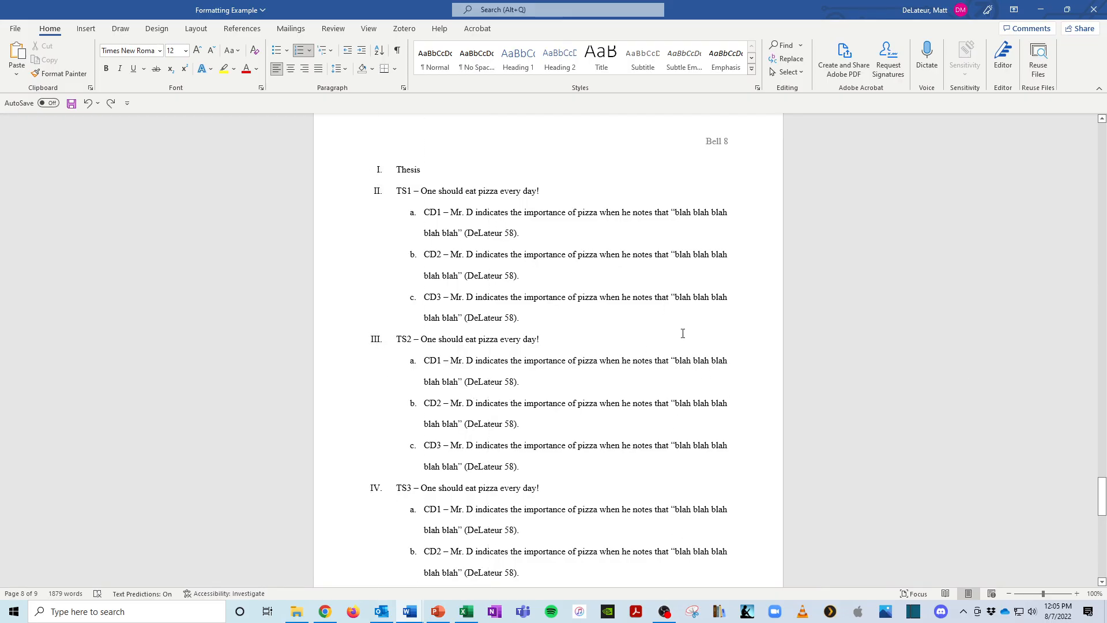
- Return to the essay's first page and place the cursor at the end of the title
left_click_drag(1102, 496, 1102, 133)
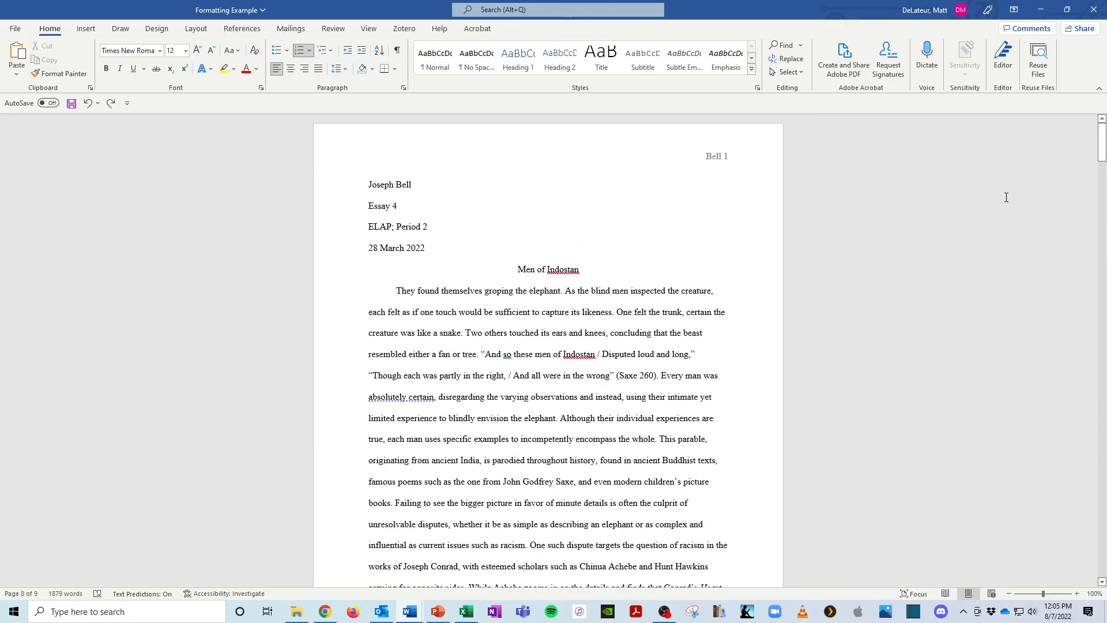
left_click(706, 273)
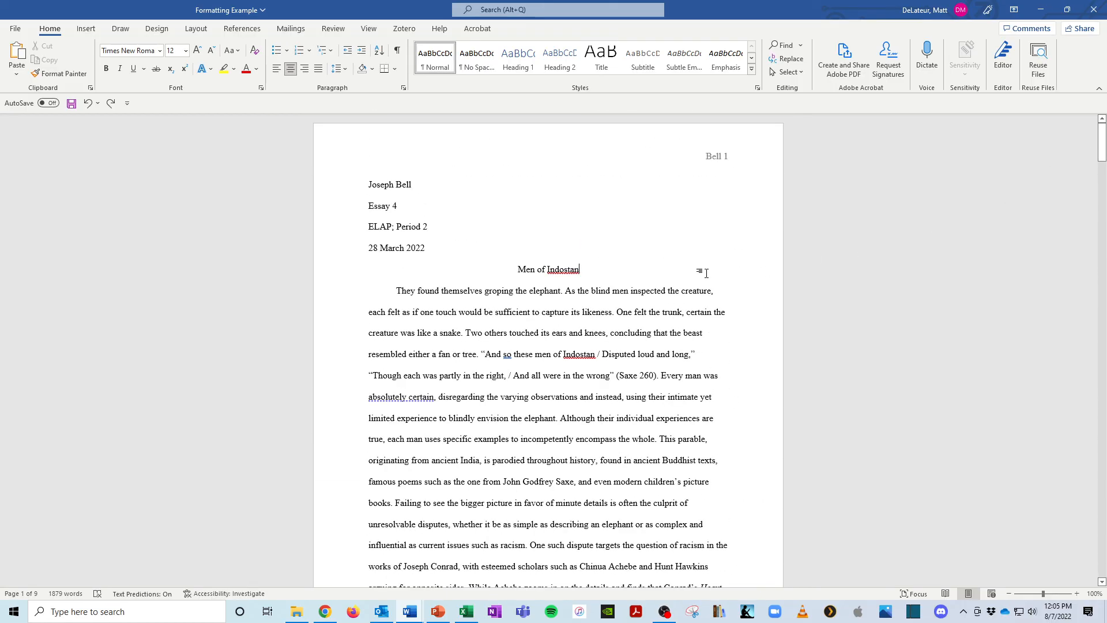